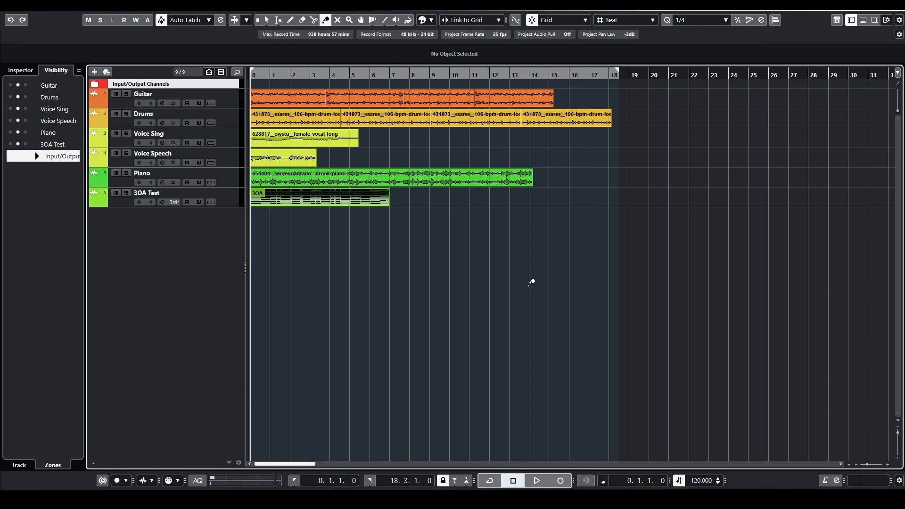
# Switch to the object selection tool, solo the Guitar track, and play a few bars of it dry.
pyautogui.click(267, 19)
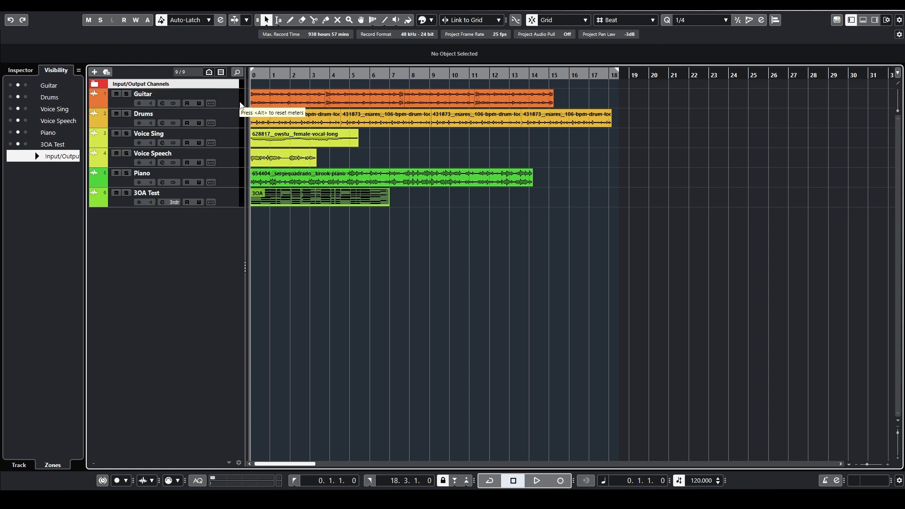
pyautogui.press('F3')
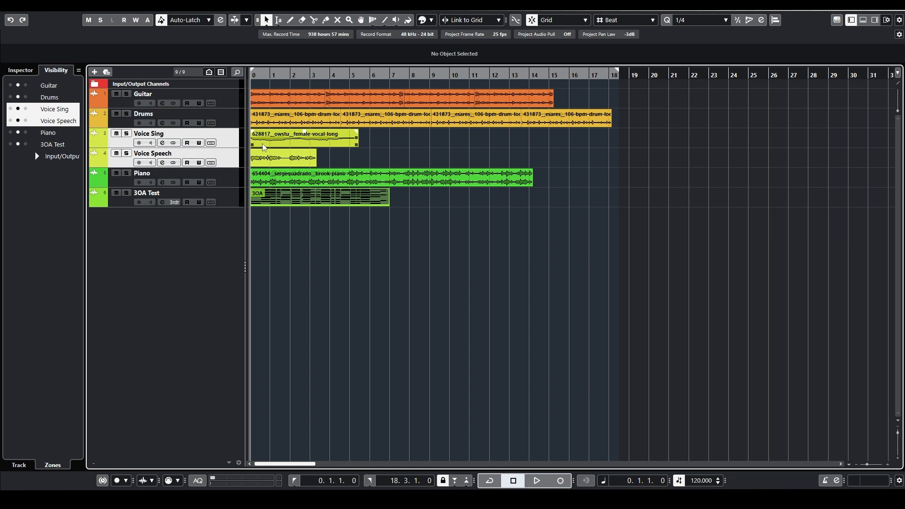
pyautogui.click(220, 96)
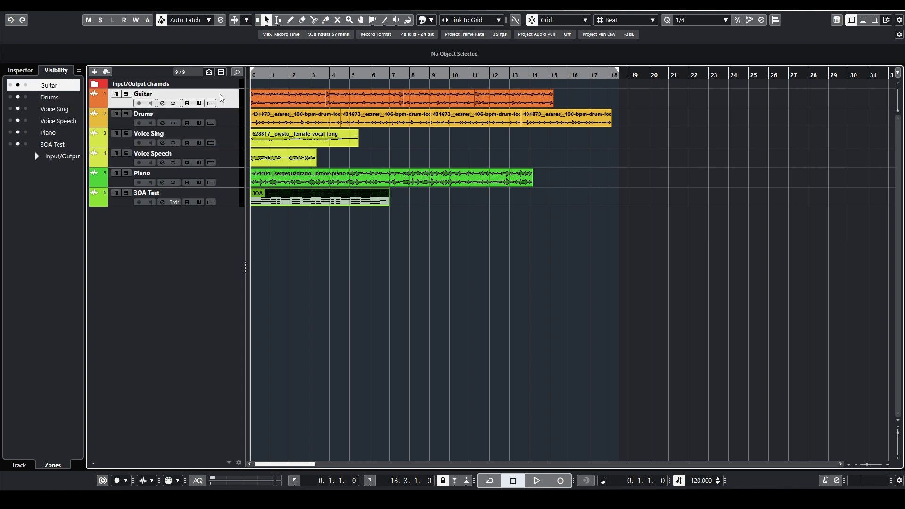
pyautogui.press('s')
pyautogui.press('space')
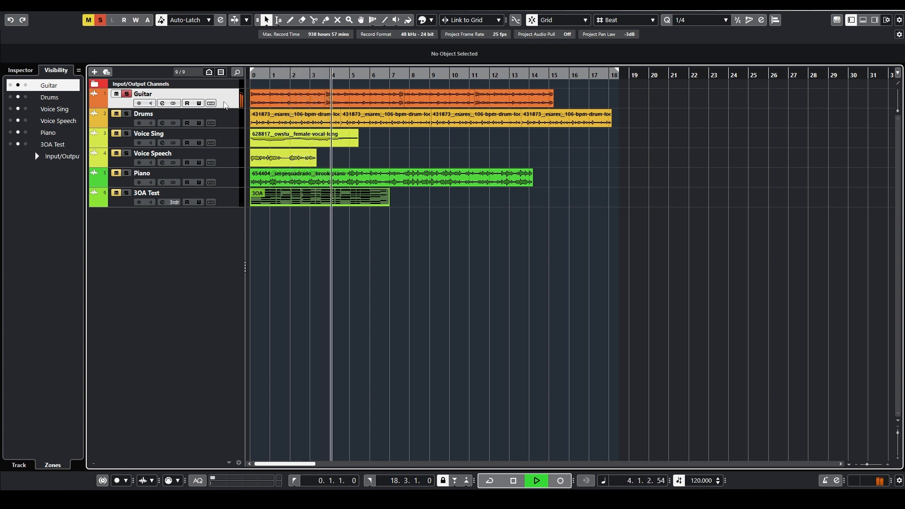
pyautogui.press('space')
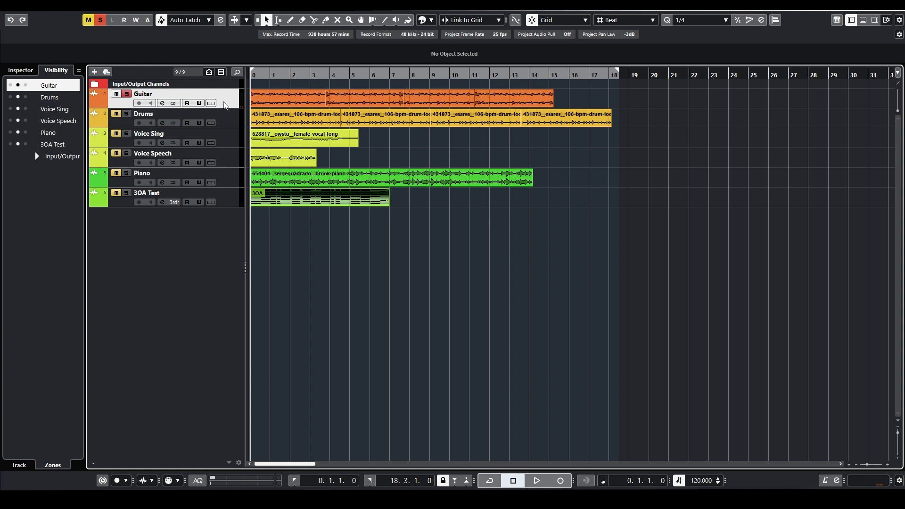
# Insert the ab Doverb plug-in in the Guitar channel's first insert slot and move its window clear of the track list in the project view.
pyautogui.press('F3')
pyautogui.click(134, 87)
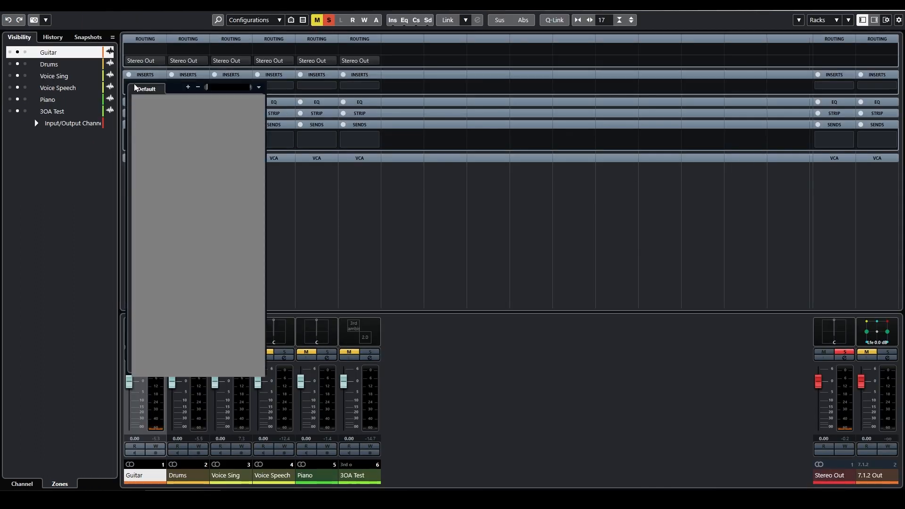
pyautogui.write('doverb')
pyautogui.press('Return')
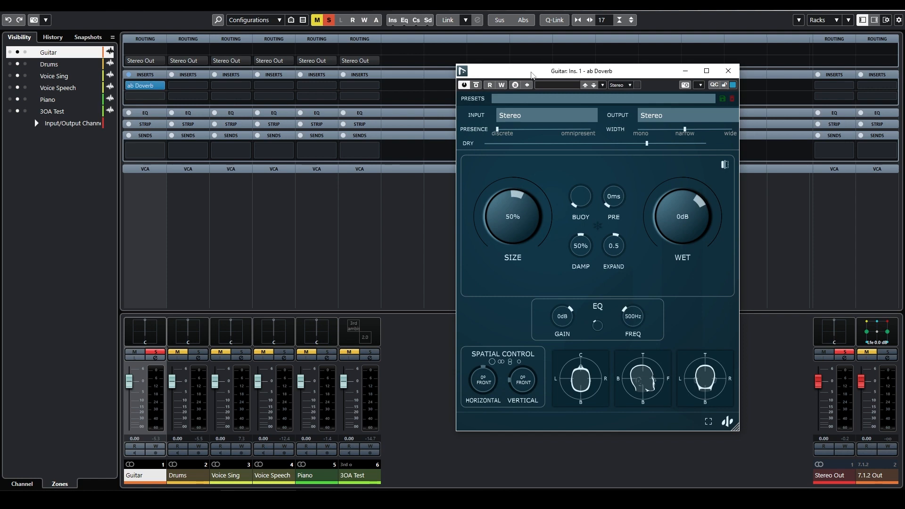
pyautogui.press('F3')
pyautogui.moveTo(548, 73); pyautogui.dragTo(675, 89)
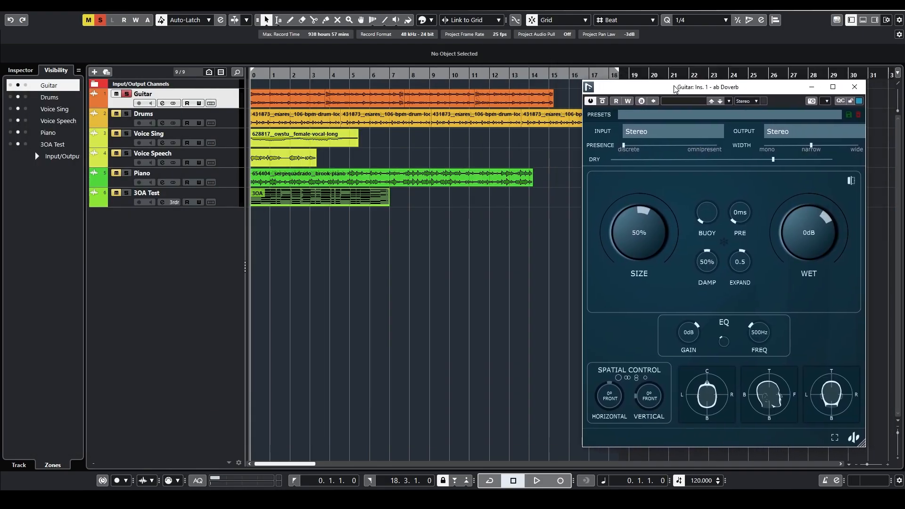
# Look through the reverb's presets and try out different Presence, Width and Dry settings.
pyautogui.click(657, 113)
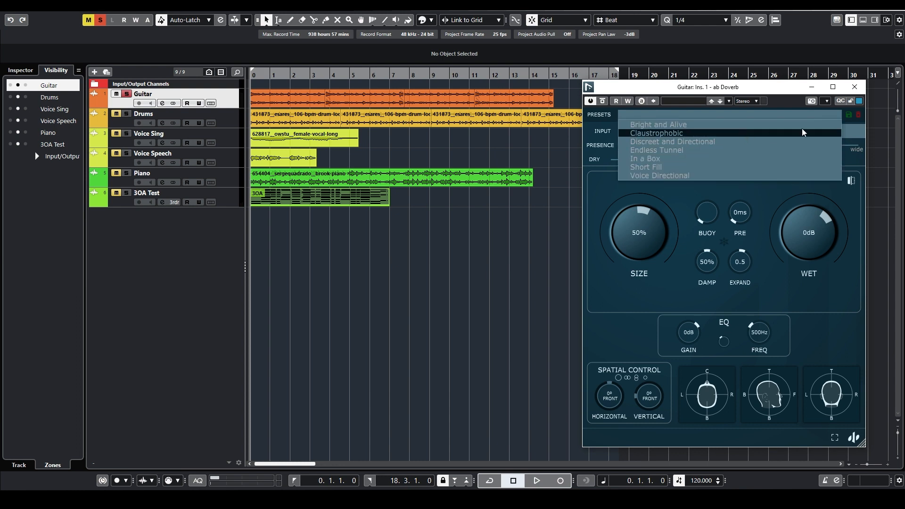
pyautogui.click(864, 114)
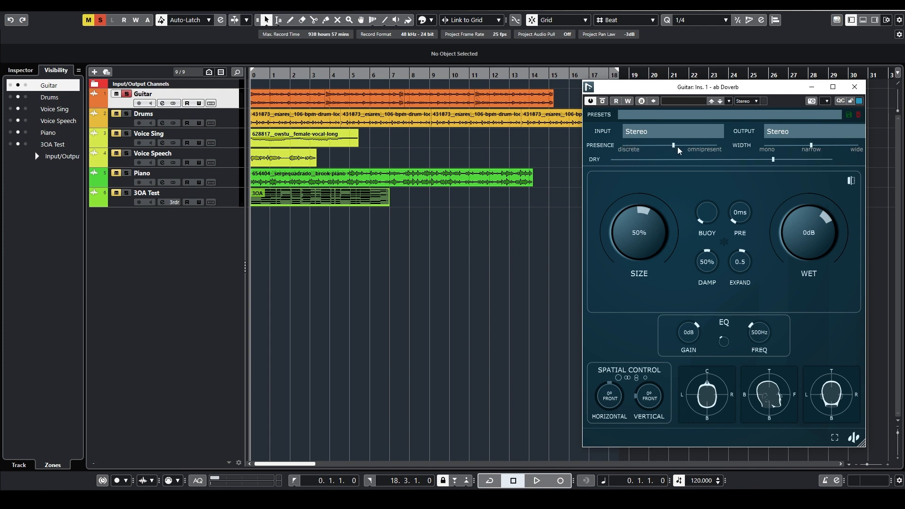
pyautogui.moveTo(696, 150); pyautogui.dragTo(717, 152)
pyautogui.moveTo(705, 146); pyautogui.dragTo(622, 146)
pyautogui.moveTo(810, 146); pyautogui.dragTo(795, 146)
pyautogui.moveTo(774, 160); pyautogui.dragTo(589, 163)
pyautogui.moveTo(771, 160); pyautogui.dragTo(708, 158)
# Try out the reverb's Pre, Expand and Wet controls, returning each to its default.
pyautogui.moveTo(744, 222); pyautogui.dragTo(750, 158)
pyautogui.moveTo(738, 221); pyautogui.dragTo(742, 369)
pyautogui.moveTo(741, 270); pyautogui.dragTo(742, 287)
pyautogui.moveTo(803, 242); pyautogui.dragTo(804, 282)
pyautogui.doubleClick(804, 239)
pyautogui.moveTo(799, 338); pyautogui.dragTo(810, 185)
pyautogui.doubleClick(799, 254)
# Try out the EQ gain and the horizontal and vertical spatial controls, resetting both rotations to 0° front.
pyautogui.moveTo(689, 343)
pyautogui.mouseDown()
pyautogui.moveTo(675, 424)
pyautogui.moveTo(686, 338)
pyautogui.mouseUp()
pyautogui.moveTo(612, 403)
pyautogui.mouseDown()
pyautogui.moveTo(607, 452)
pyautogui.moveTo(608, 409)
pyautogui.mouseUp()
pyautogui.doubleClick(607, 403)
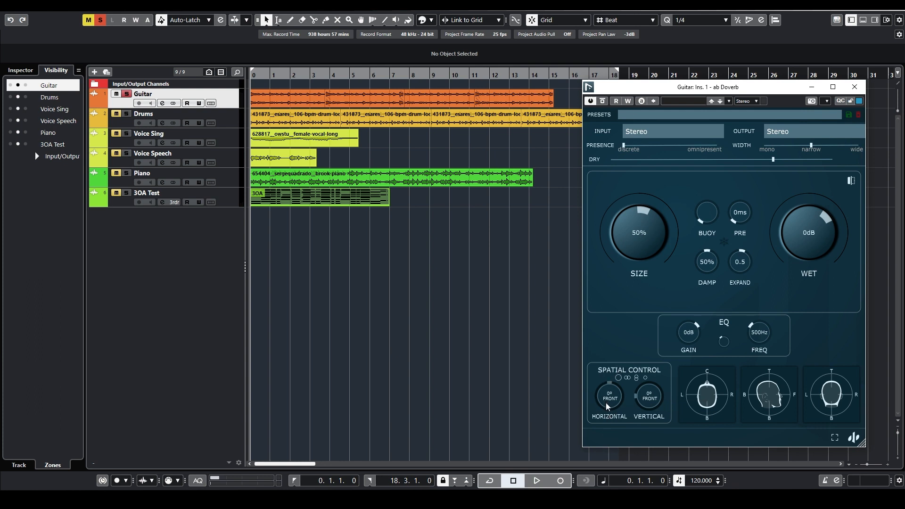
pyautogui.moveTo(649, 394); pyautogui.dragTo(649, 429)
pyautogui.doubleClick(651, 401)
# Move the right locator to 15.2.1.0 at the end of the Guitar clip, enable cycling, and start playback.
pyautogui.moveTo(618, 71); pyautogui.dragTo(554, 85)
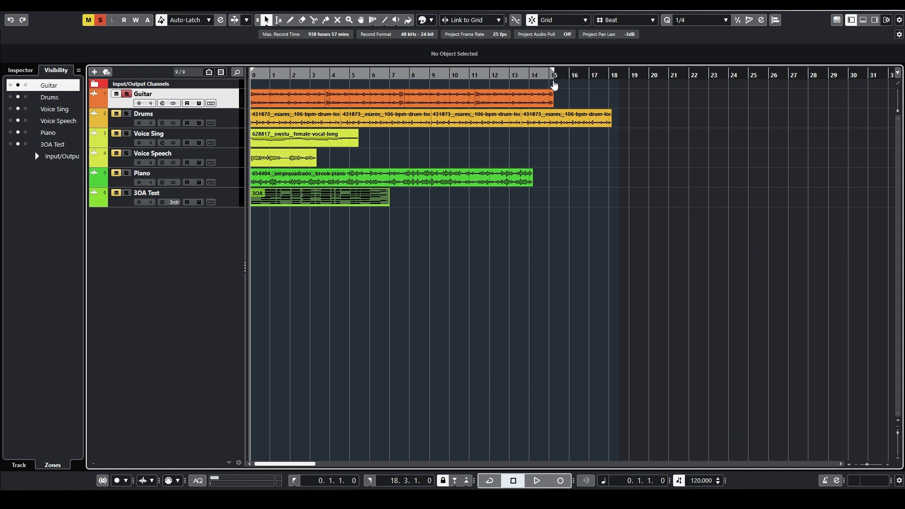
pyautogui.click(304, 71)
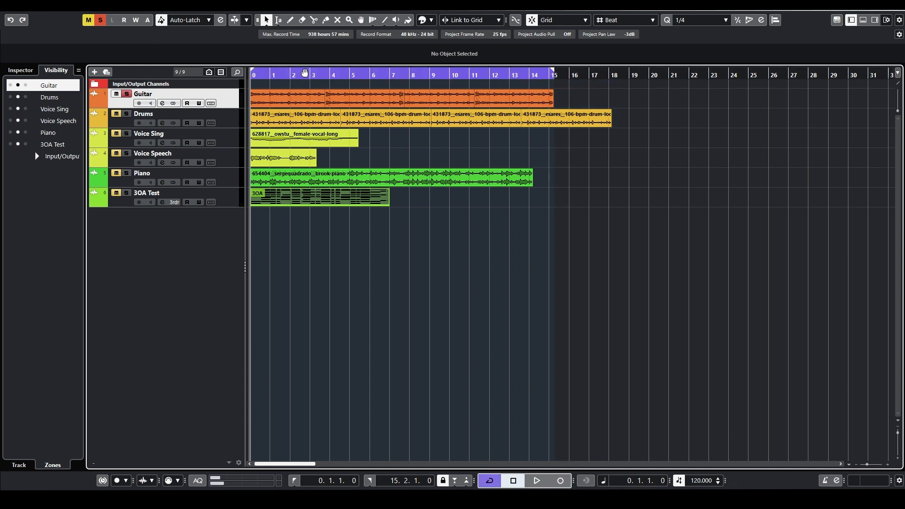
pyautogui.press('space')
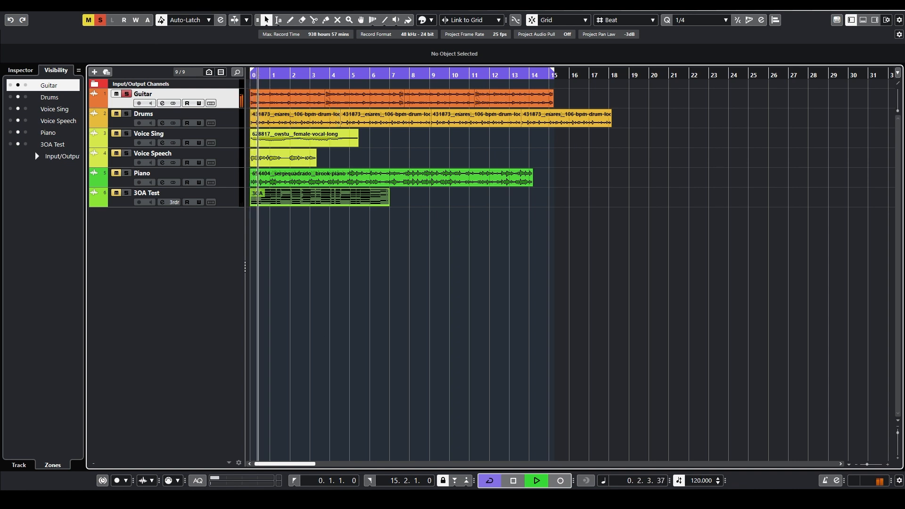
# Bring back the reverb window, turn Dry fully down, raise Buoy, and set Size to about 88%, Expand to 0.737 and Damp to 75%.
pyautogui.hotkey('alt', 'Tab')
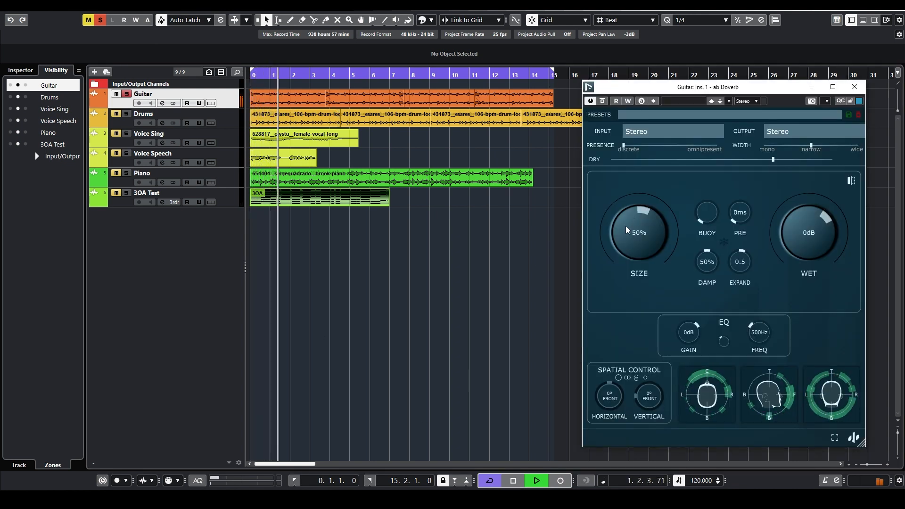
pyautogui.moveTo(773, 160); pyautogui.dragTo(531, 164)
pyautogui.moveTo(637, 257); pyautogui.dragTo(627, 219)
pyautogui.moveTo(738, 262); pyautogui.dragTo(710, 191)
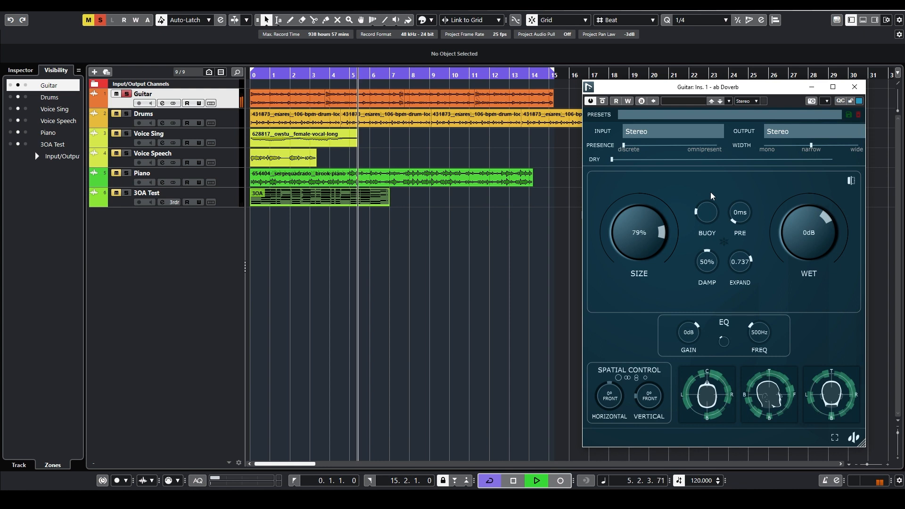
pyautogui.moveTo(705, 262); pyautogui.dragTo(702, 238)
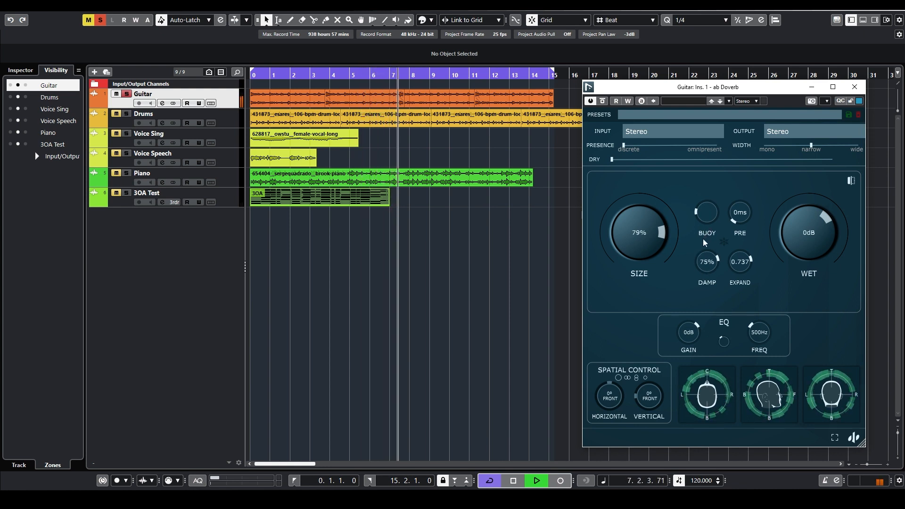
pyautogui.moveTo(632, 261); pyautogui.dragTo(632, 251)
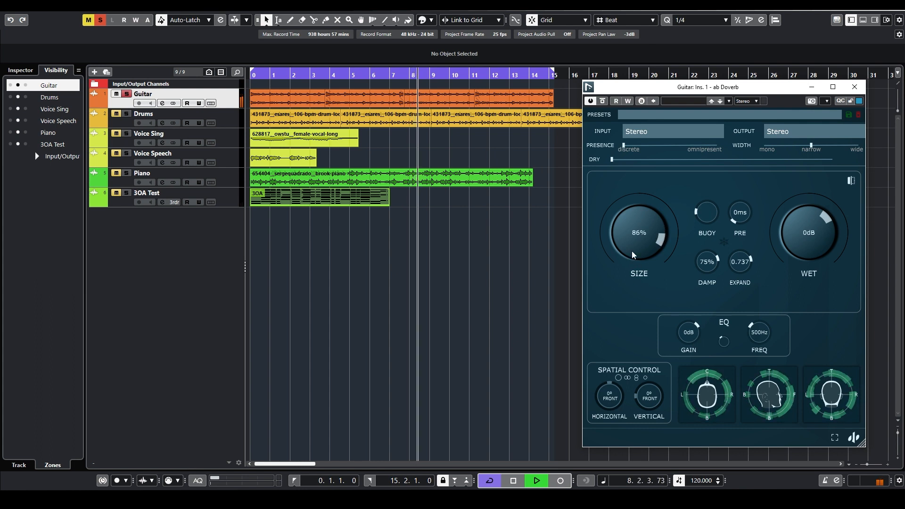
# Set the reverb's EQ gain to -11 dB and its frequency to 1.38 kHz.
pyautogui.moveTo(690, 335); pyautogui.dragTo(697, 347)
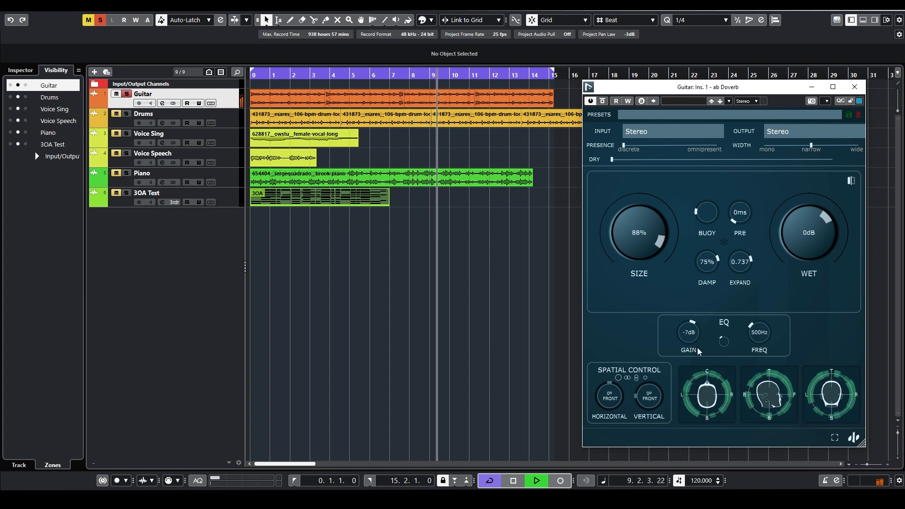
pyautogui.moveTo(755, 331)
pyautogui.mouseDown()
pyautogui.moveTo(746, 349)
pyautogui.moveTo(751, 325)
pyautogui.mouseUp()
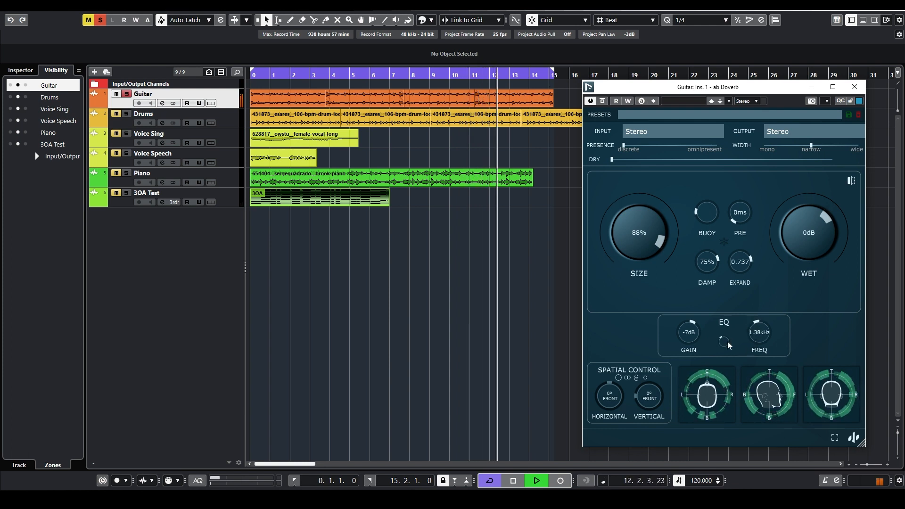
pyautogui.moveTo(679, 338); pyautogui.dragTo(677, 345)
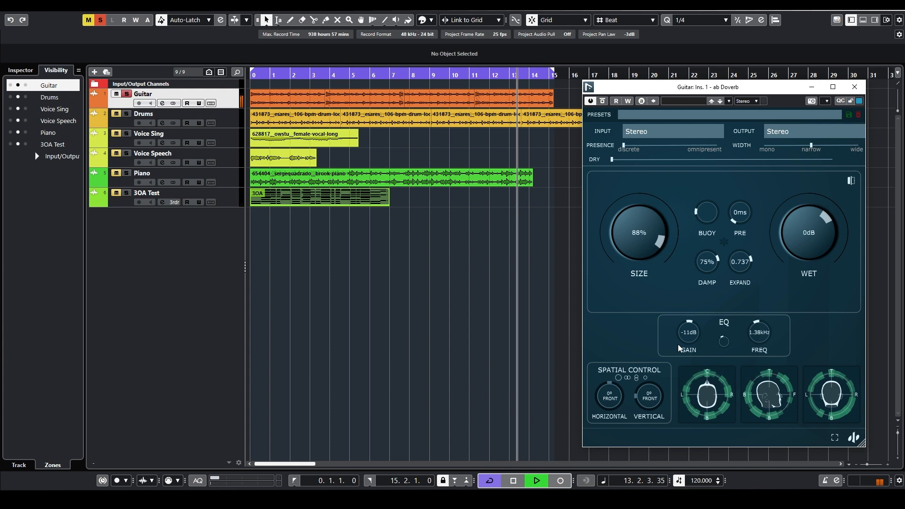
# Reset the Dry level to its default, lower Wet to -4 dB, and stop playback.
pyautogui.doubleClick(627, 162)
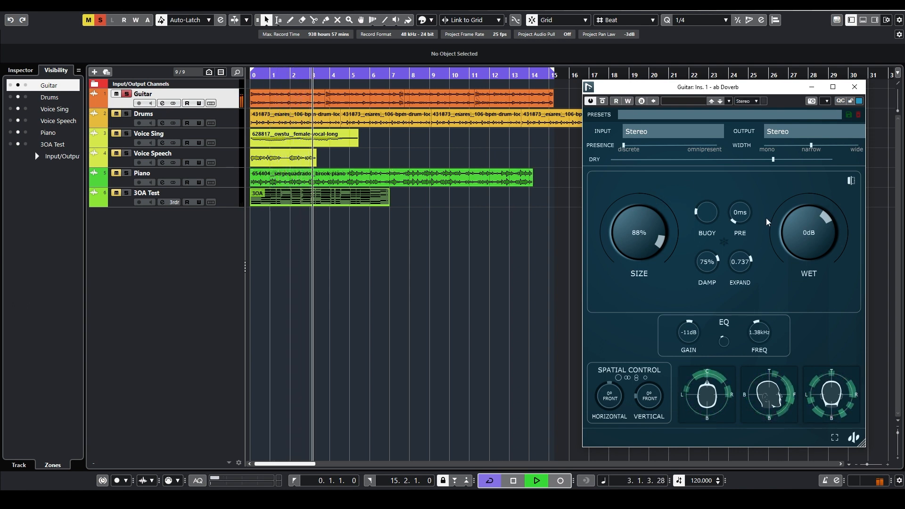
pyautogui.moveTo(786, 235); pyautogui.dragTo(808, 235)
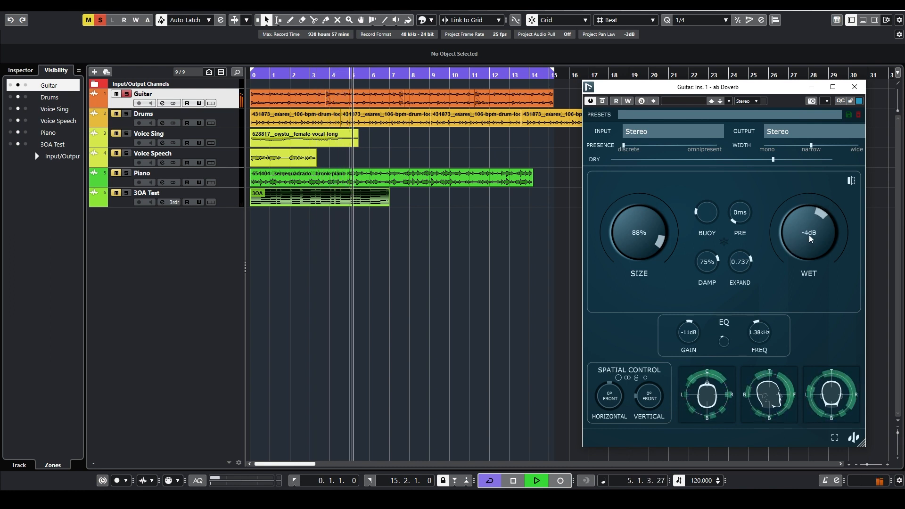
pyautogui.press('space')
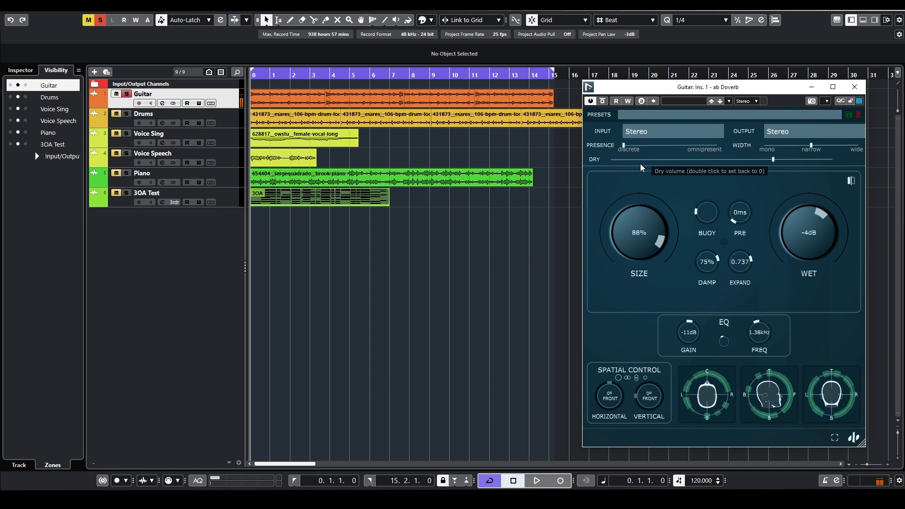
# Replay the guitar loop while fine-tuning the reverb to a Size of 64% and a Wet level of 0 dB.
pyautogui.moveTo(647, 244); pyautogui.dragTo(640, 277)
pyautogui.press('space')
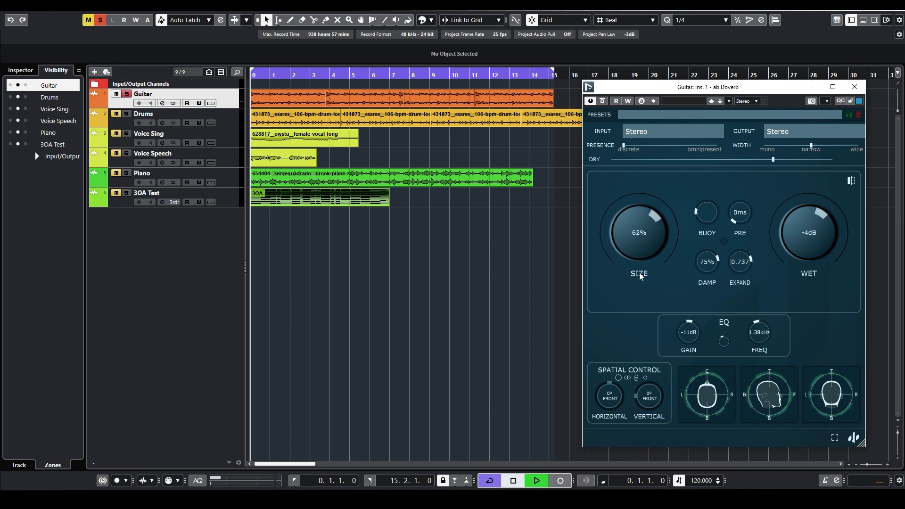
pyautogui.moveTo(638, 256); pyautogui.dragTo(638, 249)
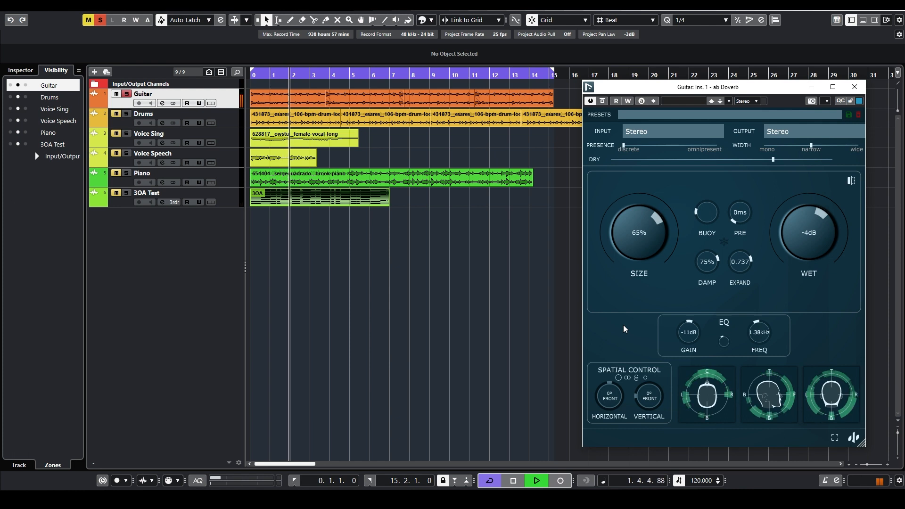
pyautogui.press('space')
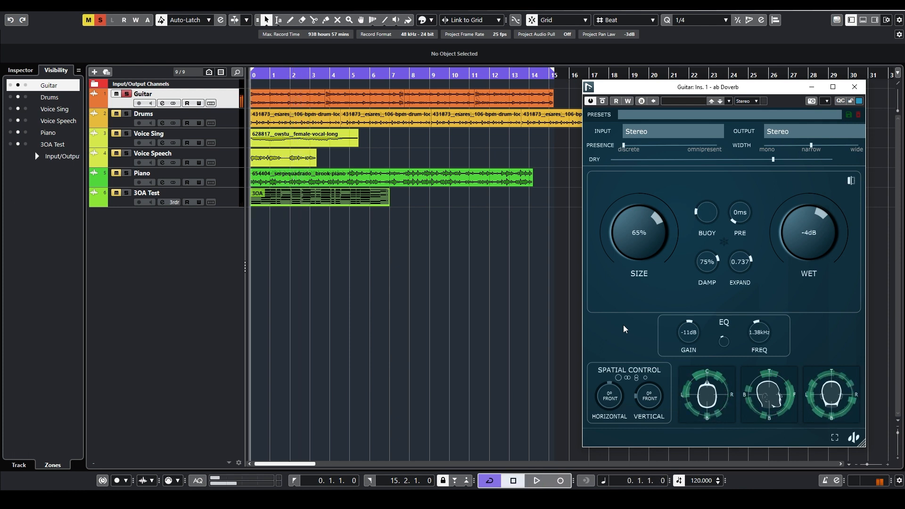
pyautogui.scroll(3, 636, 250)
pyautogui.press('space')
pyautogui.scroll(-3, 632, 242)
pyautogui.scroll(5, 795, 241)
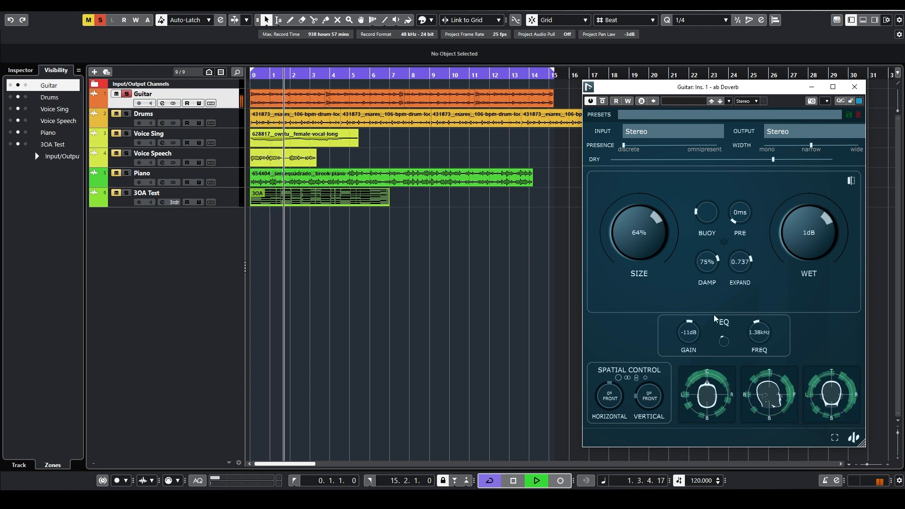
pyautogui.scroll(-1, 816, 261)
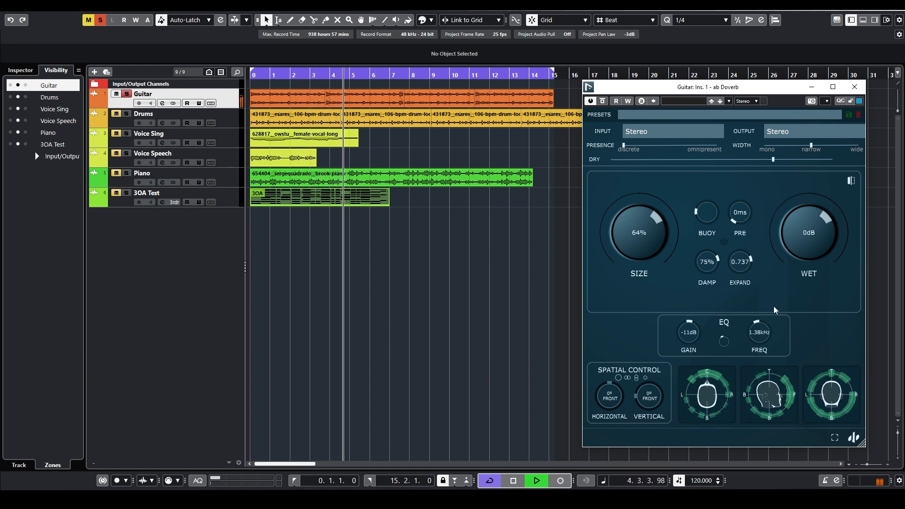
pyautogui.press('space')
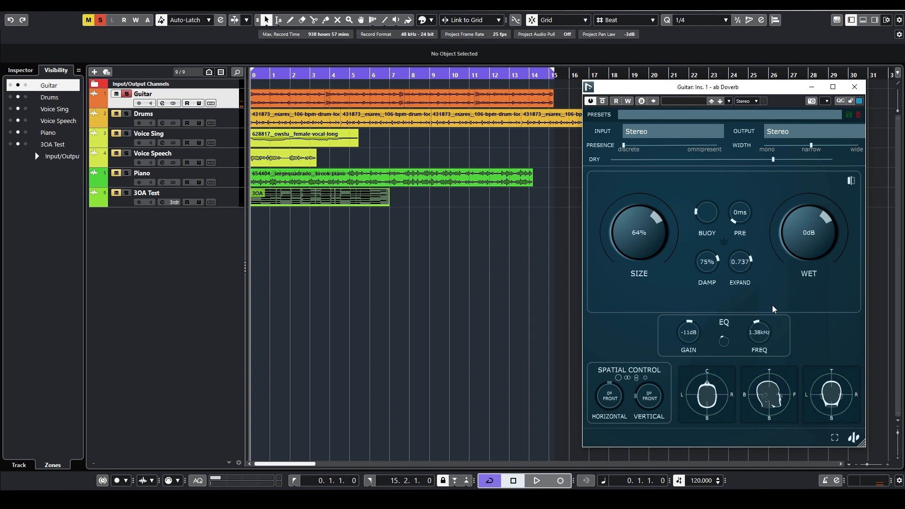
# Extend the end of the cycle range to 15.4.1.0 and bring the reverb window back beside the Guitar clip.
pyautogui.click(556, 73)
pyautogui.moveTo(556, 73); pyautogui.dragTo(564, 74)
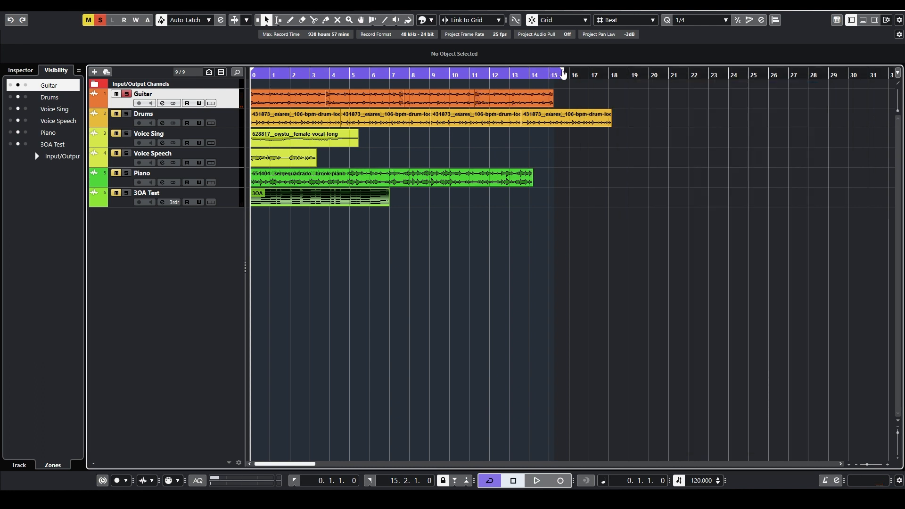
pyautogui.click(321, 498)
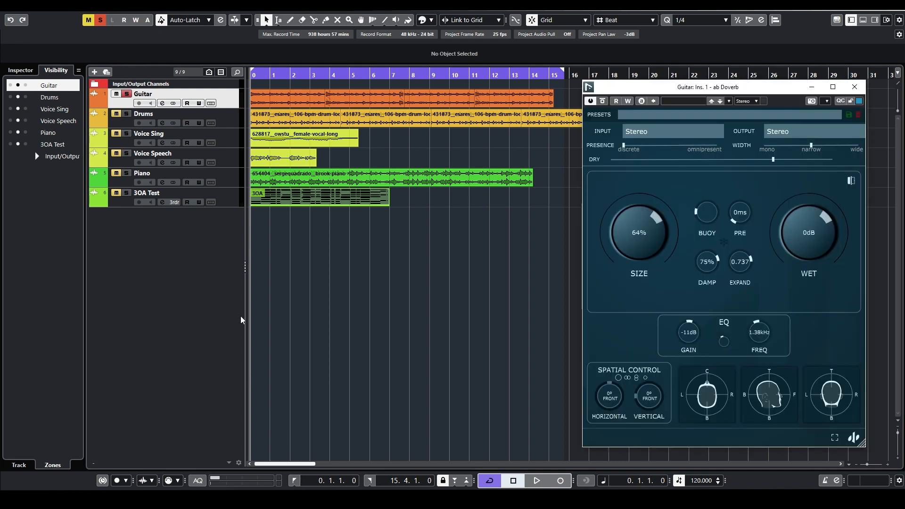
pyautogui.moveTo(638, 90)
pyautogui.mouseDown()
pyautogui.moveTo(627, 94)
pyautogui.moveTo(628, 86)
pyautogui.mouseUp()
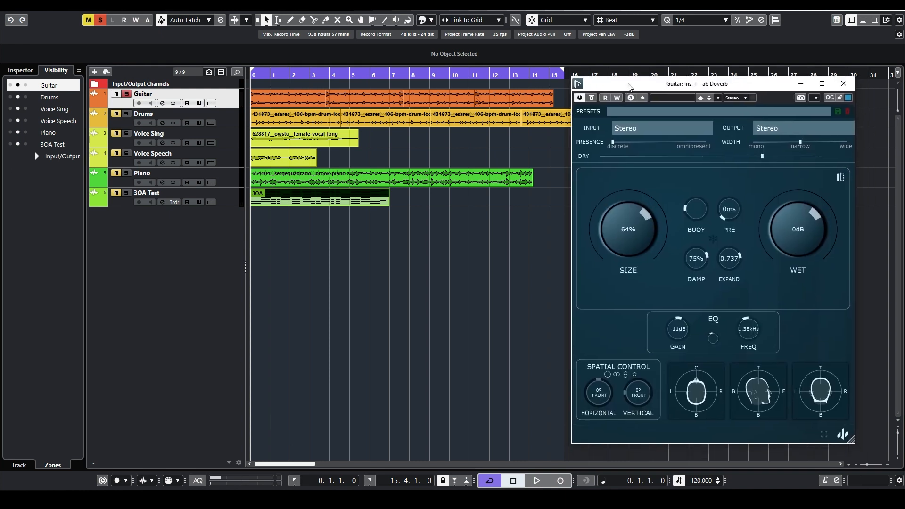
# Play the guitar loop to compare the sound with the reverb active and bypassed.
pyautogui.press('space')
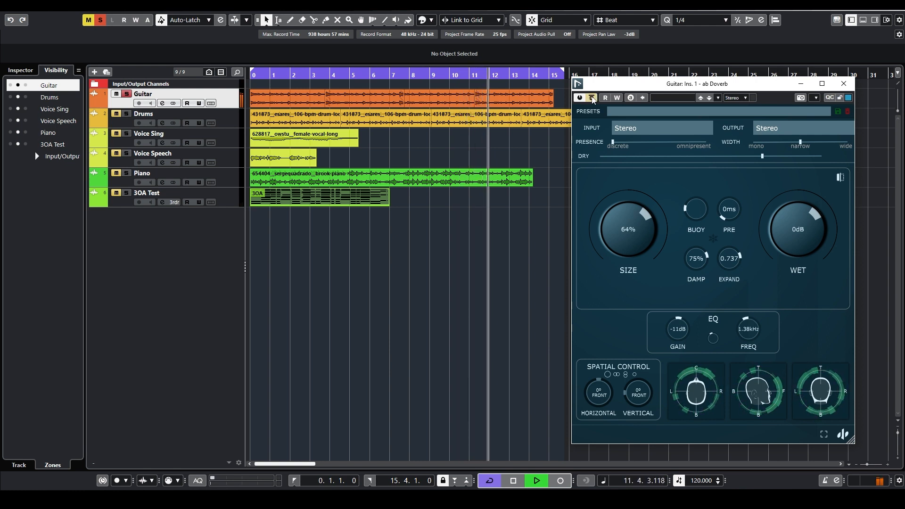
pyautogui.press('space')
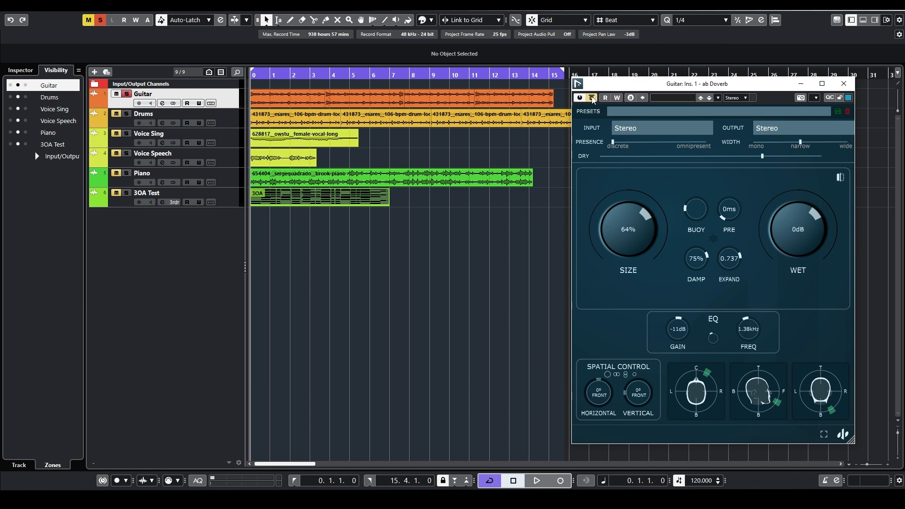
# Switch the guitar reverb back on, remove it from the Guitar channel, and insert ab Doverb on the Drums channel.
pyautogui.click(592, 100)
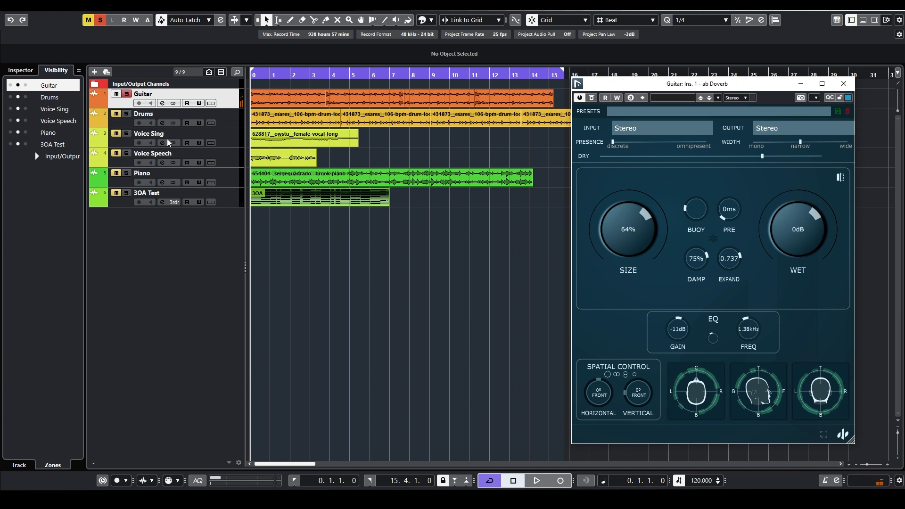
pyautogui.press('F3')
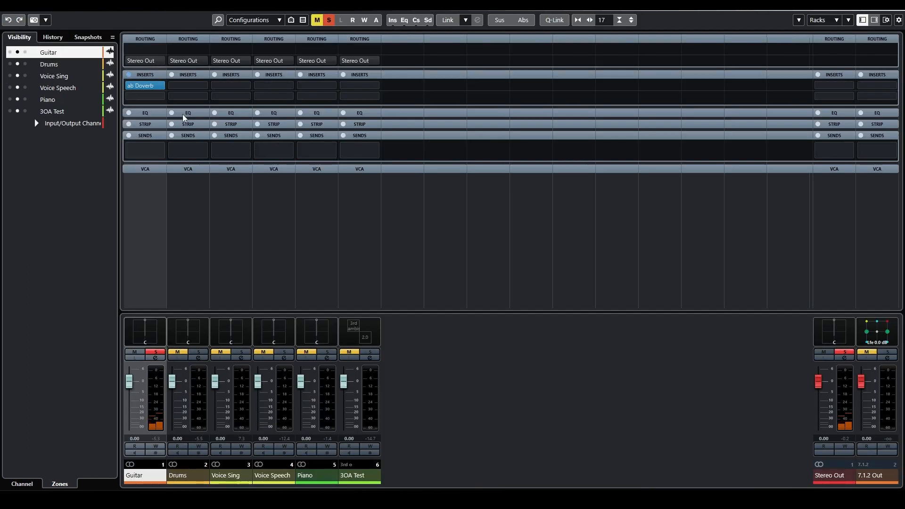
pyautogui.click(160, 88)
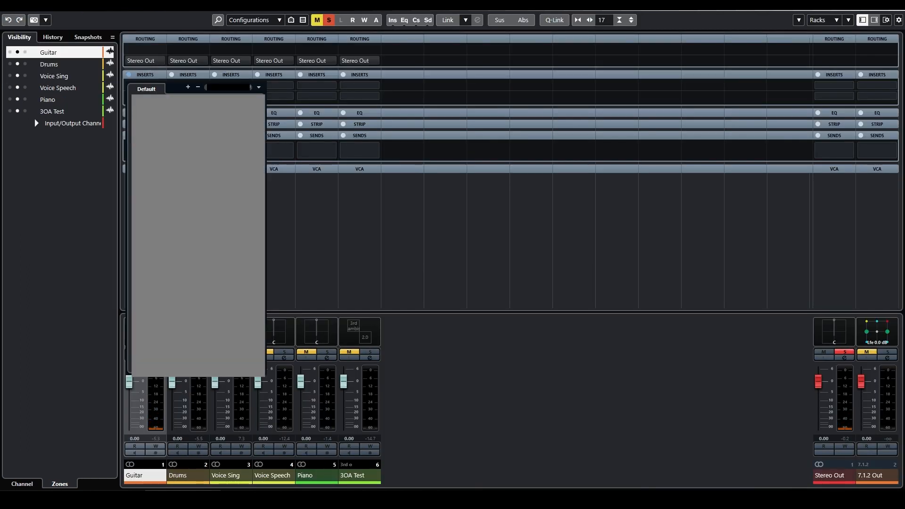
pyautogui.press('Escape')
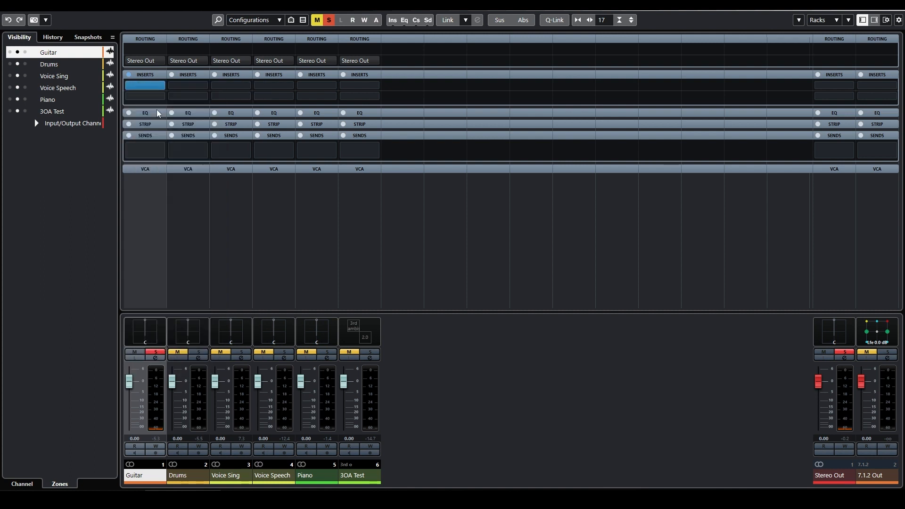
pyautogui.click(190, 86)
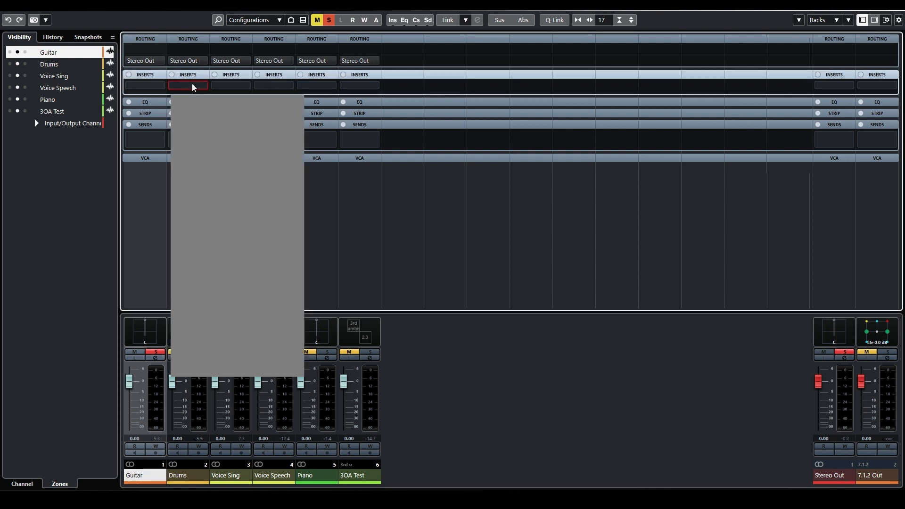
pyautogui.press('Return')
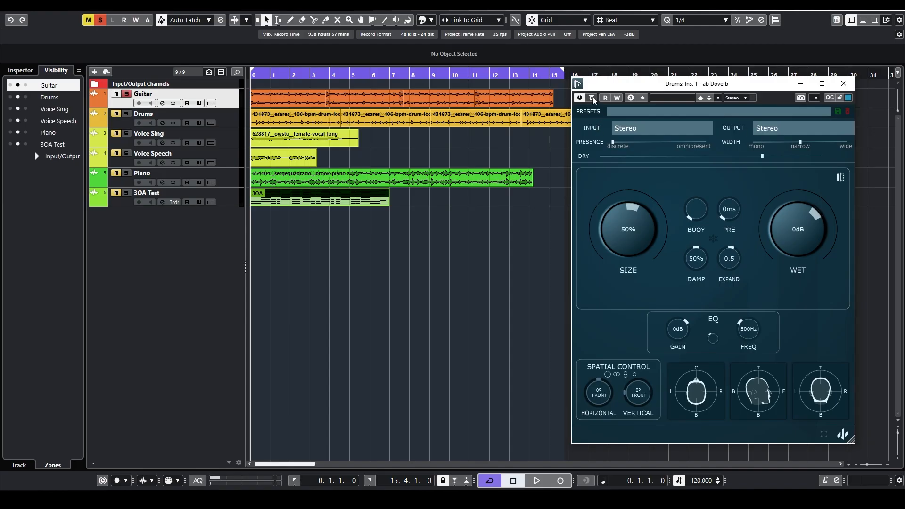
# Solo only the Drums track, select it, and audition the drum loop before stopping playback.
pyautogui.keyDown('ctrl'); pyautogui.click(126, 114); pyautogui.keyUp('ctrl')
pyautogui.press('space')
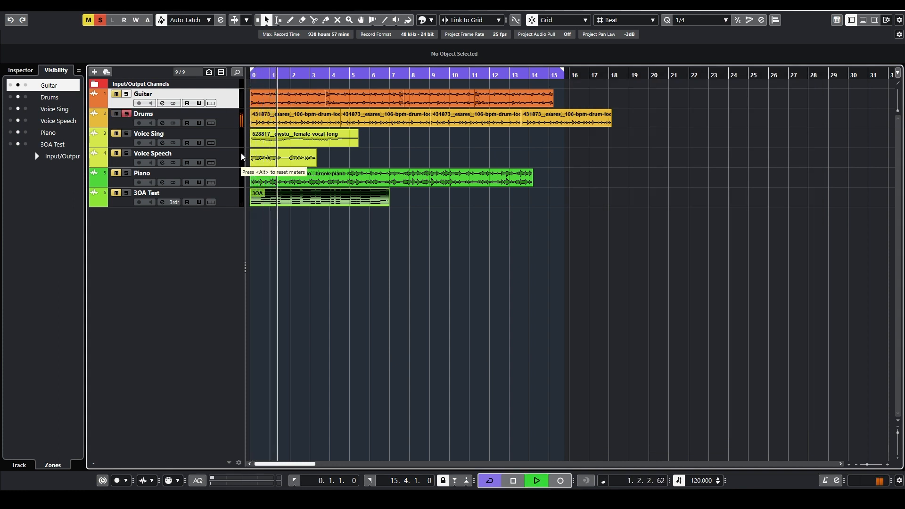
pyautogui.click(226, 124)
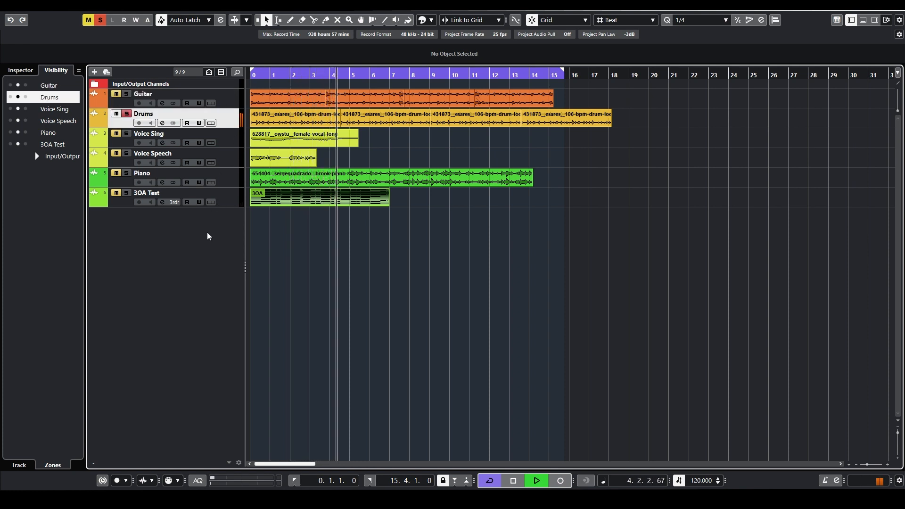
pyautogui.press('space')
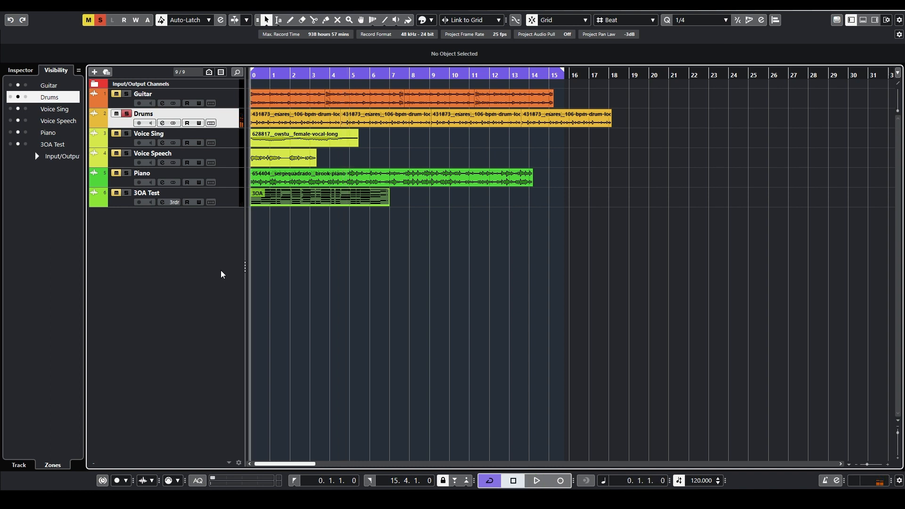
# Extend the cycle range to end at 18.2.1.0 and play the drum loop with its reverb window open and bypassed.
pyautogui.moveTo(564, 74); pyautogui.dragTo(622, 85)
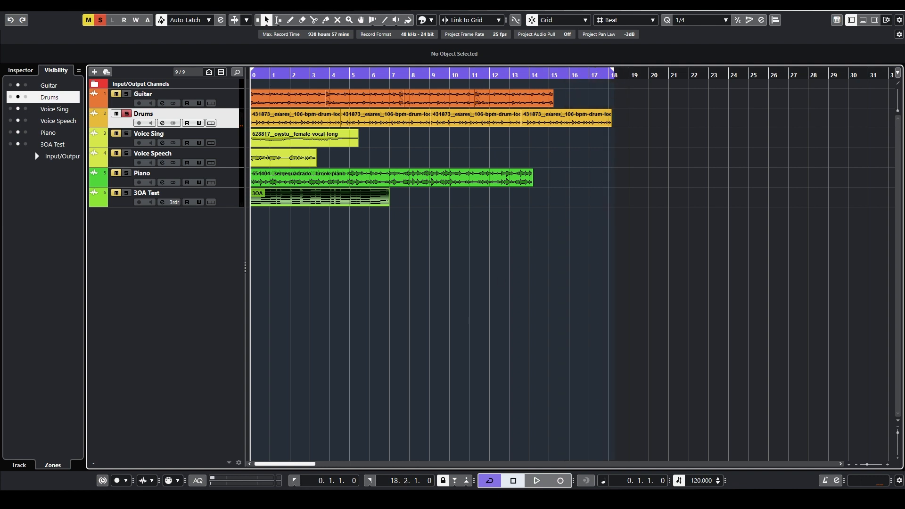
pyautogui.click(320, 498)
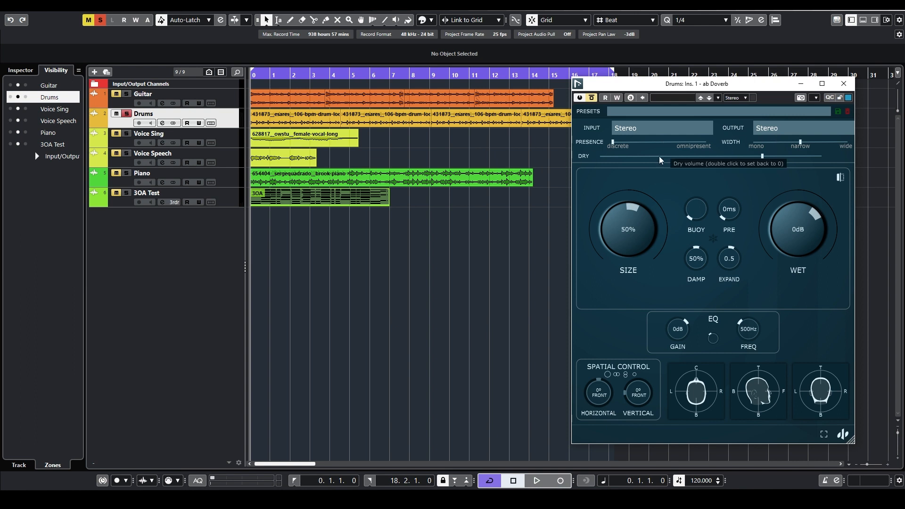
pyautogui.press('space')
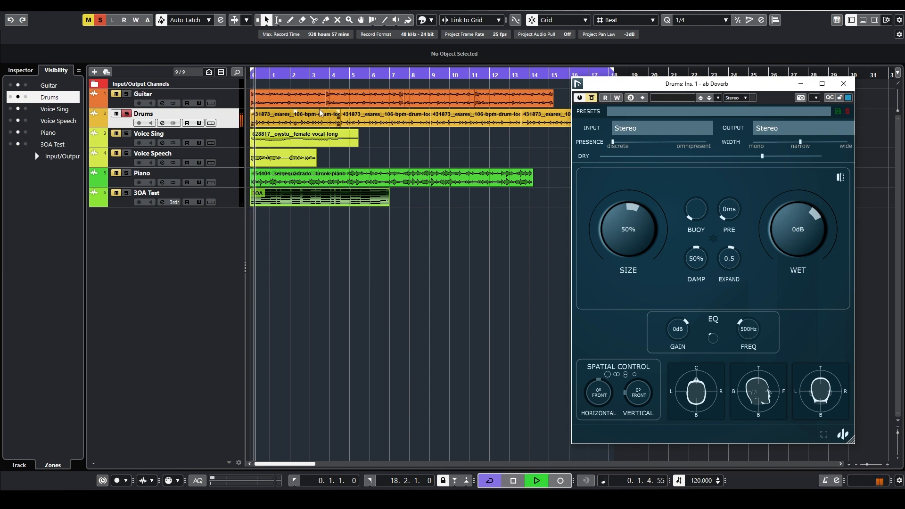
# Lower the Dry level of the drum reverb to its minimum and replay the loop with the reverb active.
pyautogui.click(607, 157)
pyautogui.moveTo(608, 159); pyautogui.dragTo(578, 159)
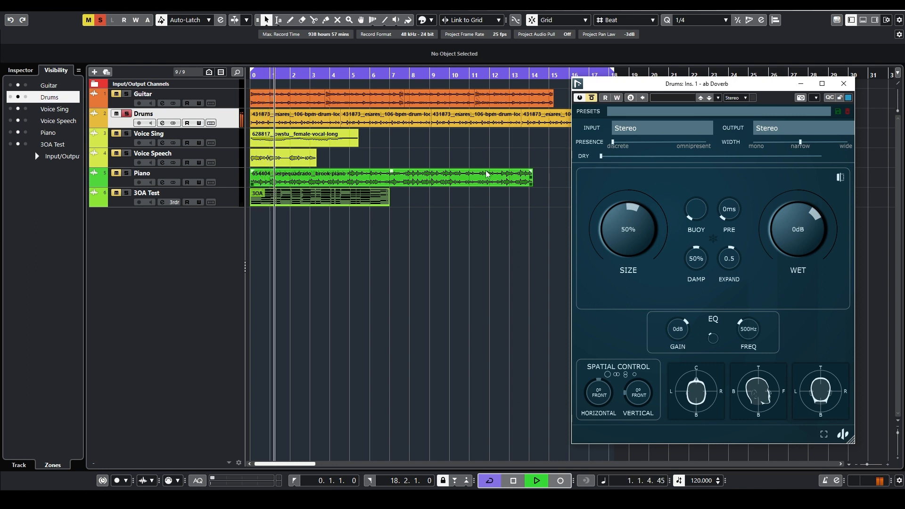
pyautogui.press('space')
pyautogui.press('space')
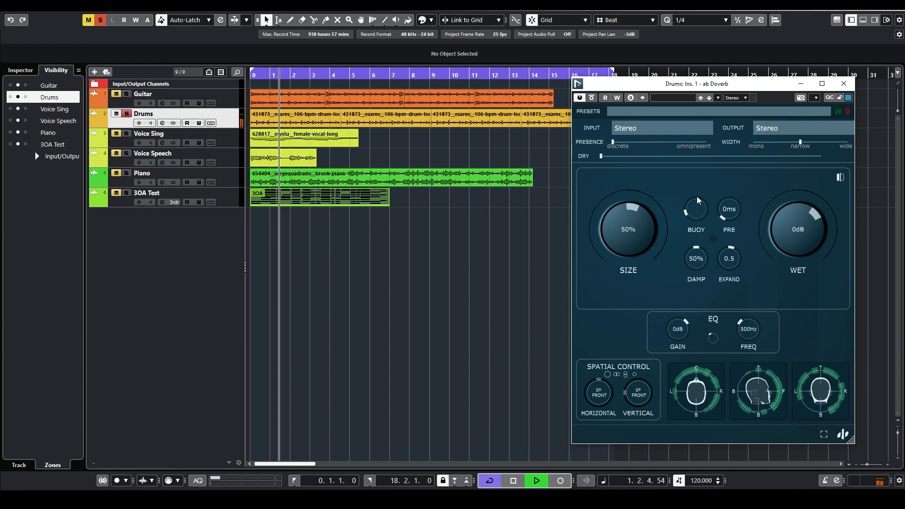
# Shape the drum reverb with Pre 146 ms, Damp 100%, Expand 1, Size 72%, EQ Gain 6 dB, and EQ Freq 38 Hz.
pyautogui.moveTo(730, 215); pyautogui.dragTo(734, 158)
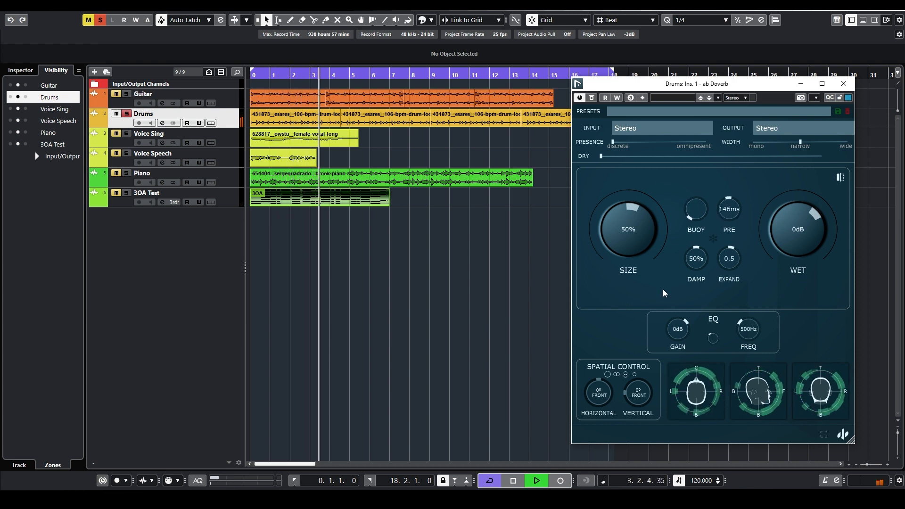
pyautogui.moveTo(703, 262); pyautogui.dragTo(705, 211)
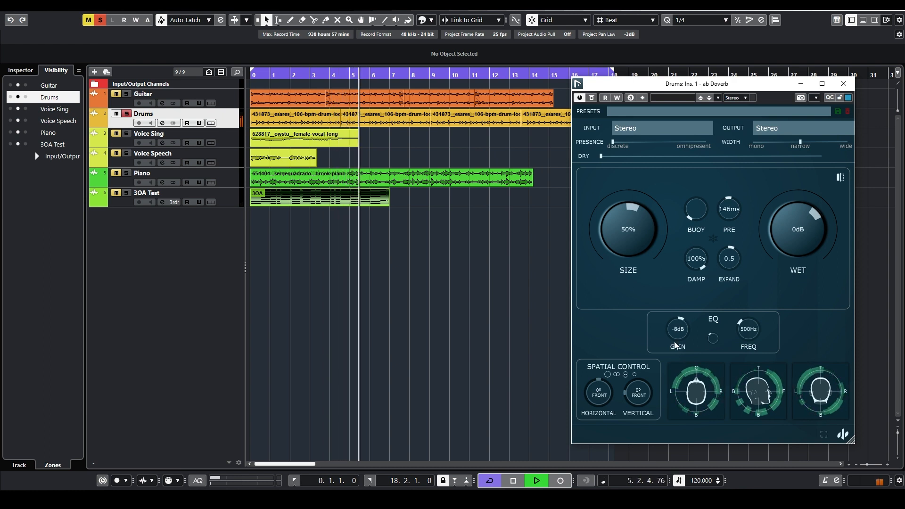
pyautogui.moveTo(681, 332); pyautogui.dragTo(685, 320)
pyautogui.moveTo(748, 329); pyautogui.dragTo(750, 360)
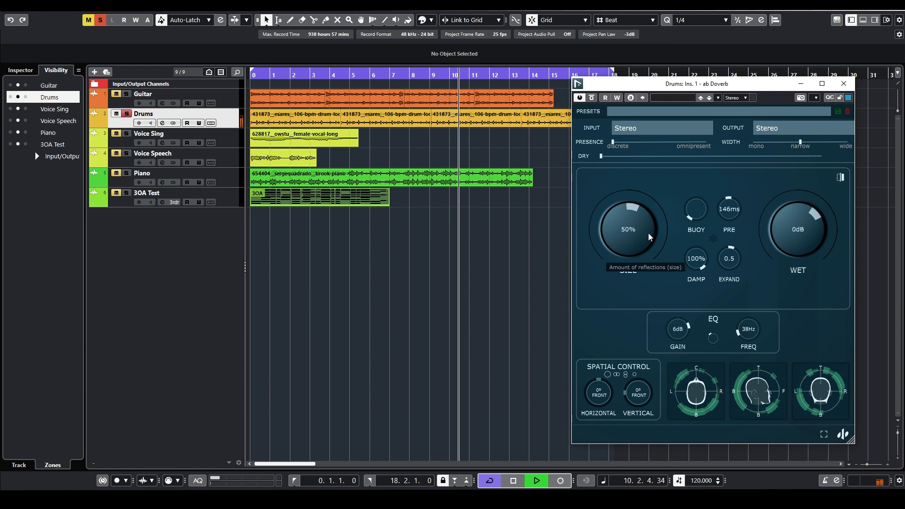
pyautogui.moveTo(729, 224); pyautogui.dragTo(732, 202)
pyautogui.moveTo(648, 229)
pyautogui.mouseDown()
pyautogui.moveTo(651, 210)
pyautogui.moveTo(640, 233)
pyautogui.mouseUp()
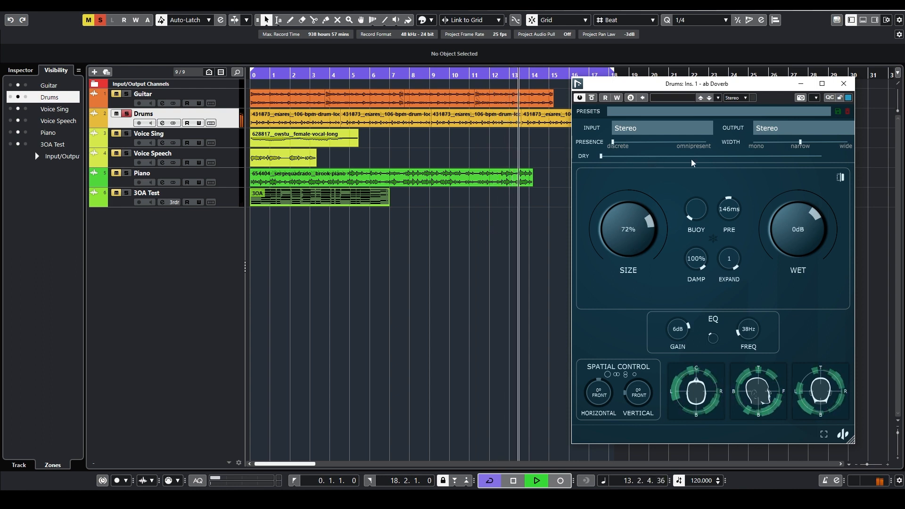
# Reset the Dry level to its default, set Wet to -11 dB and Pre to 100 ms, and stop playback.
pyautogui.moveTo(805, 146)
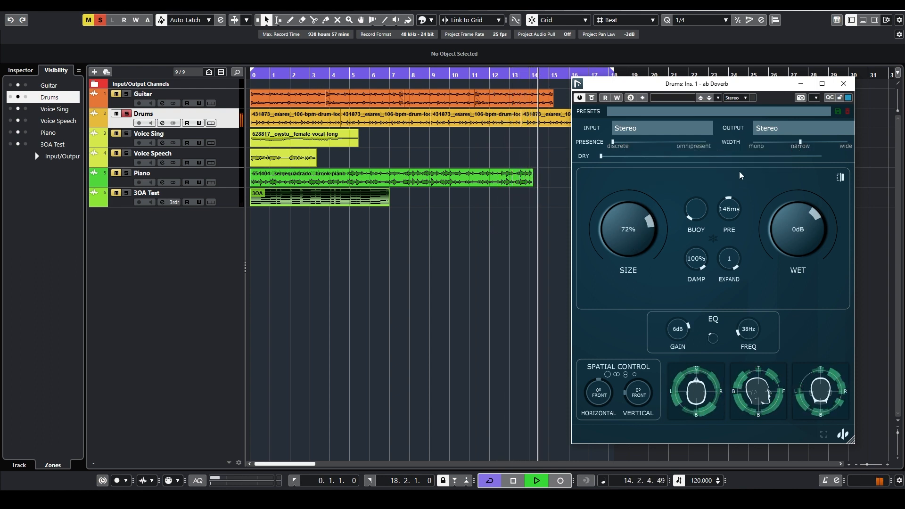
pyautogui.doubleClick(635, 159)
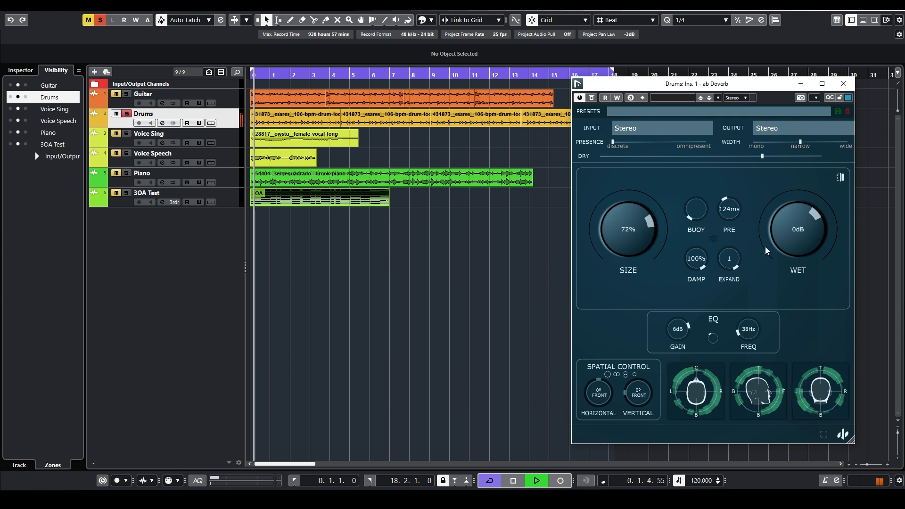
pyautogui.moveTo(779, 245)
pyautogui.mouseDown()
pyautogui.moveTo(773, 274)
pyautogui.moveTo(787, 245)
pyautogui.mouseUp()
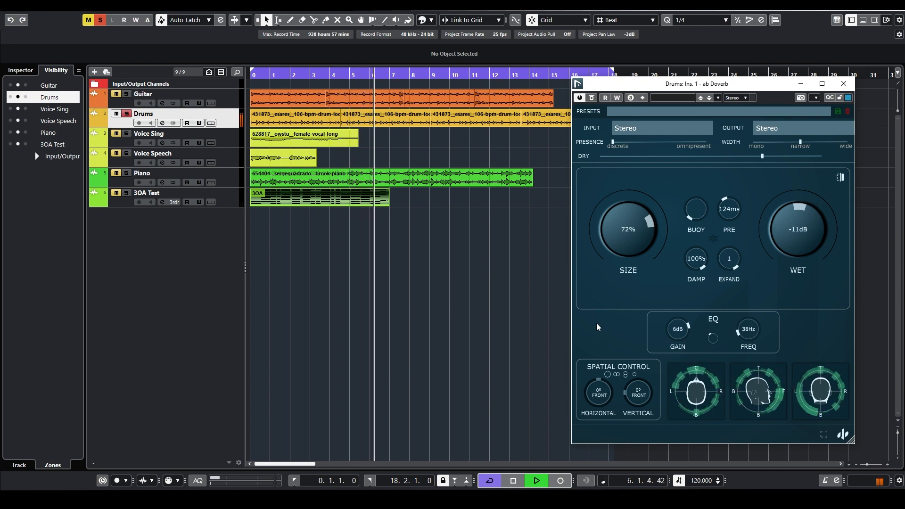
pyautogui.moveTo(730, 226); pyautogui.dragTo(728, 230)
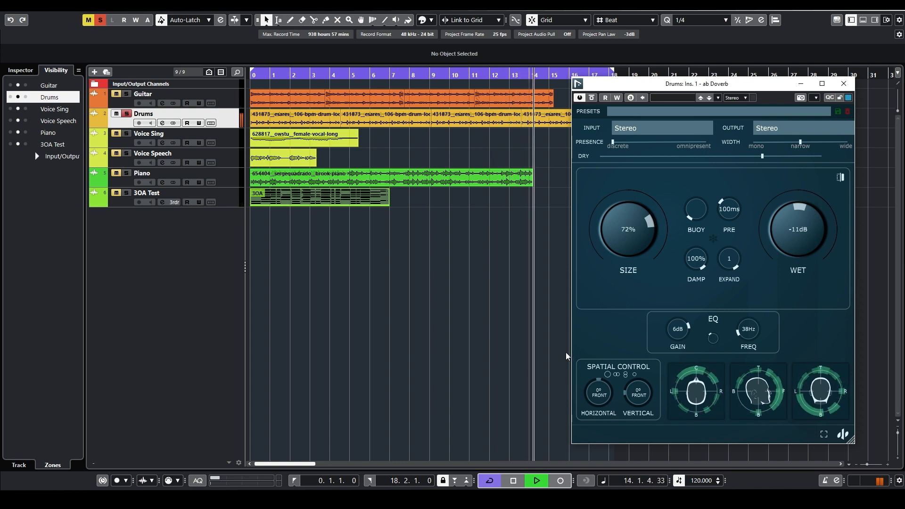
pyautogui.press('space')
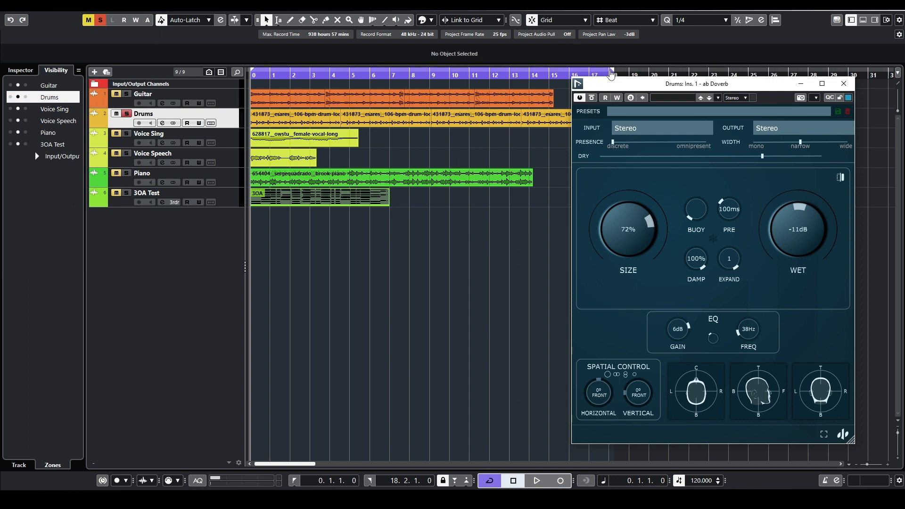
# Shorten the cycle range to end at 17.1.1.0 and restore the default Dry level while replaying the drum loop.
pyautogui.moveTo(613, 71); pyautogui.dragTo(608, 71)
pyautogui.click(377, 500)
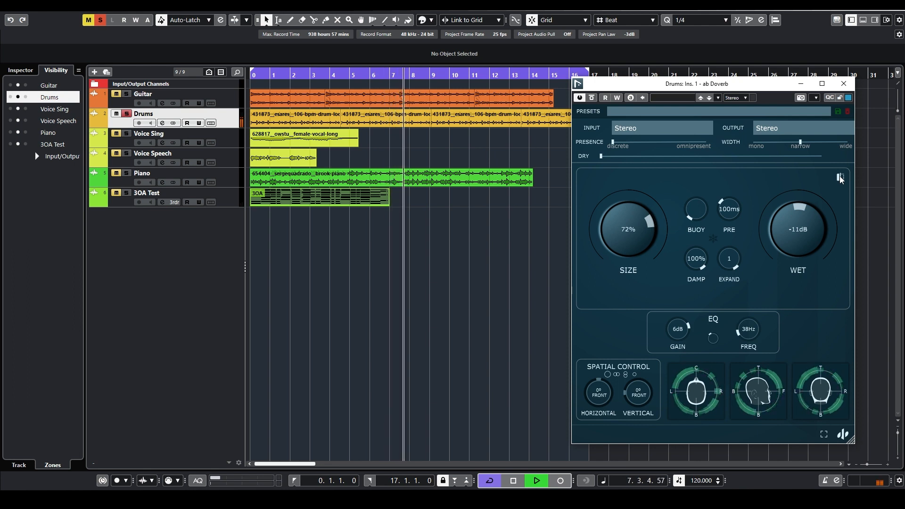
pyautogui.click(761, 156)
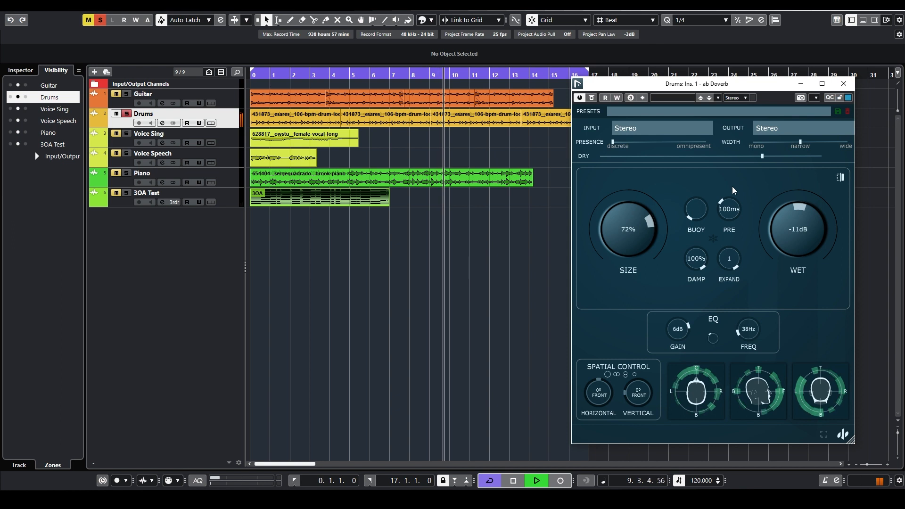
pyautogui.press('space')
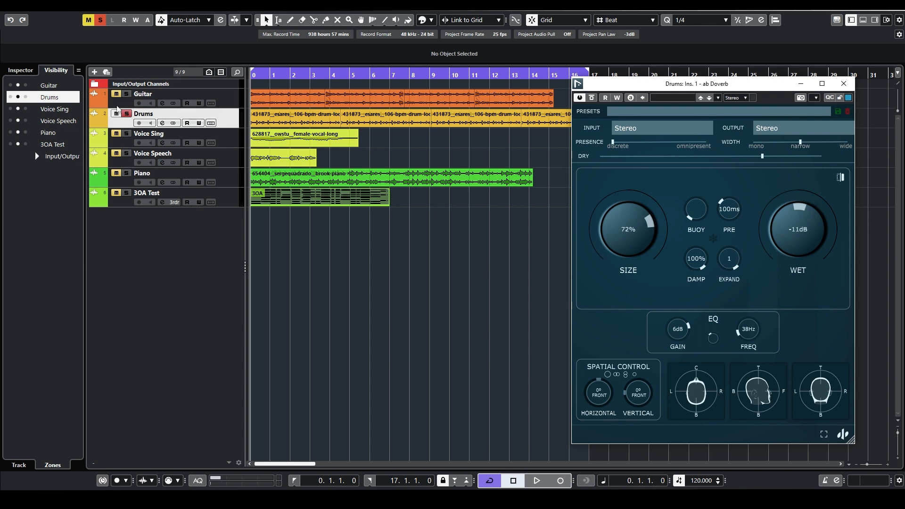
# Turn off the Drums solo, select the Voice Sing track, and remove ab Doverb from the Drums channel.
pyautogui.click(127, 114)
pyautogui.click(226, 143)
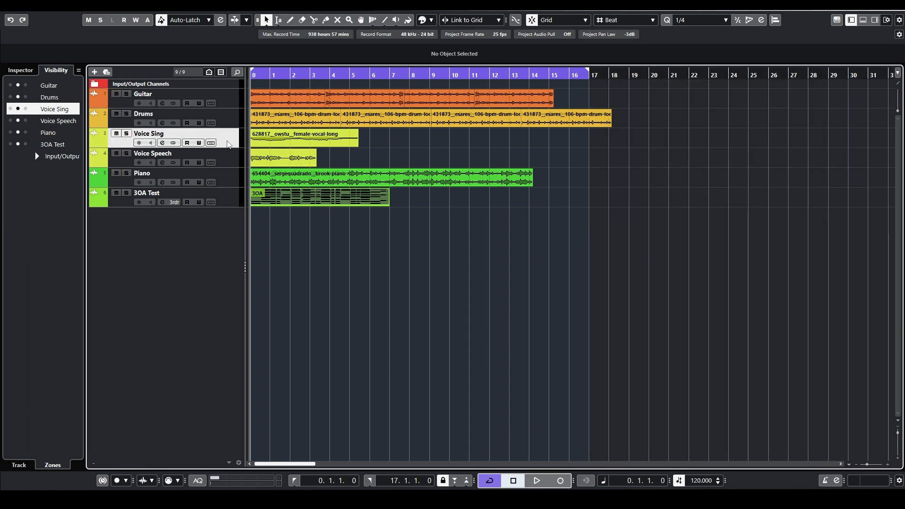
pyautogui.press('F3')
pyautogui.click(198, 86)
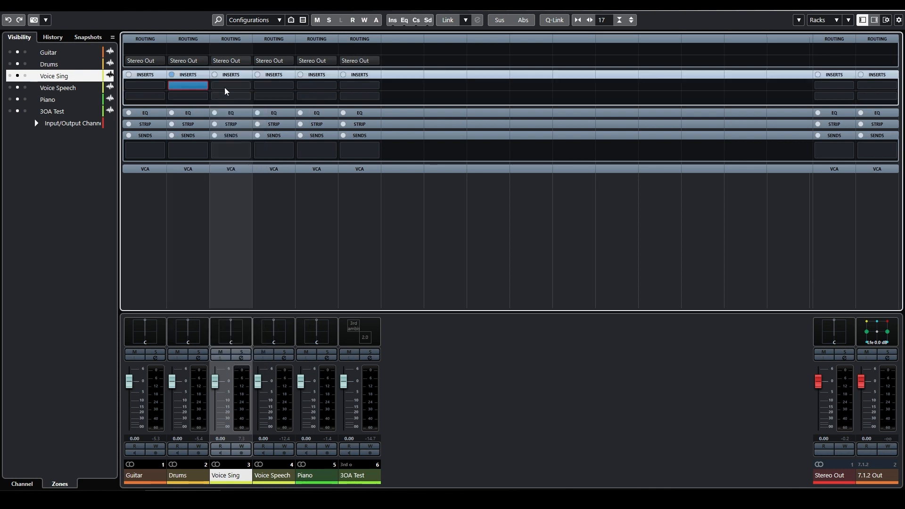
# Insert ab Doverb on the Voice Sing channel and set the plug-in's input format to Mono.
pyautogui.click(230, 85)
pyautogui.write('over')
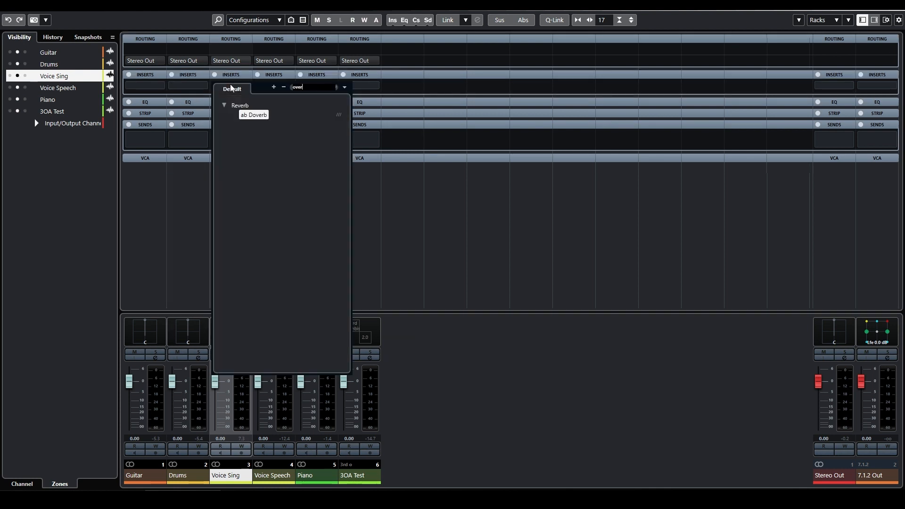
pyautogui.press('Return')
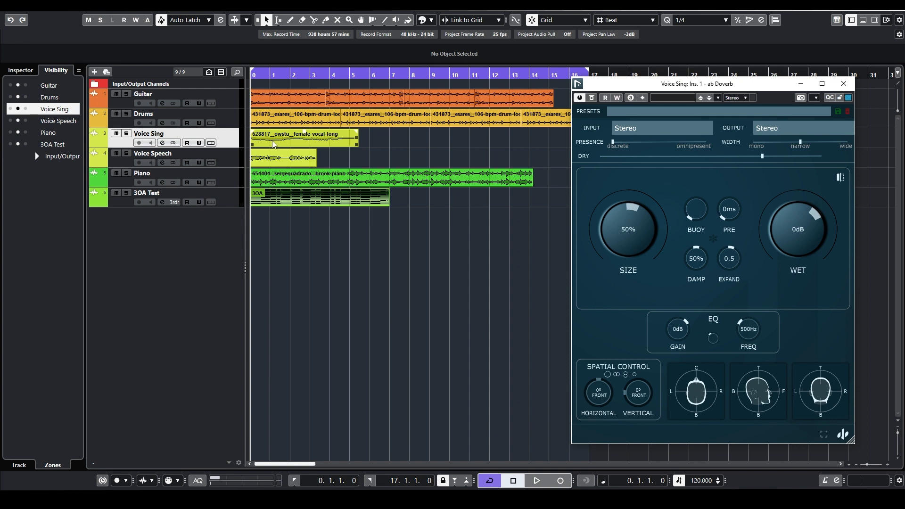
pyautogui.click(652, 132)
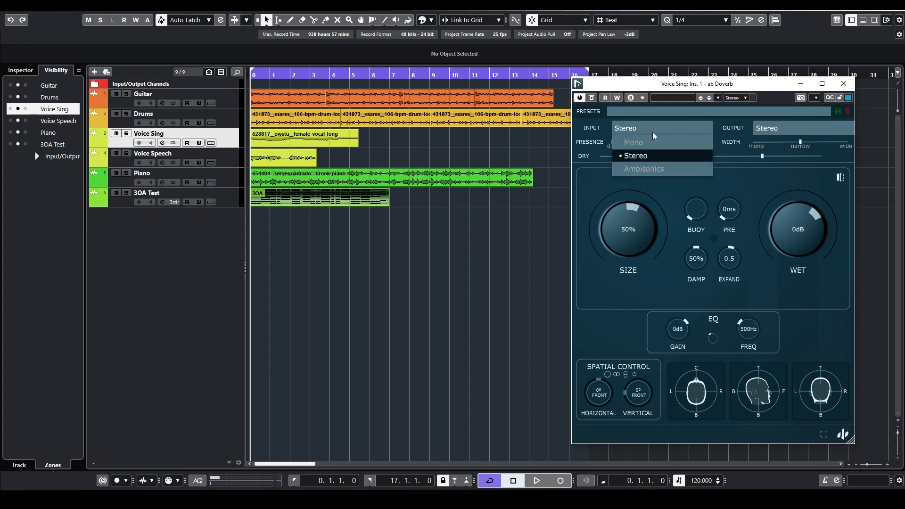
pyautogui.click(651, 142)
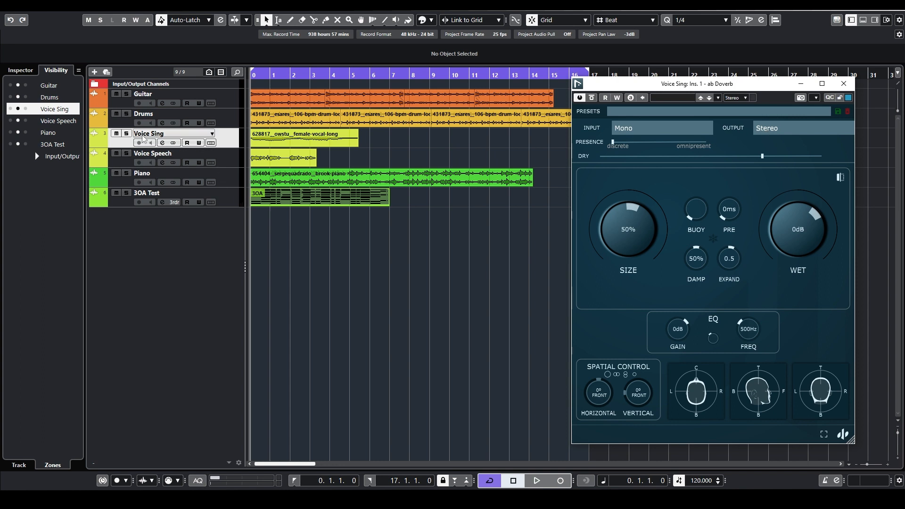
# Solo the Voice Sing track and play the vocal with its reverb window open and bypassed.
pyautogui.click(127, 134)
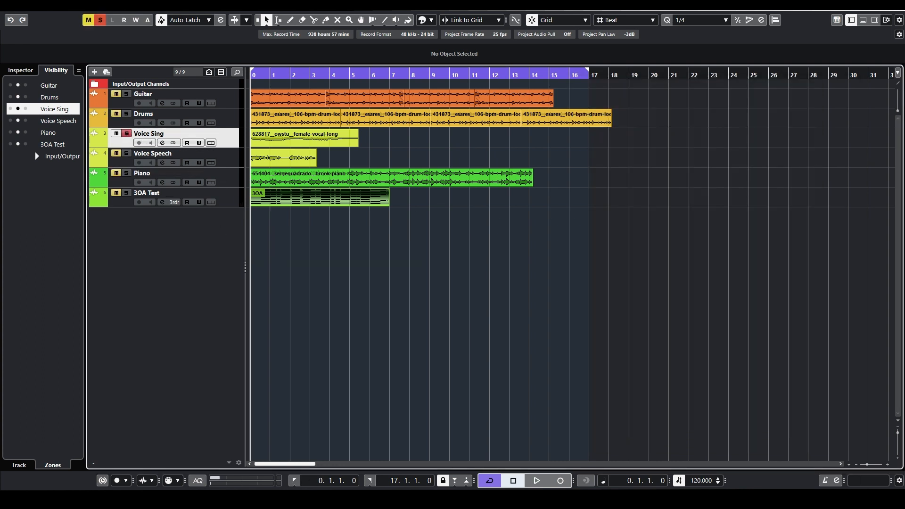
pyautogui.hotkey('alt', 'Tab')
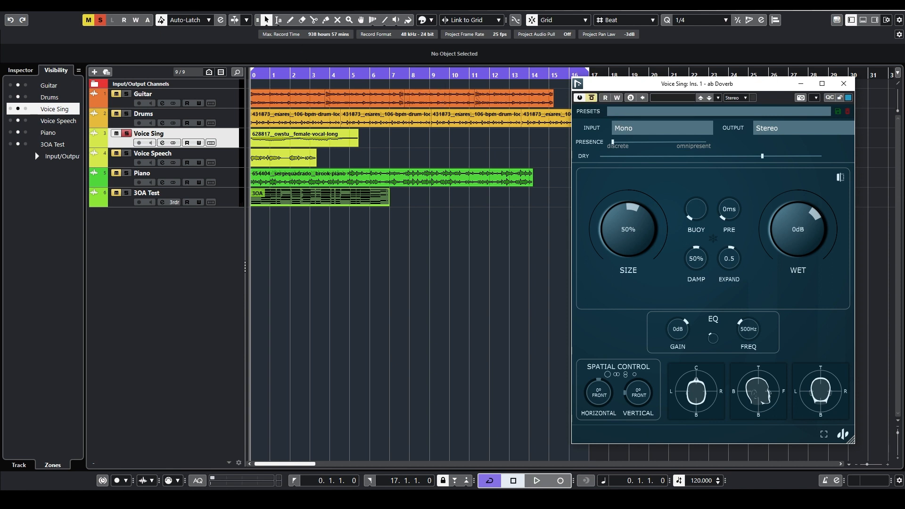
pyautogui.press('space')
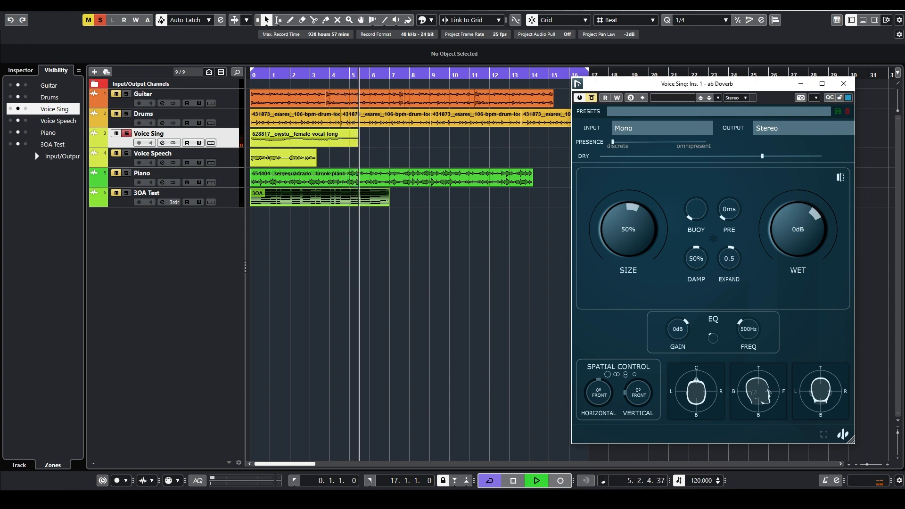
# Stop the vocal playback and set the Voice Sing reverb's Size to 100% and Expand to 1.
pyautogui.press('space')
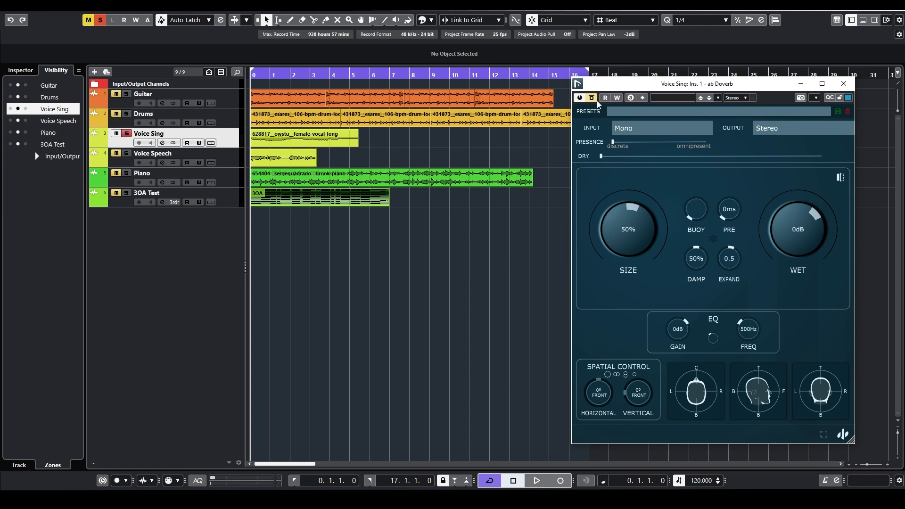
pyautogui.moveTo(600, 208); pyautogui.dragTo(624, 183)
pyautogui.moveTo(729, 260); pyautogui.dragTo(705, 139)
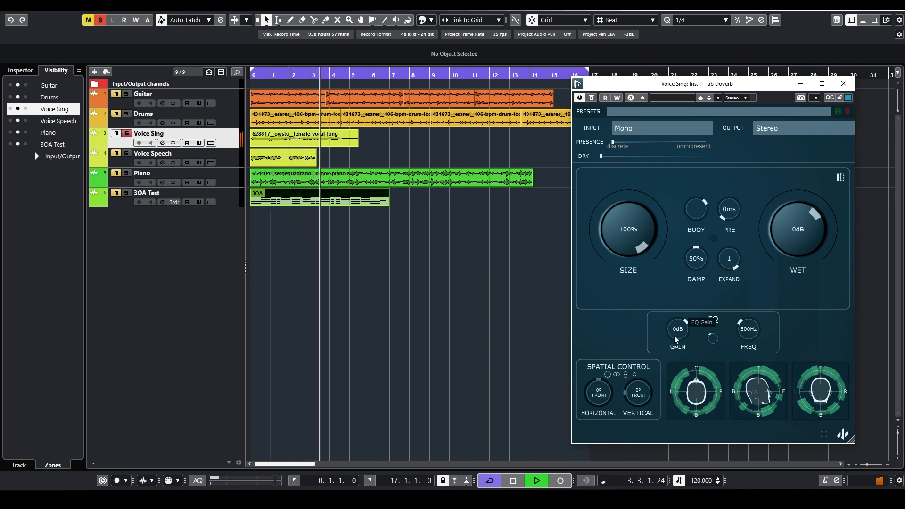
# Set the vocal reverb's EQ gain to -12 dB, EQ frequency to 2.32 kHz and Wet level to -8 dB.
pyautogui.moveTo(673, 336); pyautogui.dragTo(669, 355)
pyautogui.moveTo(748, 330); pyautogui.dragTo(720, 324)
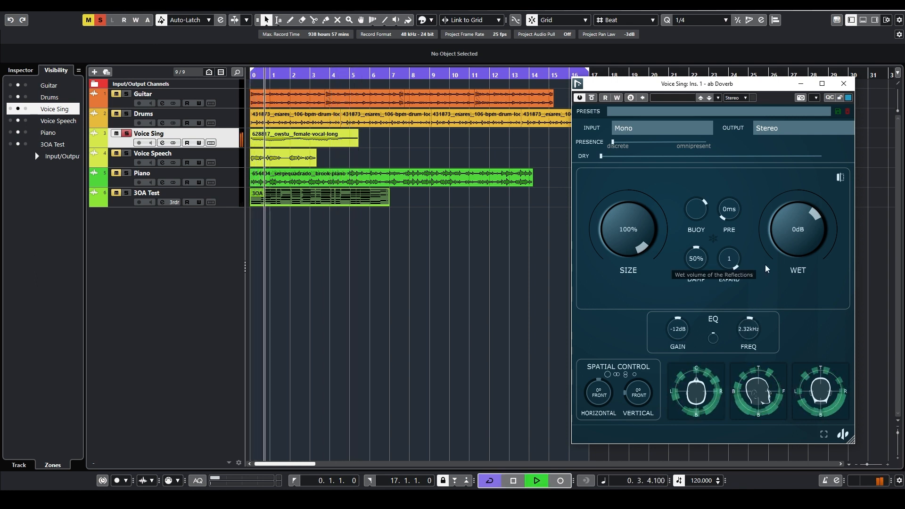
pyautogui.moveTo(777, 247); pyautogui.dragTo(777, 261)
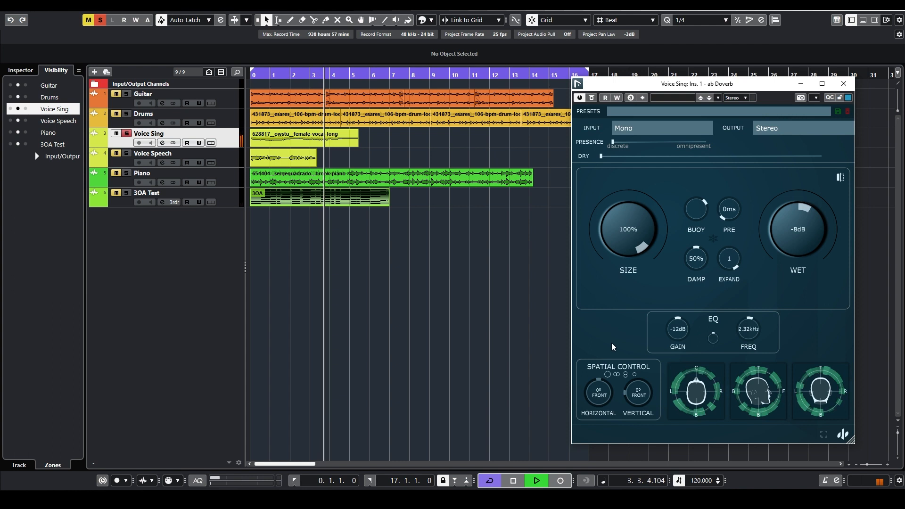
# Raise the vocal reverb's Buoy to its maximum and replay the Voice Sing track to judge the tail.
pyautogui.moveTo(698, 215); pyautogui.dragTo(702, 174)
pyautogui.press('space')
pyautogui.press('space')
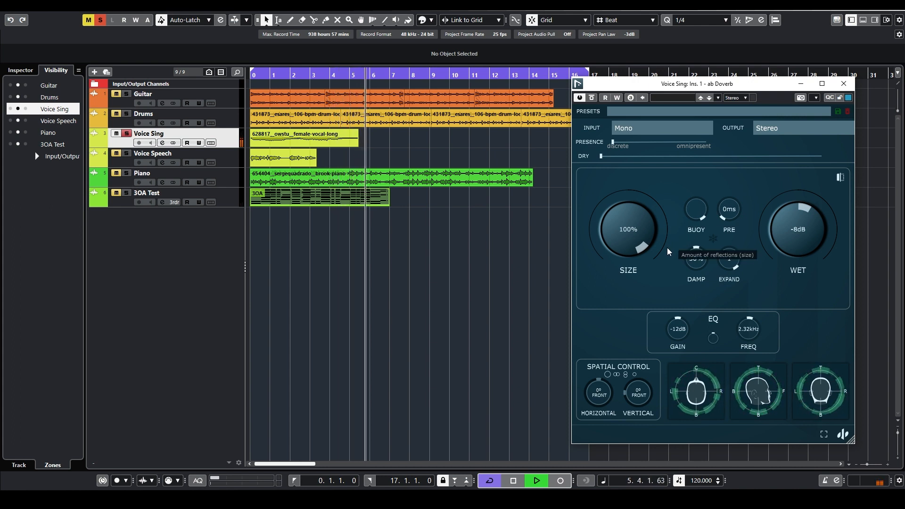
pyautogui.press('space')
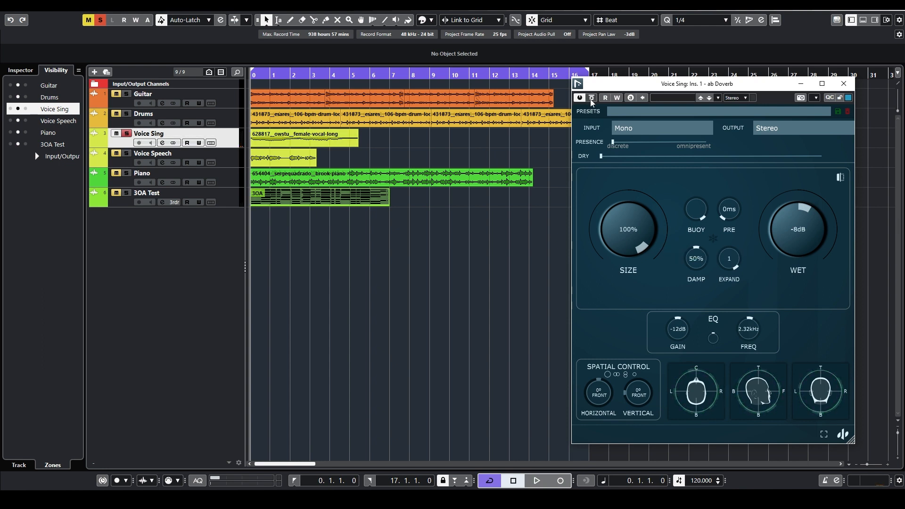
# Trim the end of the Voice Sing clip to 4.4.1.0, playing from bar 4 to check the ending.
pyautogui.click(328, 75)
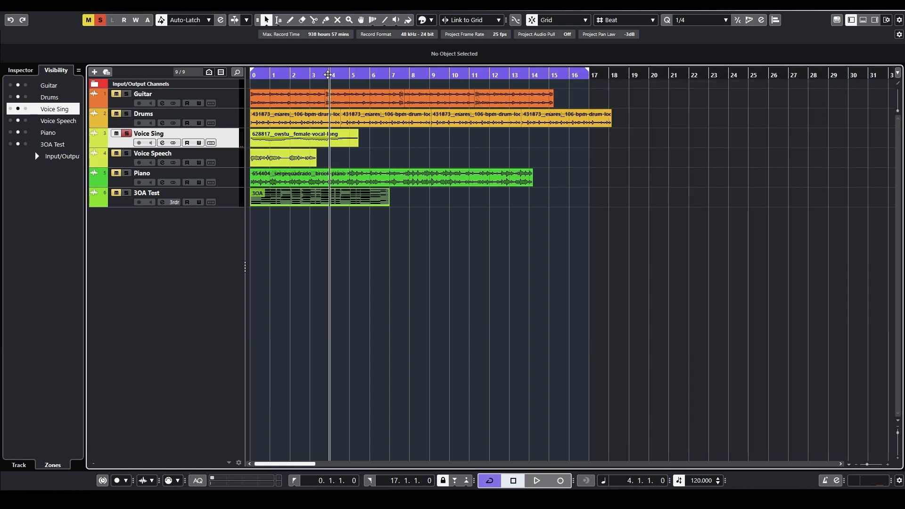
pyautogui.press('space')
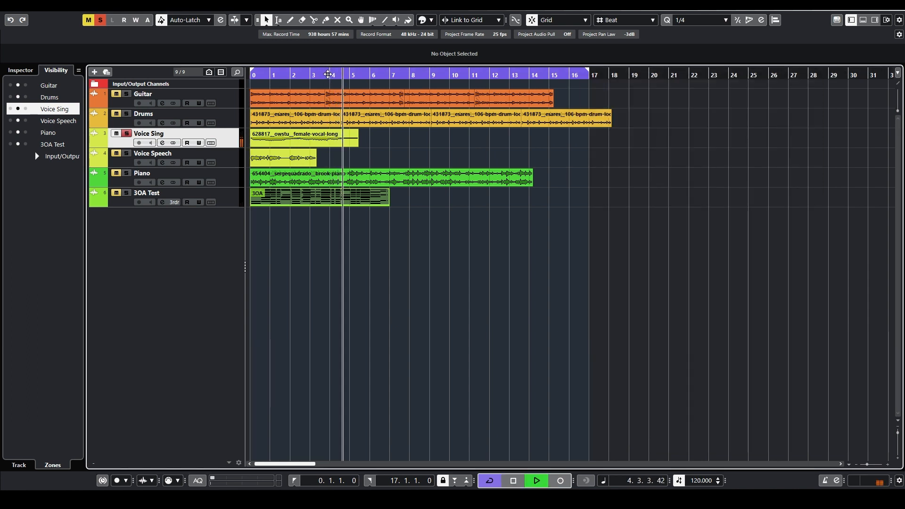
pyautogui.press('space')
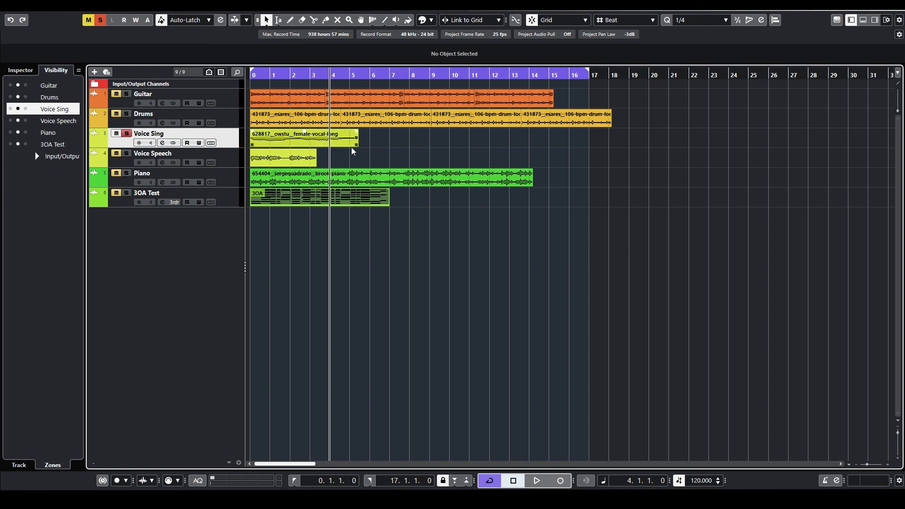
pyautogui.moveTo(357, 145); pyautogui.dragTo(336, 133)
pyautogui.press('space')
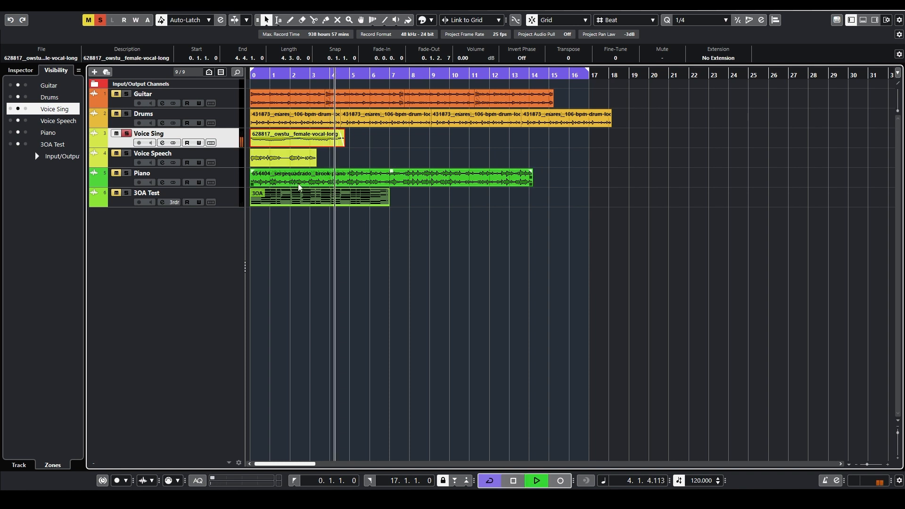
pyautogui.press('space')
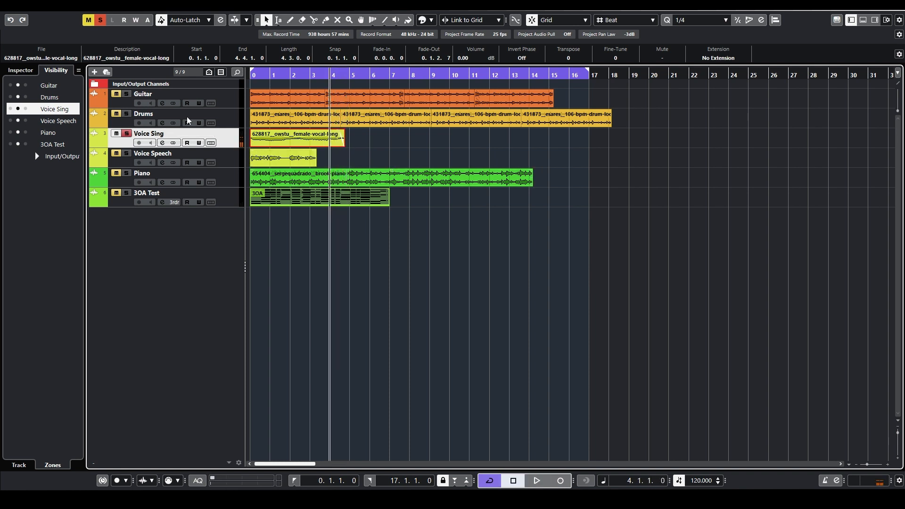
# Move the playhead back to the start and play the trimmed vocal through its reverb.
pyautogui.click(263, 77)
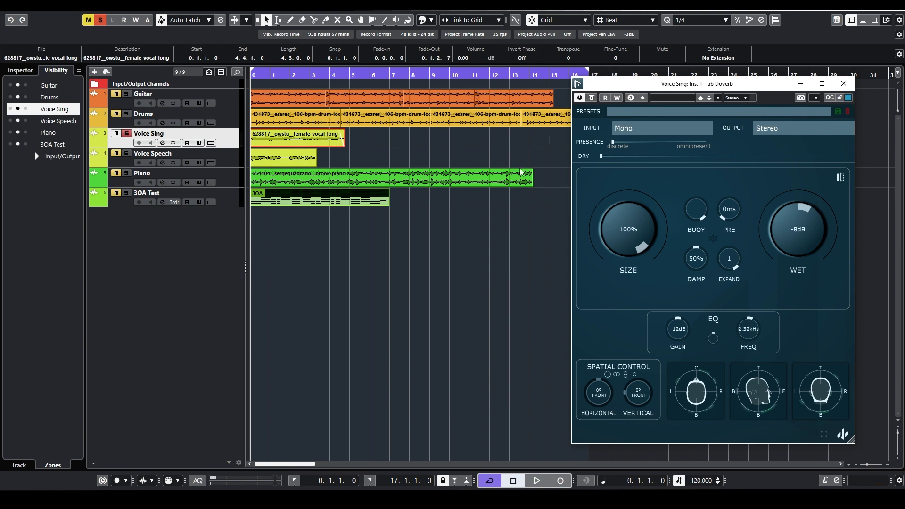
pyautogui.press('space')
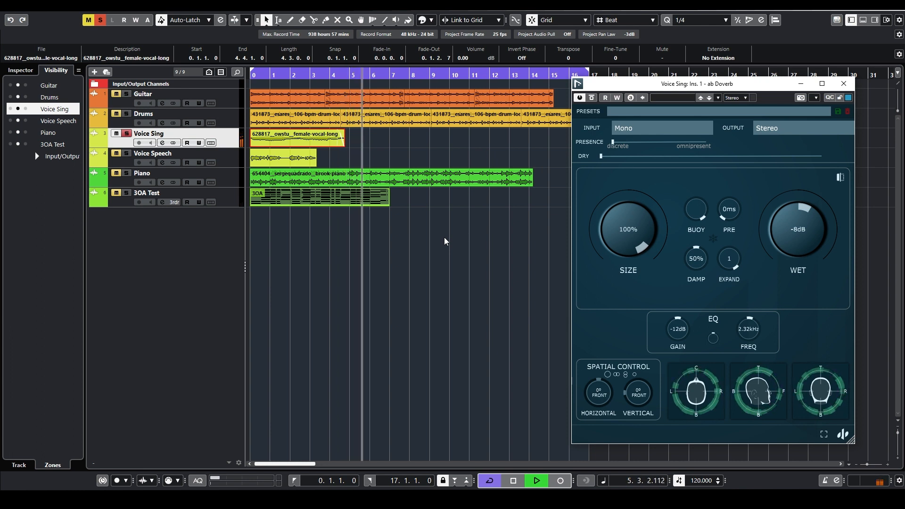
pyautogui.press('space')
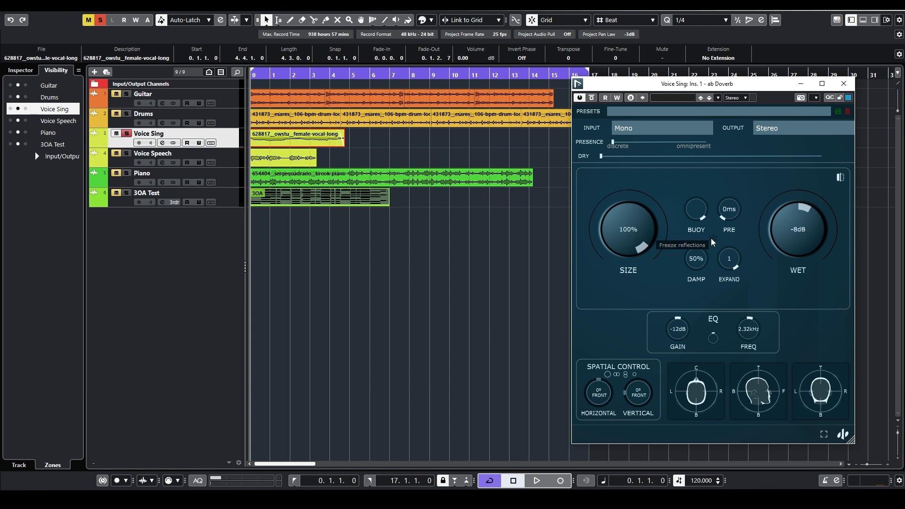
# Play the vocal again with the reverb's reflections frozen, and release the freeze when playback stops.
pyautogui.press('space')
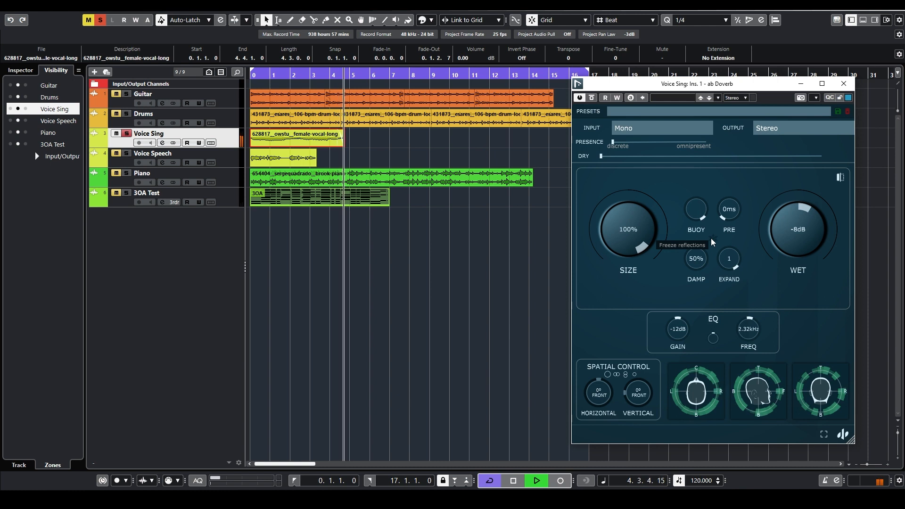
pyautogui.click(711, 240)
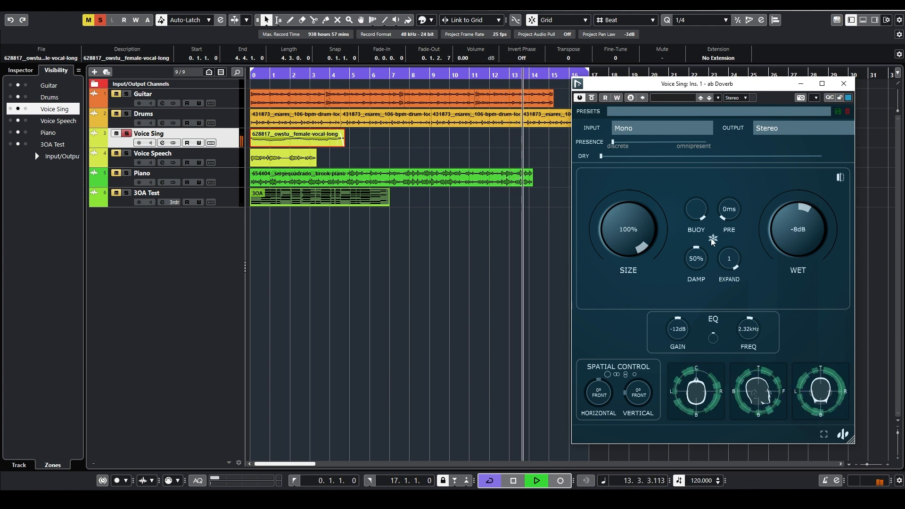
pyautogui.press('space')
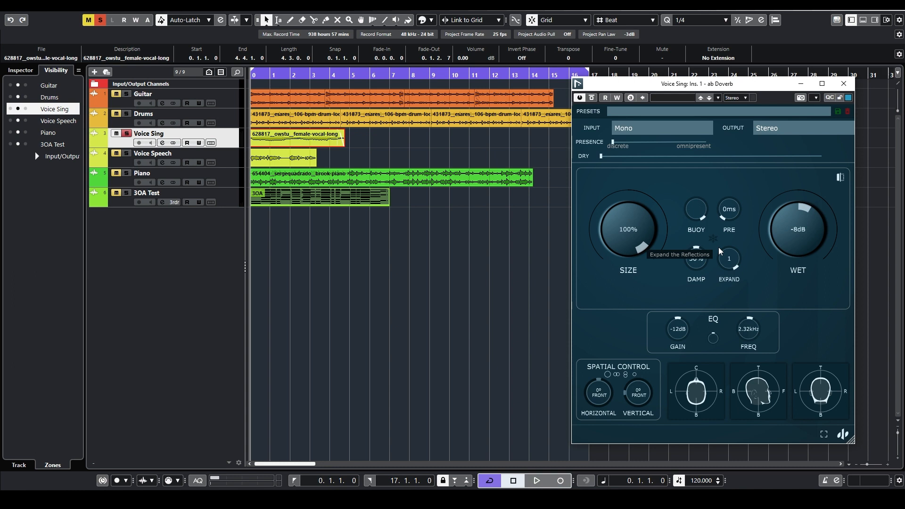
# Solo Voice Speech instead of Voice Sing and move ab Doverb to the Voice Speech channel, discarding the Voice Sing plug-in changes.
pyautogui.keyDown('shift'); pyautogui.click(233, 162); pyautogui.keyUp('shift')
pyautogui.click(127, 134)
pyautogui.click(133, 158)
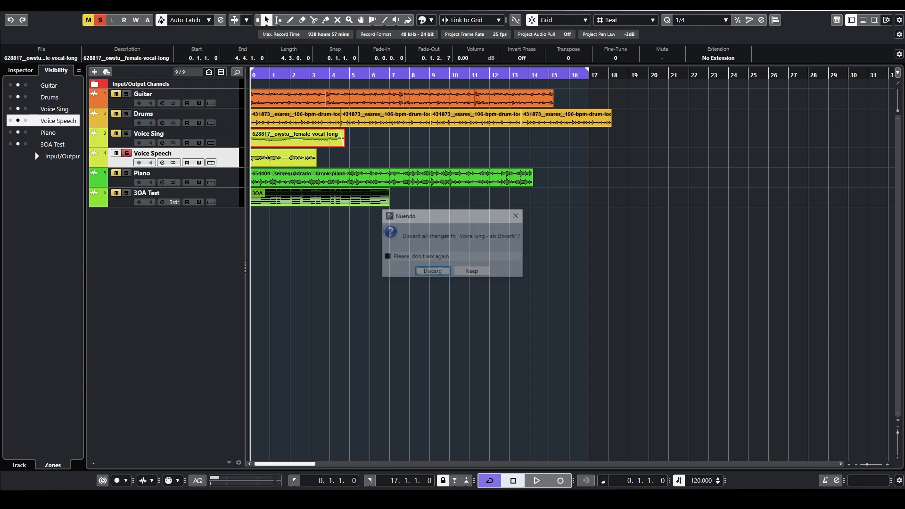
pyautogui.press('Return')
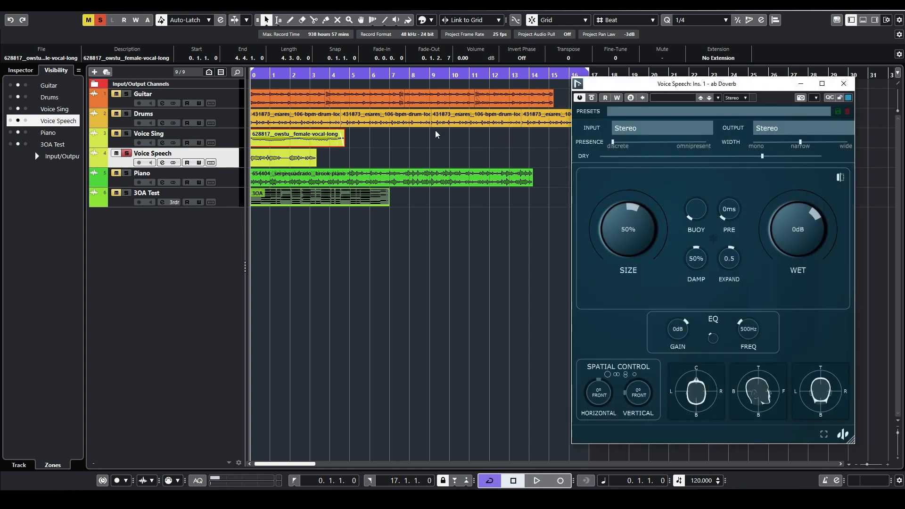
# Play the soloed Voice Speech clip through once and stop at its end.
pyautogui.click(224, 158)
pyautogui.press('space')
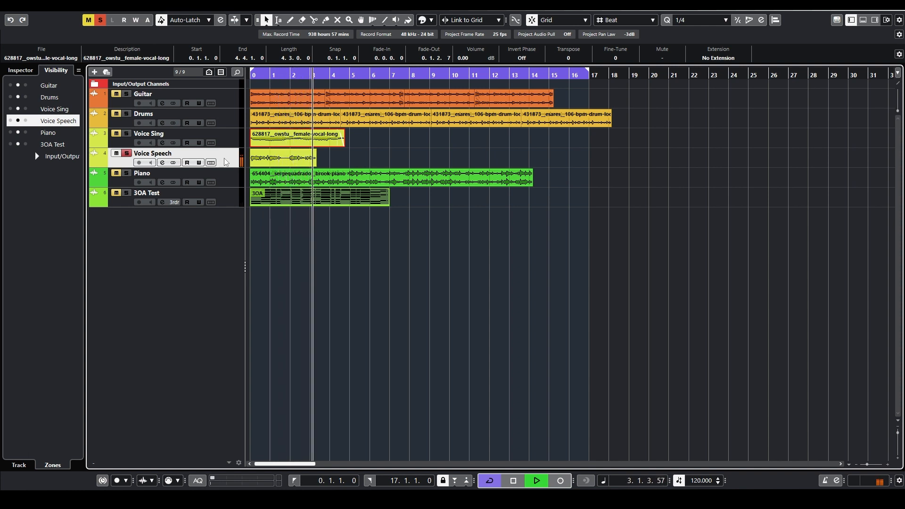
pyautogui.press('space')
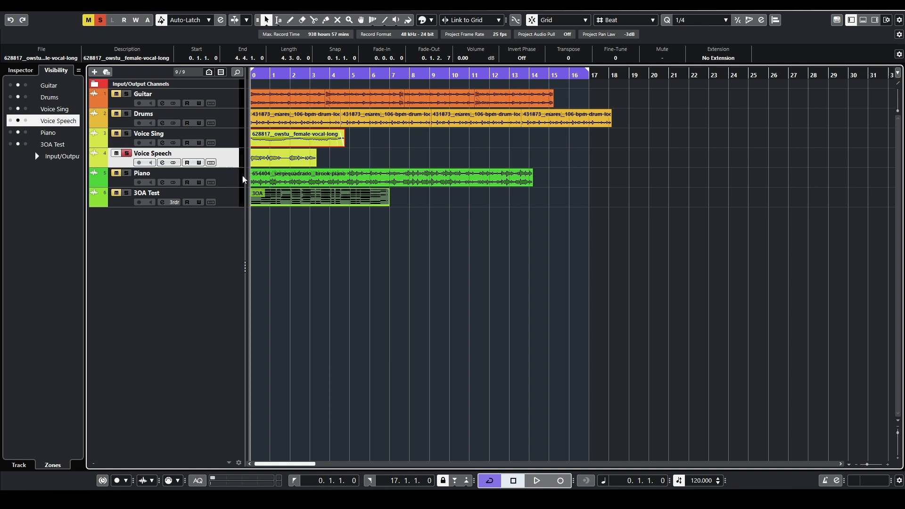
# Bring back the Voice Speech ab Doverb window and set its input format to Mono.
pyautogui.moveTo(297, 499)
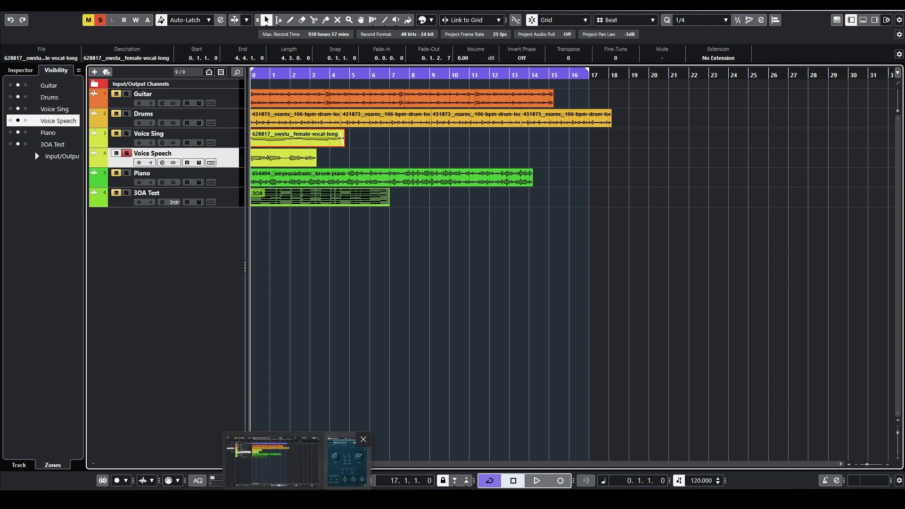
pyautogui.click(347, 459)
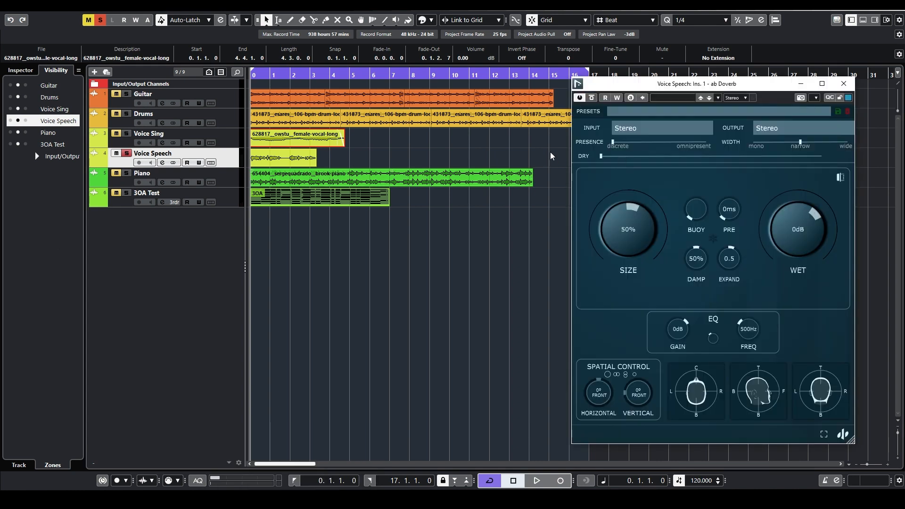
pyautogui.click(623, 129)
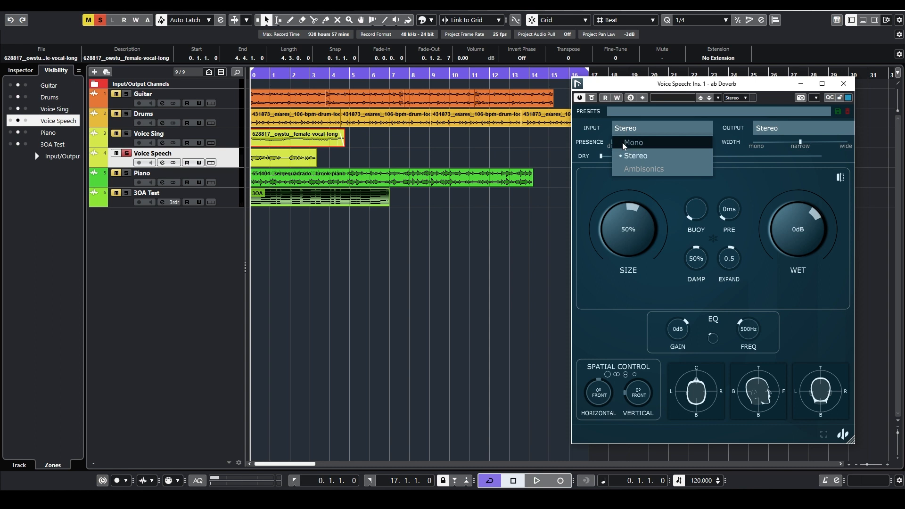
pyautogui.click(622, 142)
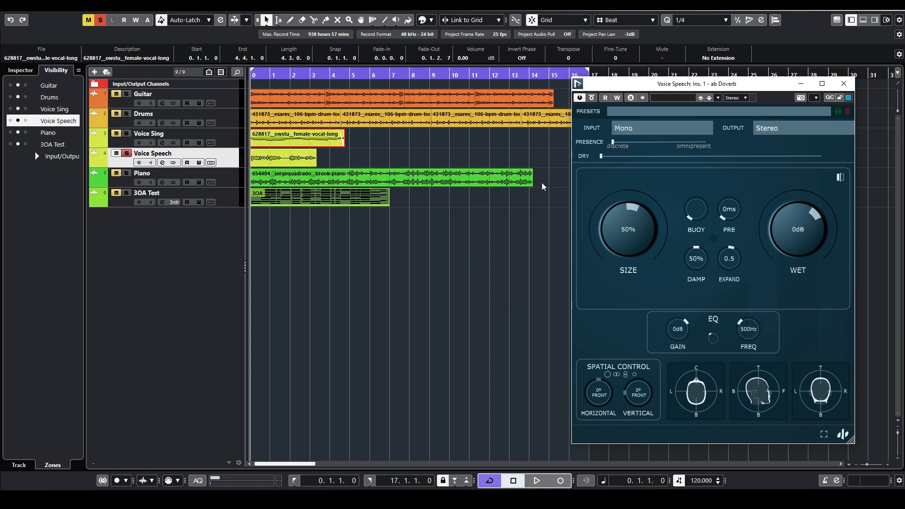
# Play the speech and set the reverb's EQ gain to 5 dB and EQ frequency to 6.07 kHz.
pyautogui.press('space')
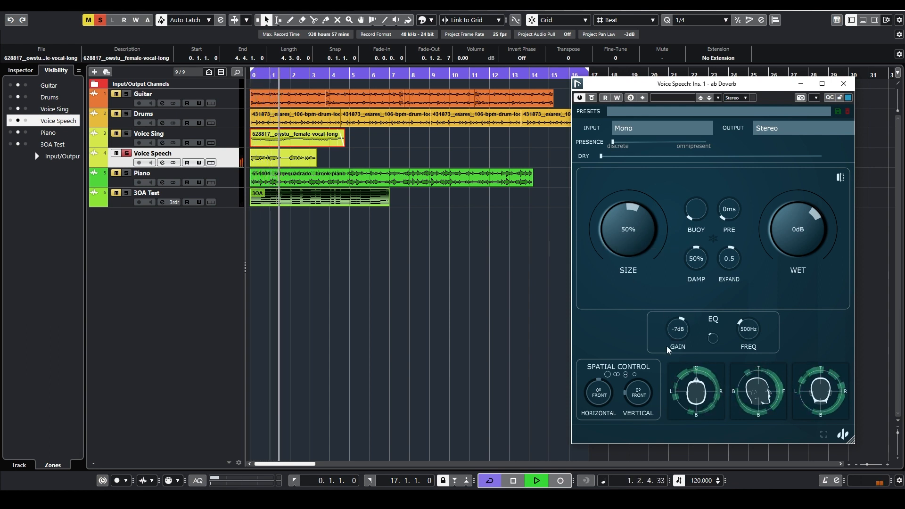
pyautogui.moveTo(742, 330); pyautogui.dragTo(751, 287)
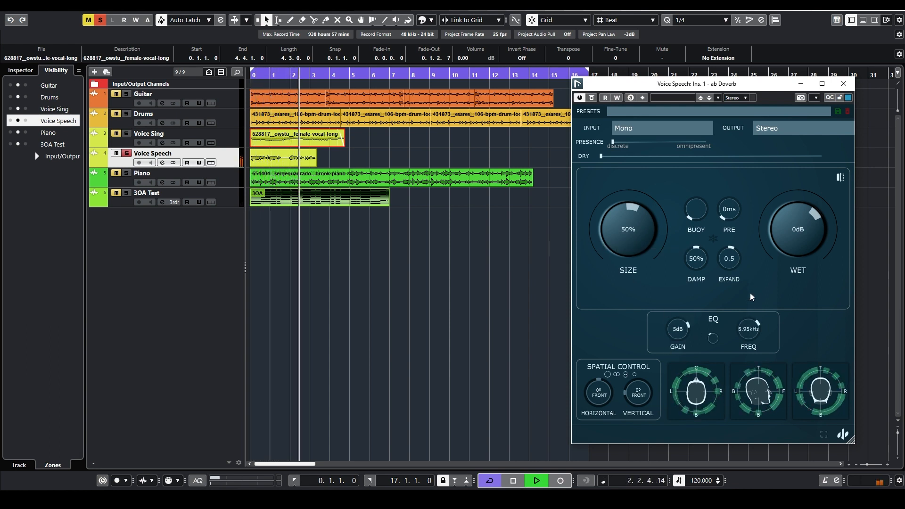
pyautogui.press('space')
pyautogui.press('space')
# Set the speech reverb's Damp to 31%, Expand to 0 and Size to 17%, replaying the clip.
pyautogui.moveTo(696, 258); pyautogui.dragTo(734, 326)
pyautogui.moveTo(629, 243)
pyautogui.mouseDown()
pyautogui.moveTo(621, 264)
pyautogui.moveTo(623, 248)
pyautogui.mouseUp()
pyautogui.press('space')
pyautogui.press('space')
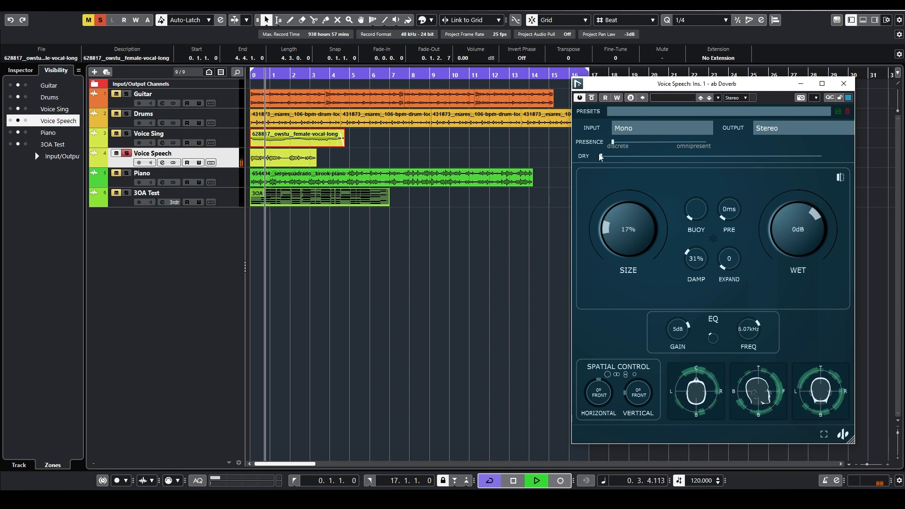
# Restore the speech reverb's default Dry level, lower Wet to -14 dB and replay the clip.
pyautogui.moveTo(785, 248); pyautogui.dragTo(779, 278)
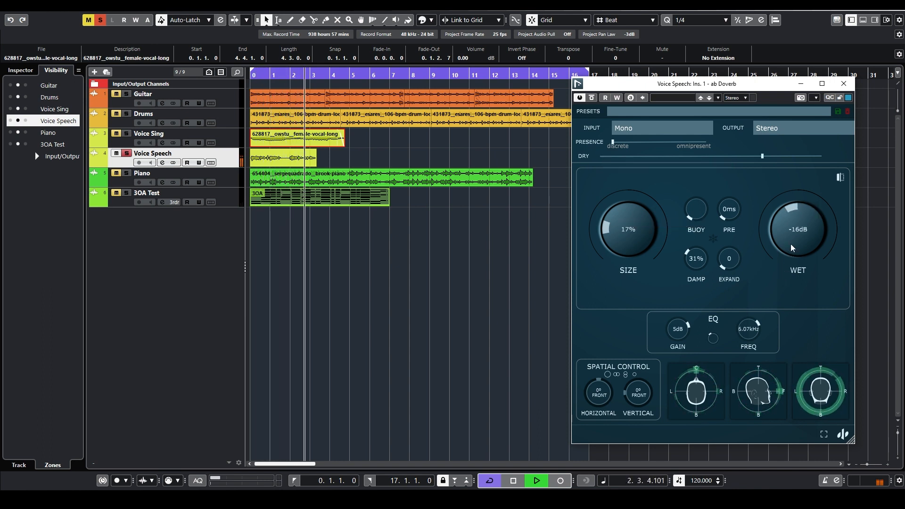
pyautogui.press('space')
pyautogui.press('space')
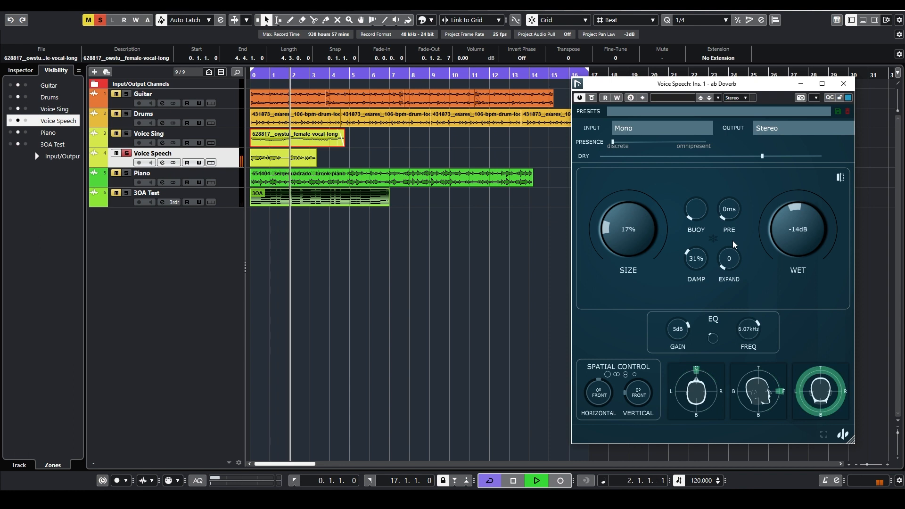
# Reduce the speech reverb's Size to 9% and replay the clip to check it.
pyautogui.moveTo(633, 245); pyautogui.dragTo(633, 256)
pyautogui.press('space')
pyautogui.press('space')
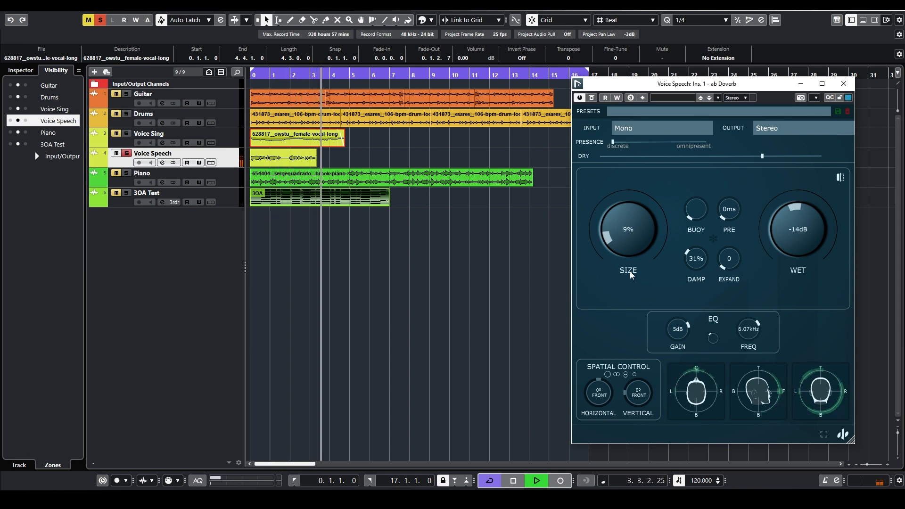
pyautogui.press('space')
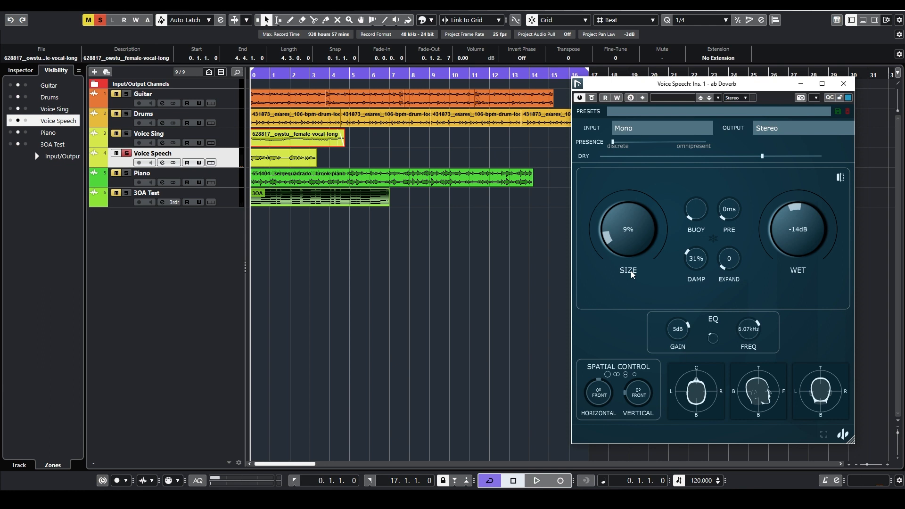
# Replay the Voice Speech clip from the start to evaluate the small-room reverb on the voice.
pyautogui.click(261, 163)
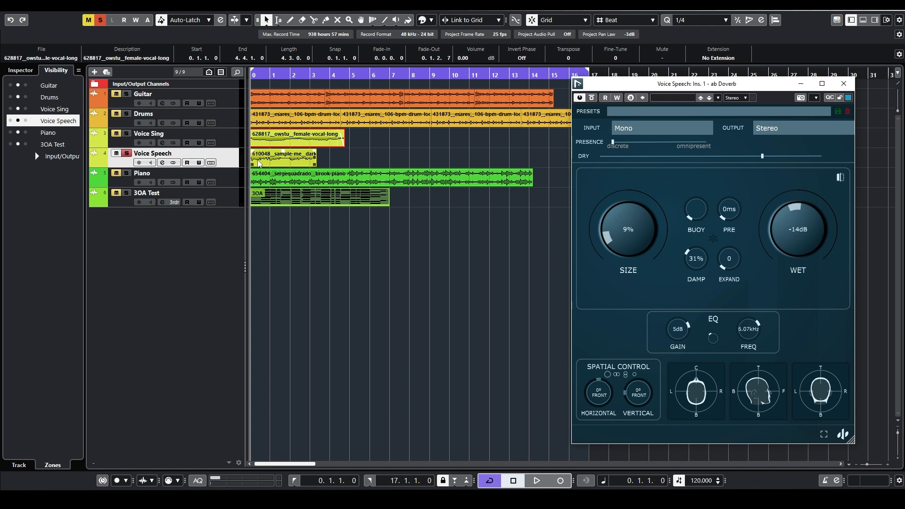
pyautogui.press('space')
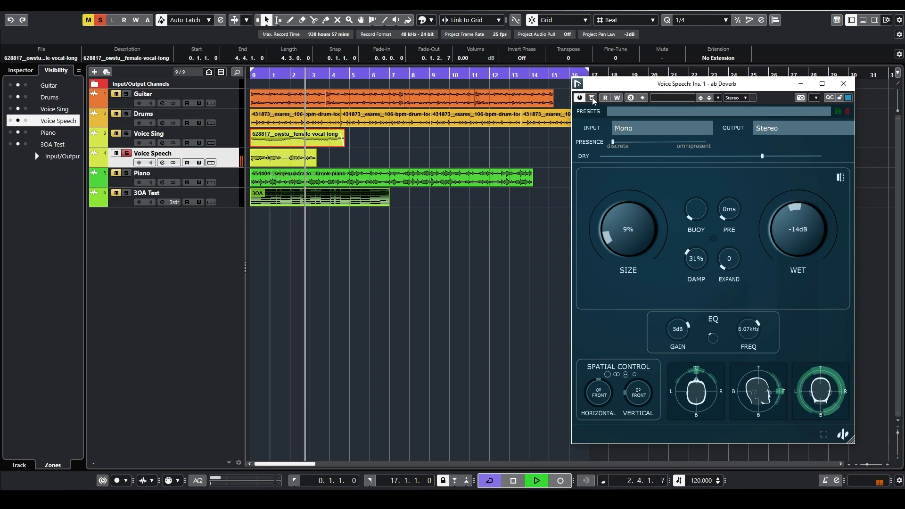
pyautogui.press('space')
pyautogui.press('space')
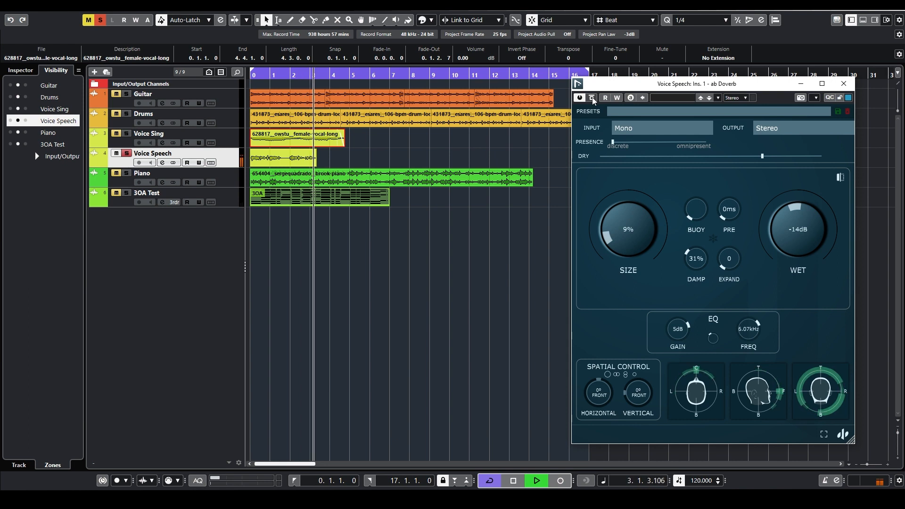
# Restart the Voice Speech clip twice more to judge the 9% Size reverb, and stop playback.
pyautogui.press('space')
pyautogui.press('space')
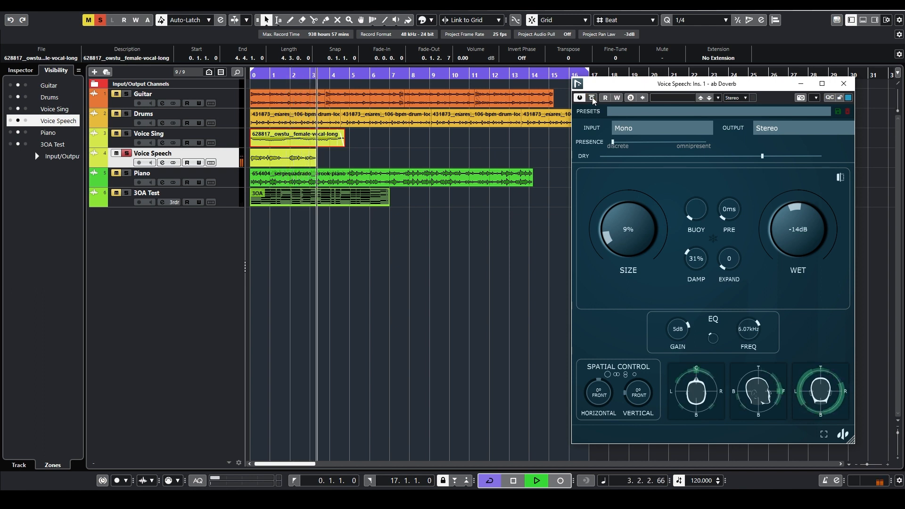
pyautogui.press('space')
pyautogui.press('space')
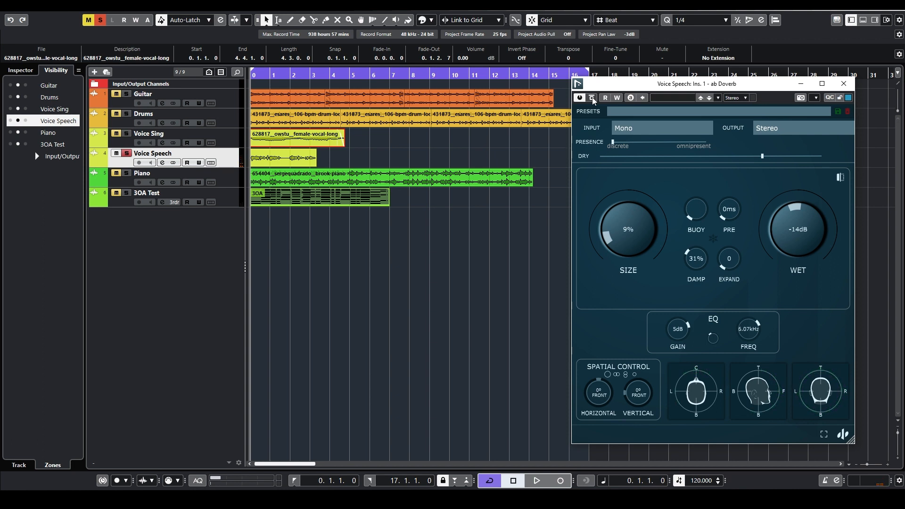
# Audition the In a Box, Short Fill and Claustrophobic presets on the Voice Speech clip during playback.
pyautogui.click(615, 109)
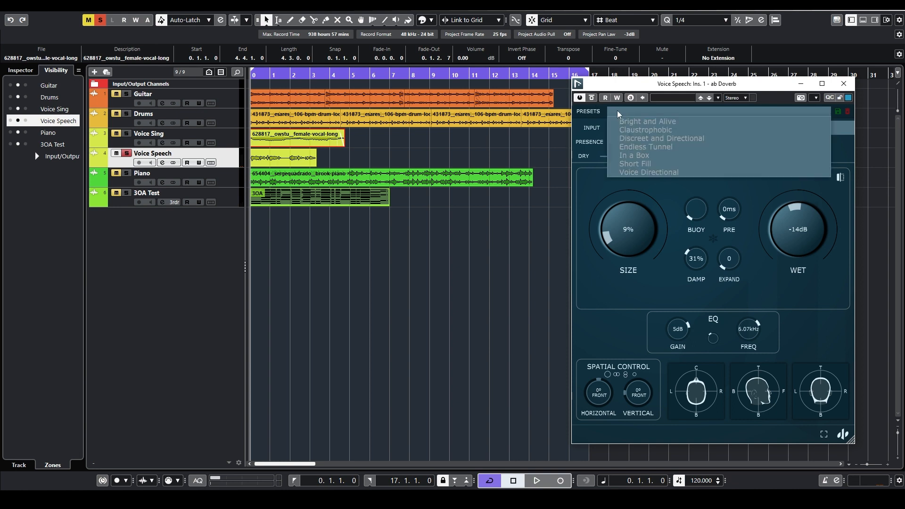
pyautogui.click(630, 157)
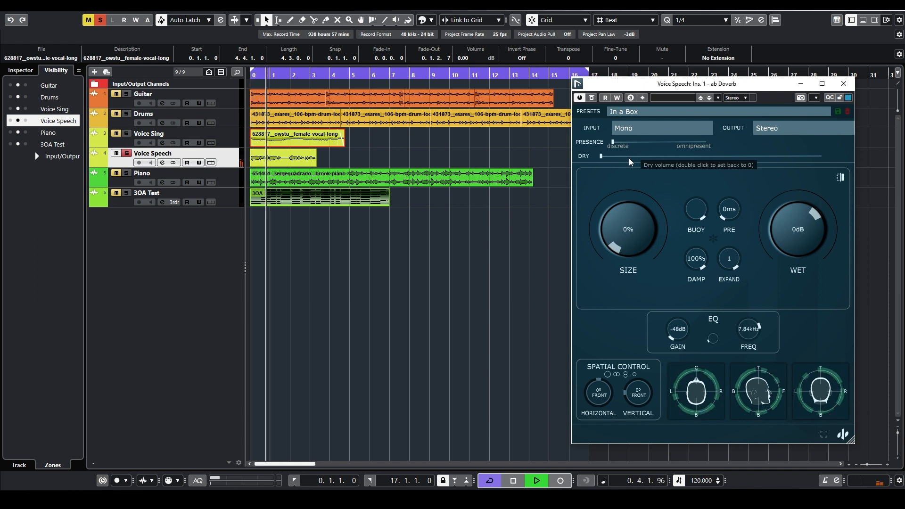
pyautogui.click(634, 111)
pyautogui.click(634, 159)
pyautogui.click(628, 112)
pyautogui.click(630, 157)
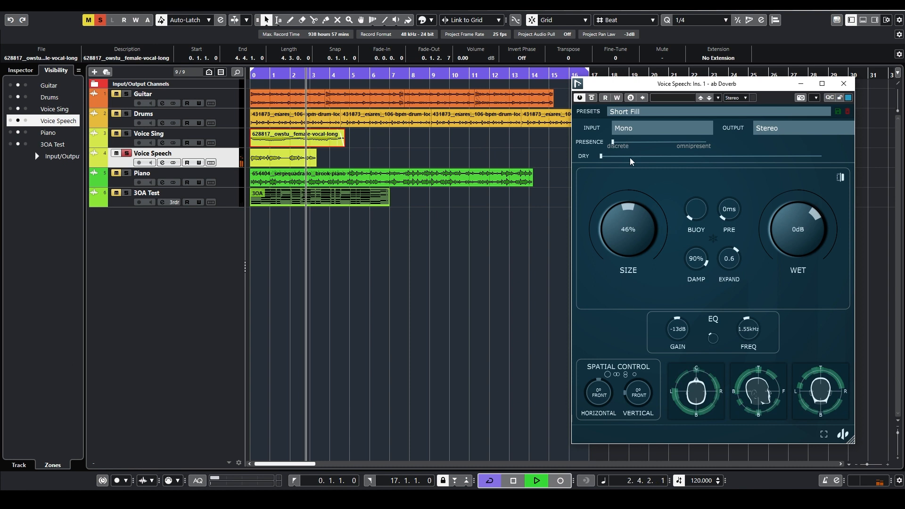
pyautogui.press('space')
pyautogui.press('space')
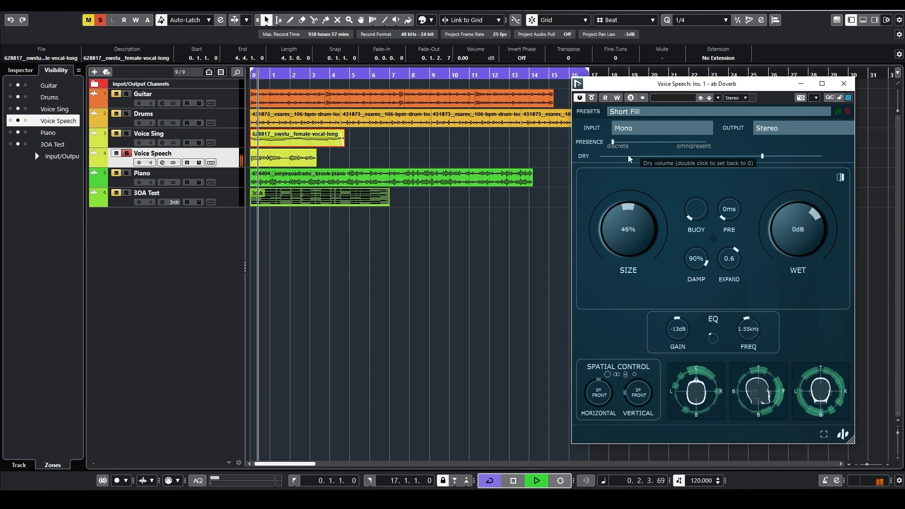
pyautogui.click(626, 110)
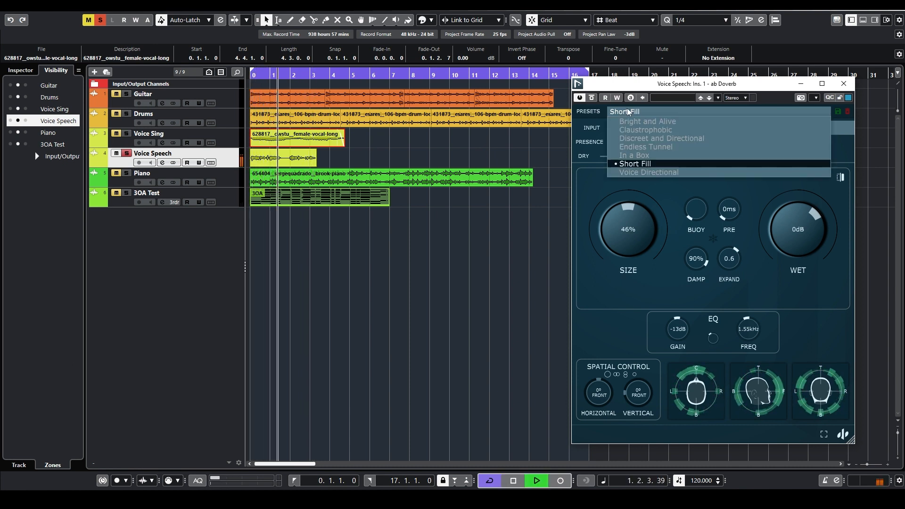
pyautogui.click(620, 129)
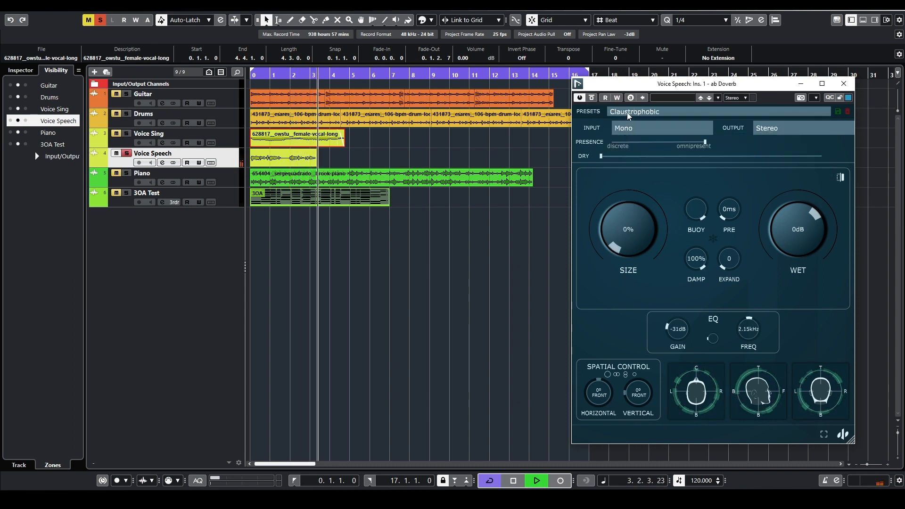
# Load the Discreet and Directional preset for the speech, lower Wet to -21 dB and stop playback.
pyautogui.click(627, 112)
pyautogui.click(622, 136)
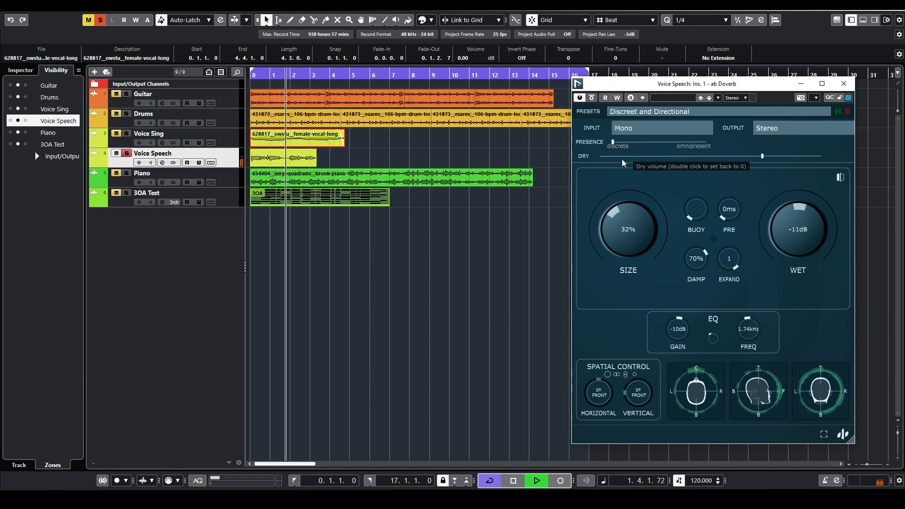
pyautogui.moveTo(791, 245); pyautogui.dragTo(789, 260)
pyautogui.press('space')
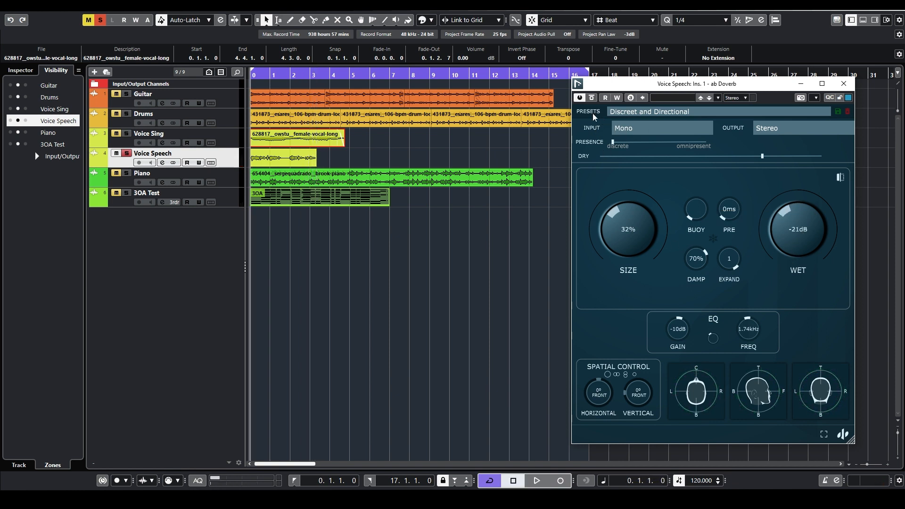
# Move the solo from Voice Speech to the Piano track, select it and play from the start.
pyautogui.click(127, 154)
pyautogui.click(126, 173)
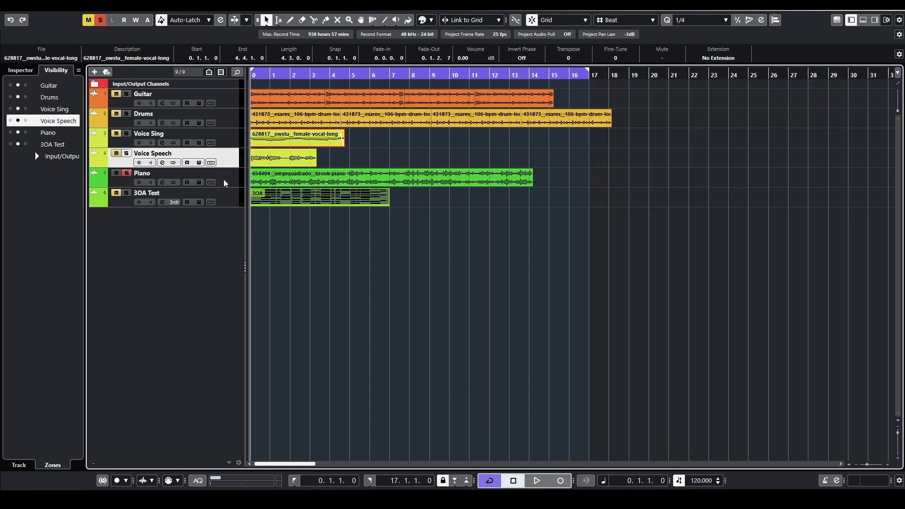
pyautogui.click(224, 181)
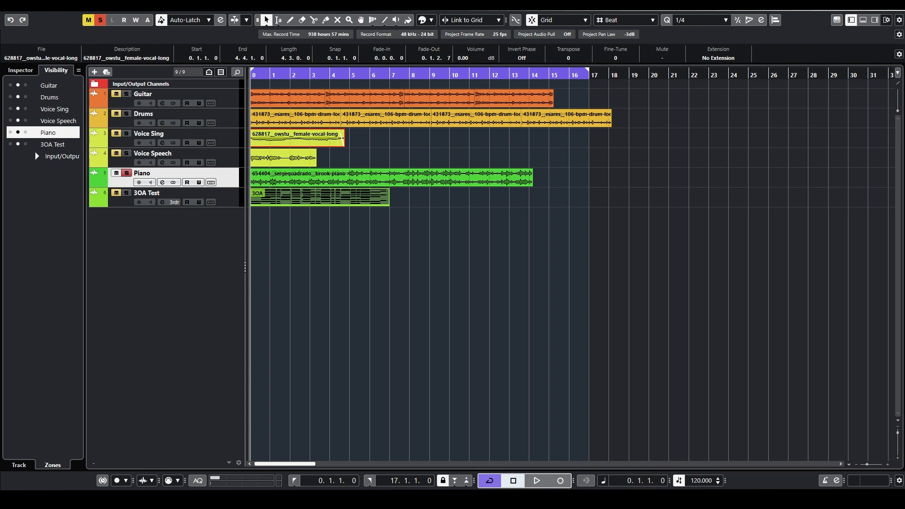
pyautogui.press('Return')
pyautogui.press('space')
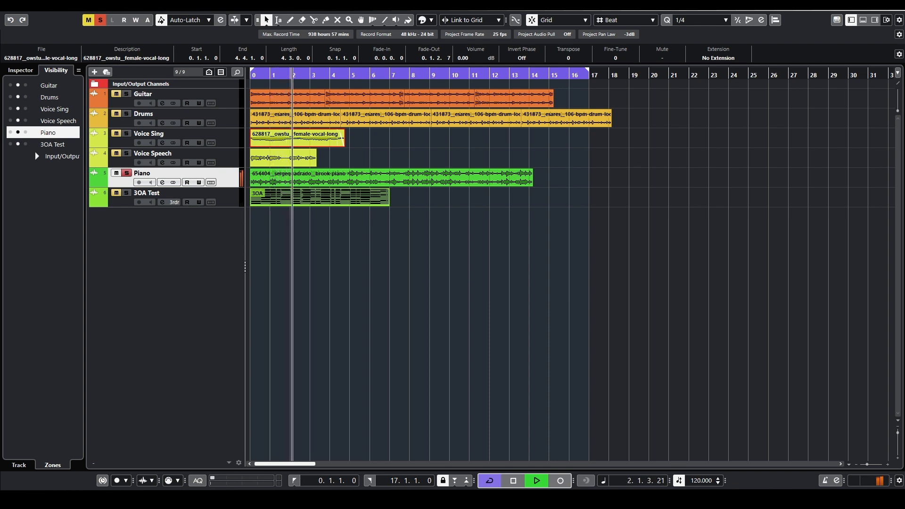
# Set the piano clip's volume to -6 dB and stop playback.
pyautogui.click(262, 175)
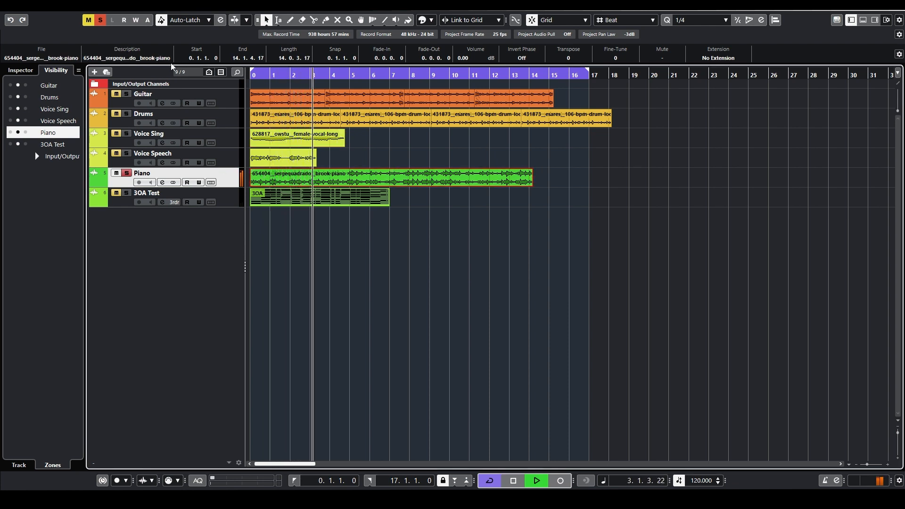
pyautogui.click(471, 58)
pyautogui.write('-6')
pyautogui.press('Return')
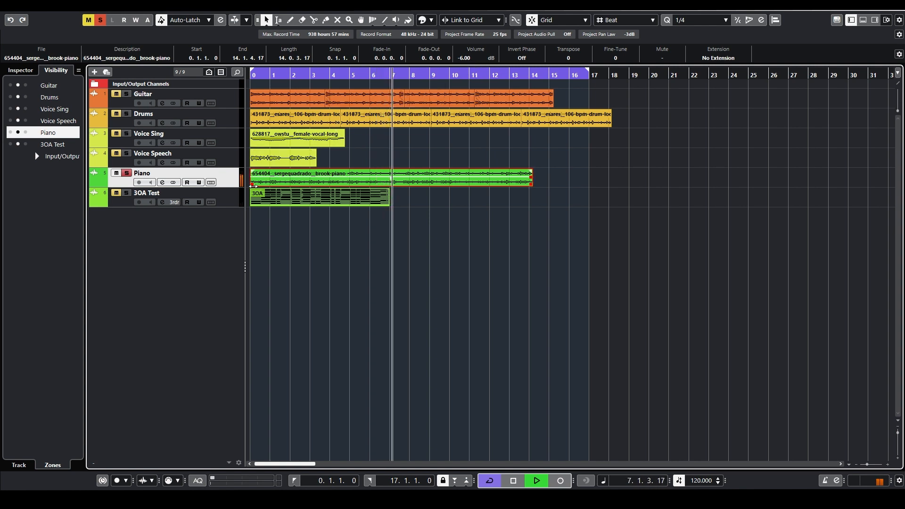
pyautogui.press('space')
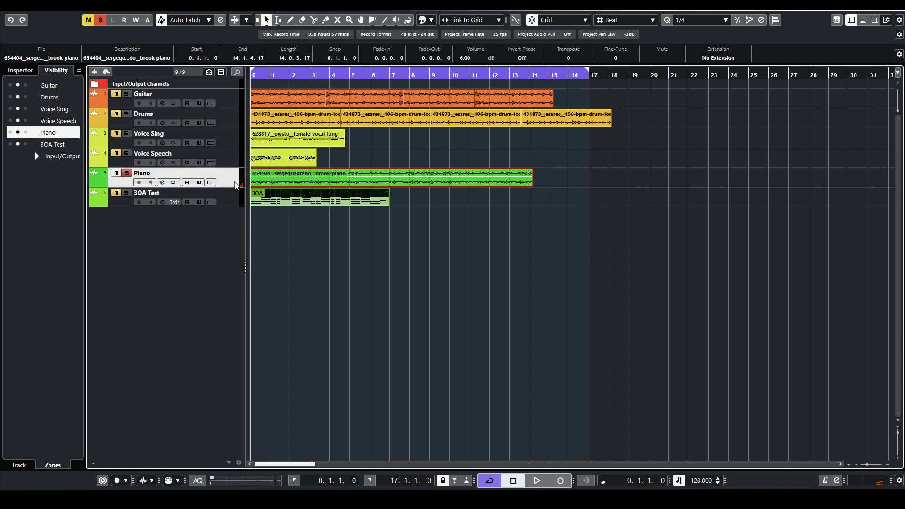
# Insert ab Doverb in the Piano channel's first insert slot and return to the project window.
pyautogui.press('F3')
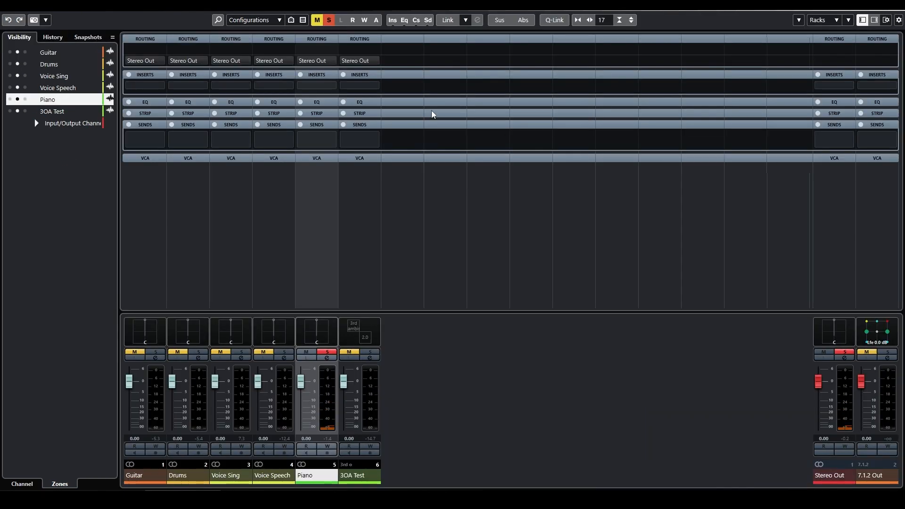
pyautogui.click(319, 87)
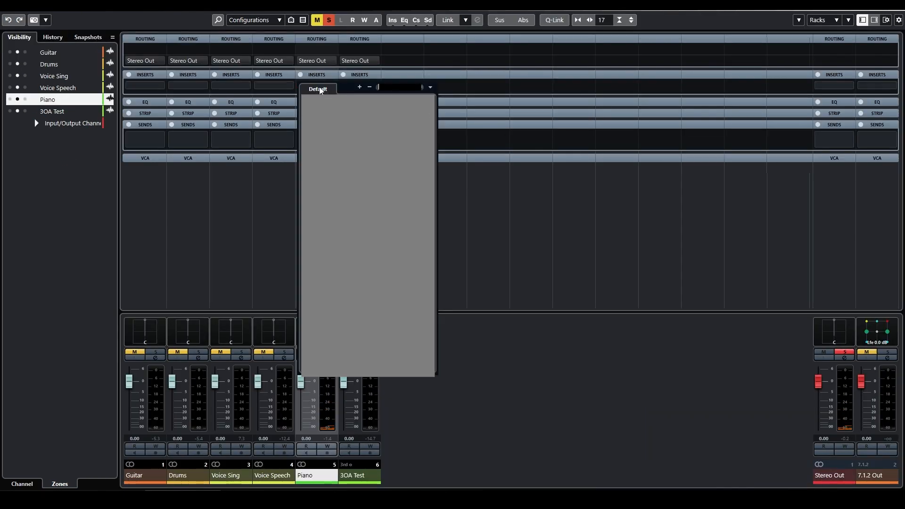
pyautogui.write('dover')
pyautogui.press('Return')
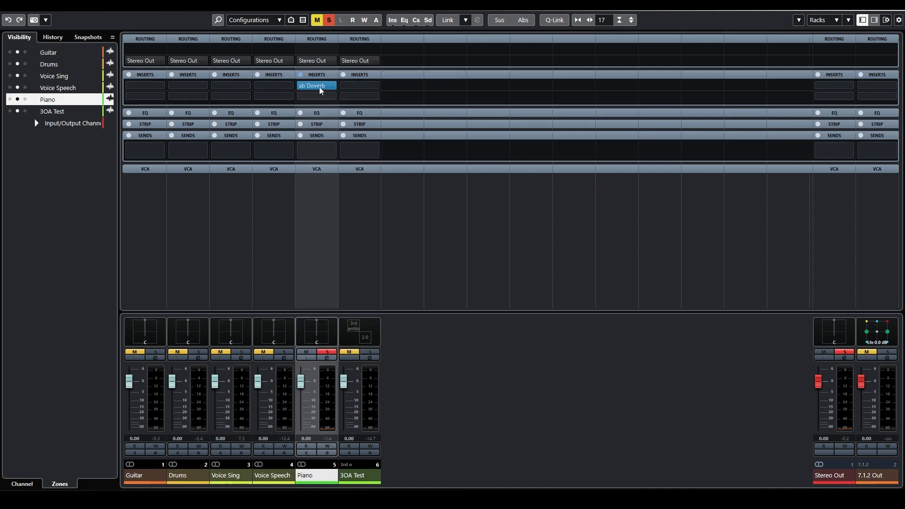
pyautogui.press('F3')
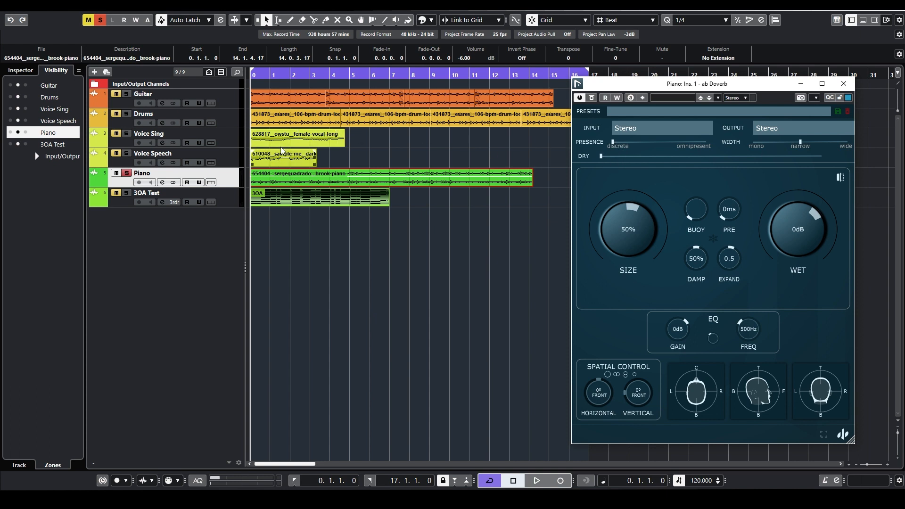
# Play the piano clip and set its reverb's Size to 66% and Expand to 1.
pyautogui.press('space')
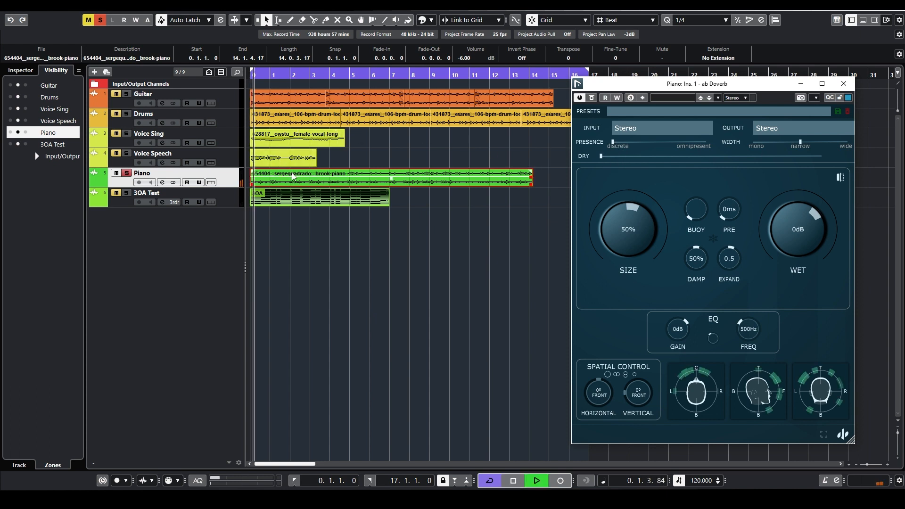
pyautogui.moveTo(603, 250); pyautogui.dragTo(609, 225)
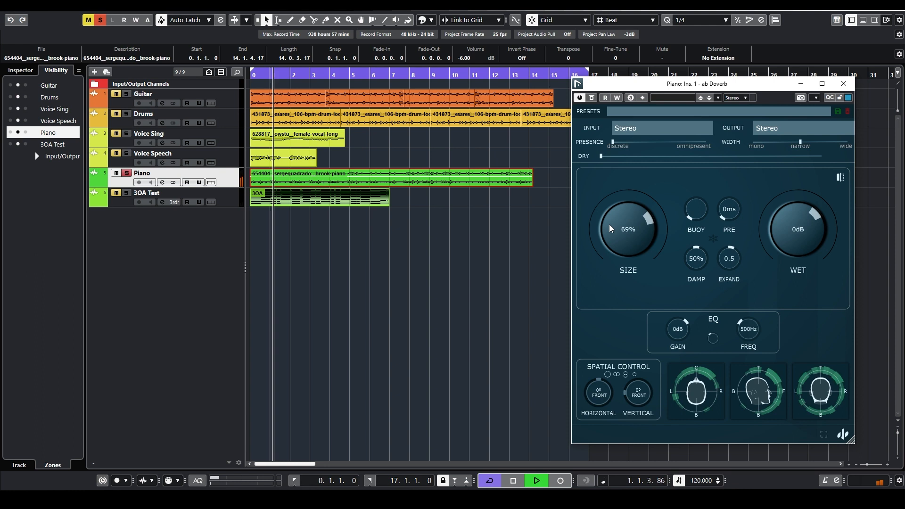
pyautogui.moveTo(728, 258); pyautogui.dragTo(738, 225)
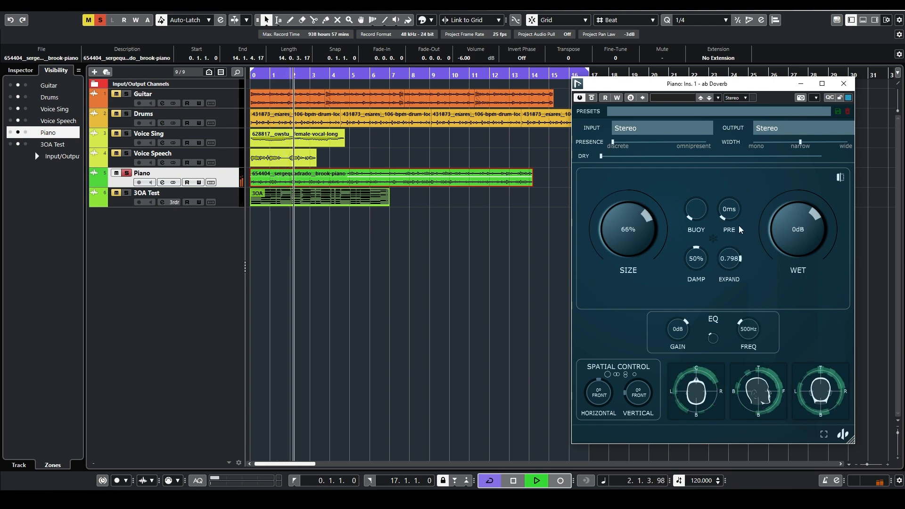
# Try the piano reverb's EQ at -14 dB and 100 Hz, then at 2 dB and 4.22 kHz.
pyautogui.moveTo(683, 331); pyautogui.dragTo(678, 360)
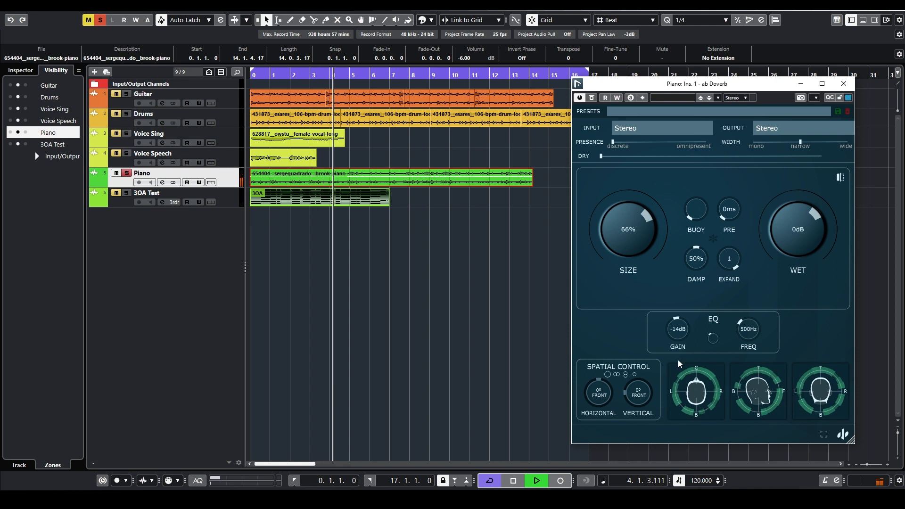
pyautogui.moveTo(750, 333); pyautogui.dragTo(742, 349)
pyautogui.moveTo(680, 332); pyautogui.dragTo(679, 342)
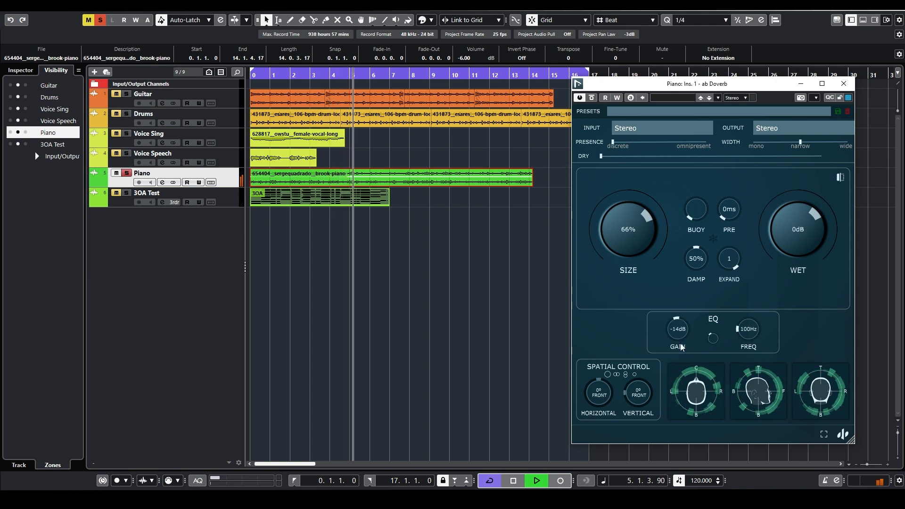
pyautogui.moveTo(746, 332); pyautogui.dragTo(755, 298)
pyautogui.moveTo(678, 329); pyautogui.dragTo(691, 308)
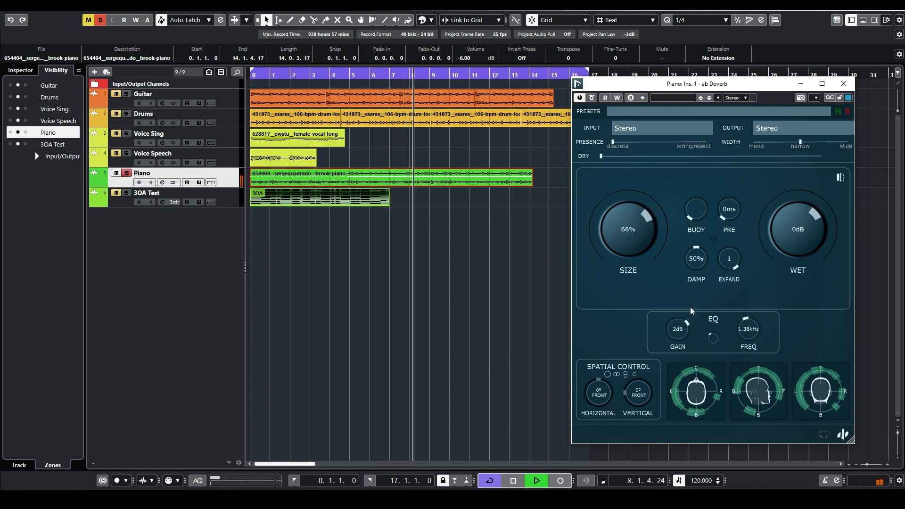
pyautogui.moveTo(747, 331)
pyautogui.mouseDown()
pyautogui.moveTo(744, 303)
pyautogui.moveTo(752, 345)
pyautogui.mouseUp()
# Lower the piano reverb's Damp to 28% and replay the clip from the start.
pyautogui.moveTo(696, 259); pyautogui.dragTo(669, 262)
pyautogui.press('space')
pyautogui.press('space')
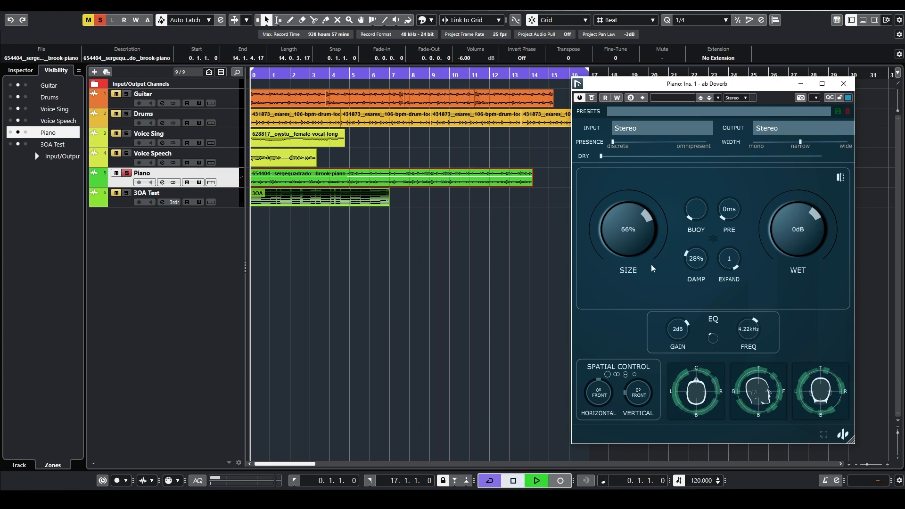
# Set the piano reverb's EQ Gain to -19 dB and Freq to 131 Hz.
pyautogui.moveTo(674, 335); pyautogui.dragTo(665, 361)
pyautogui.moveTo(747, 329); pyautogui.dragTo(731, 383)
pyautogui.moveTo(677, 337); pyautogui.dragTo(678, 346)
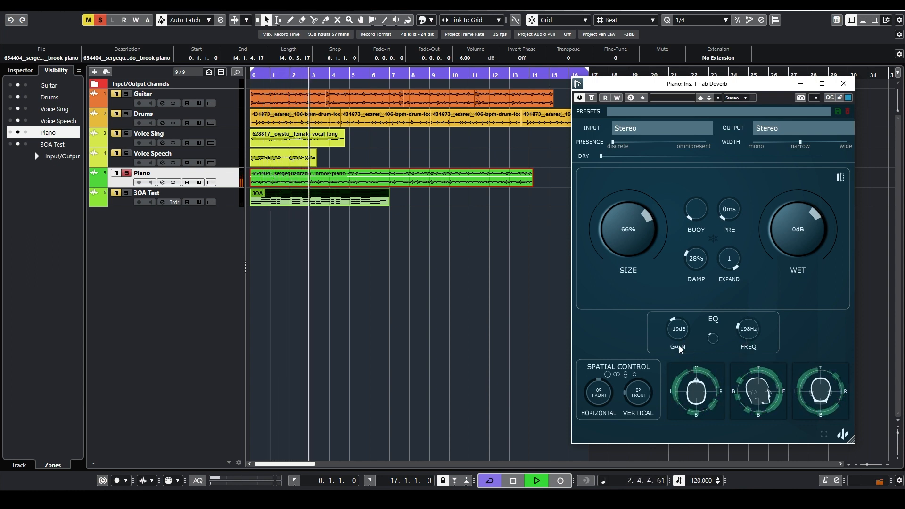
pyautogui.moveTo(746, 335); pyautogui.dragTo(743, 340)
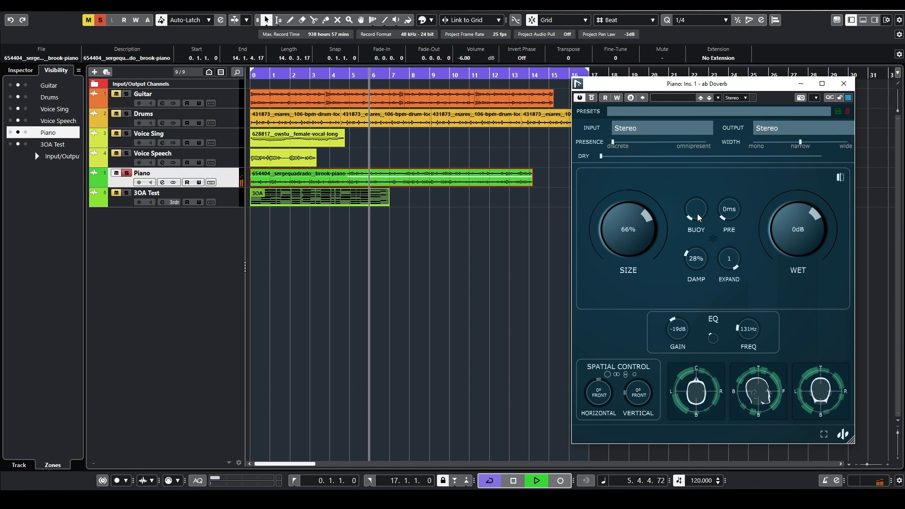
# Raise the piano reverb's Damp to 91%, replaying the clip from the start.
pyautogui.moveTo(696, 214)
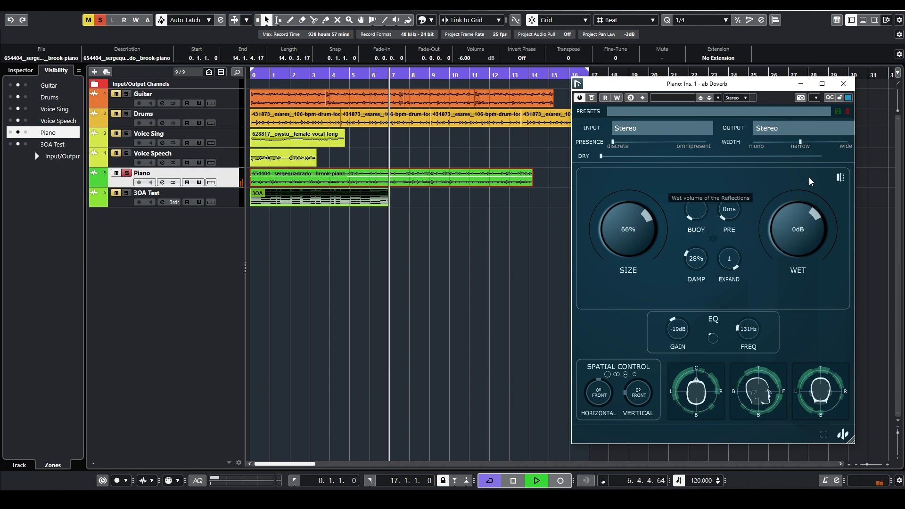
pyautogui.moveTo(705, 261); pyautogui.dragTo(709, 210)
pyautogui.press('space')
pyautogui.press('space')
pyautogui.moveTo(702, 260); pyautogui.dragTo(704, 241)
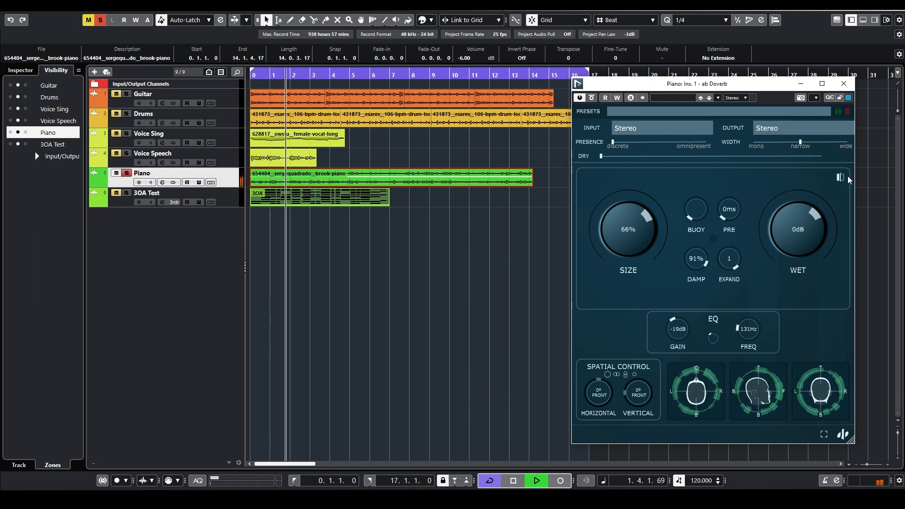
# Bring in the piano's Dry signal at its default level and lower Wet to -8 dB.
pyautogui.click(812, 156)
pyautogui.moveTo(812, 156); pyautogui.dragTo(761, 157)
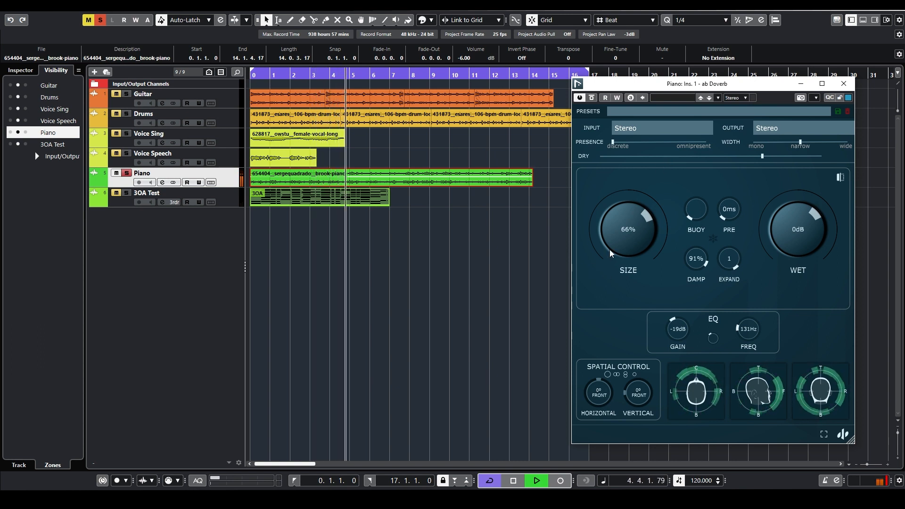
pyautogui.moveTo(782, 256)
pyautogui.mouseDown()
pyautogui.moveTo(777, 276)
pyautogui.moveTo(789, 250)
pyautogui.mouseUp()
# Enlarge the piano reverb's Size to 96% and reduce Wet to -14 dB while the clip plays.
pyautogui.moveTo(648, 244); pyautogui.dragTo(647, 216)
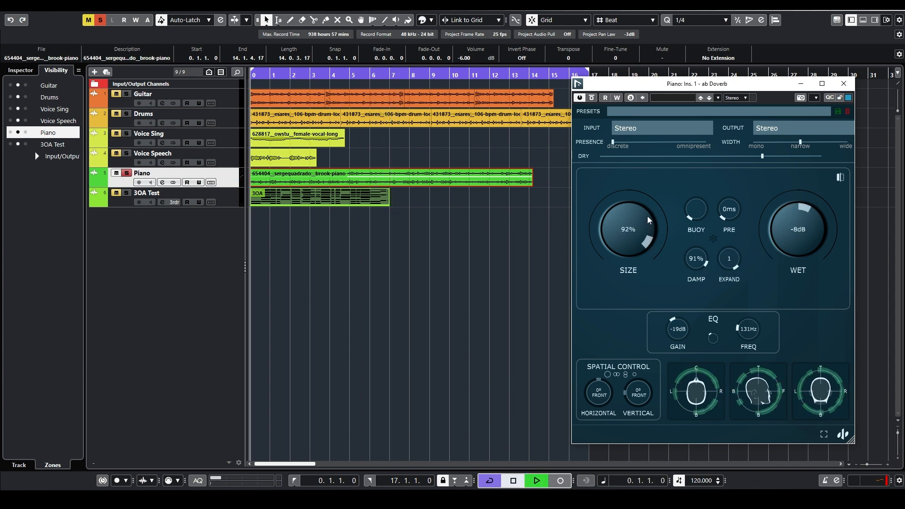
pyautogui.moveTo(799, 241); pyautogui.dragTo(797, 262)
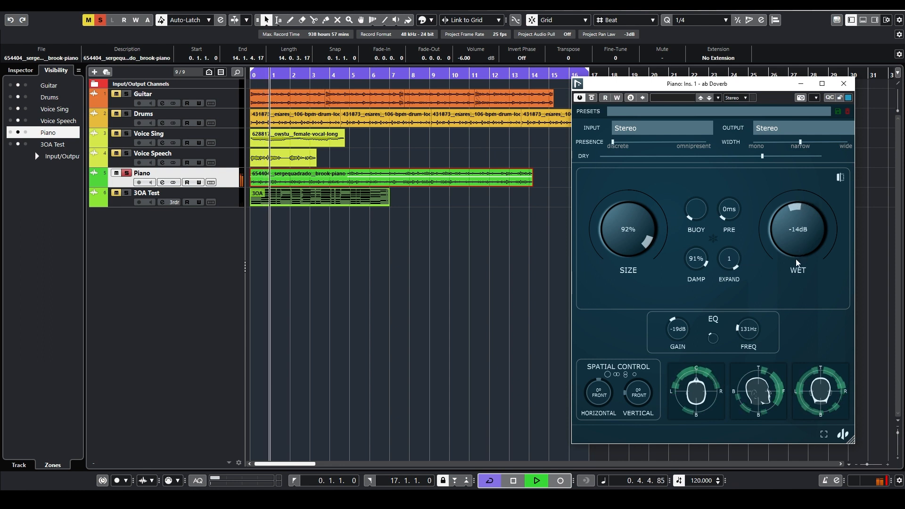
pyautogui.moveTo(643, 247); pyautogui.dragTo(632, 241)
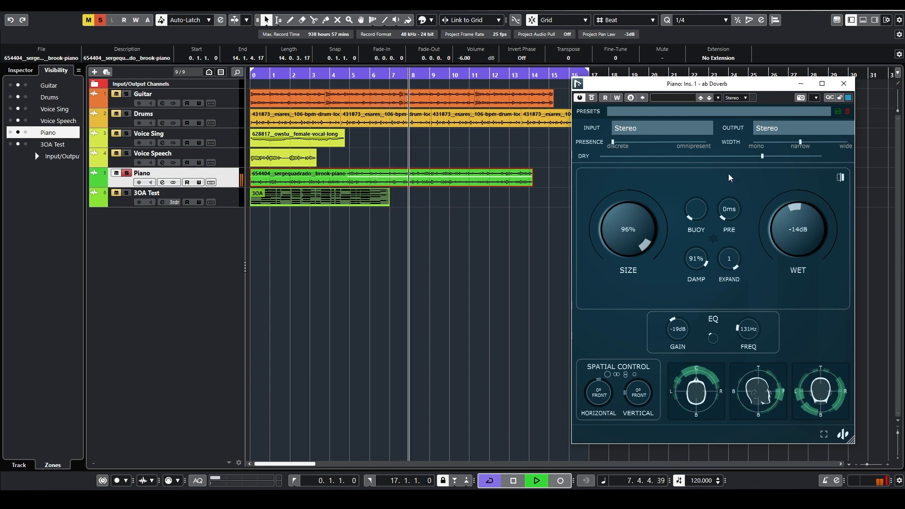
# Raise the piano reverb's Wet to -10 dB and lower Dry slightly, restarting playback.
pyautogui.moveTo(782, 241); pyautogui.dragTo(784, 234)
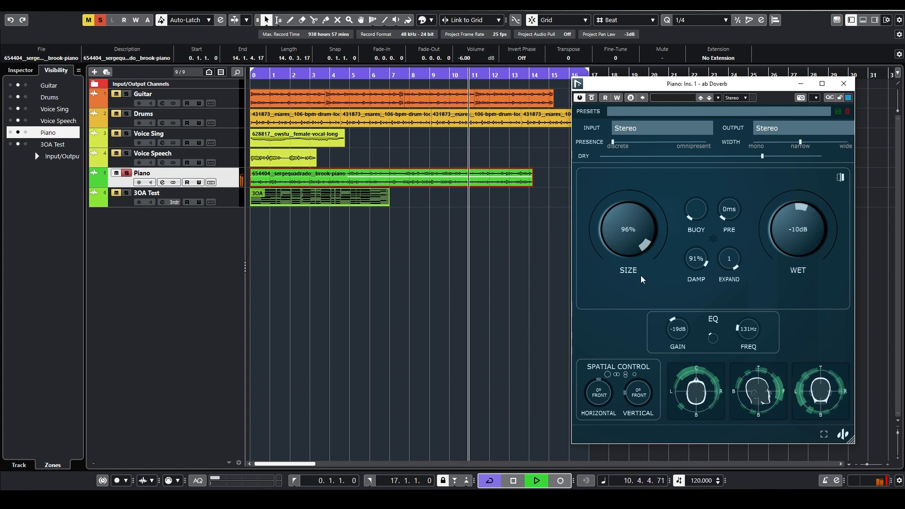
pyautogui.moveTo(692, 155); pyautogui.dragTo(753, 161)
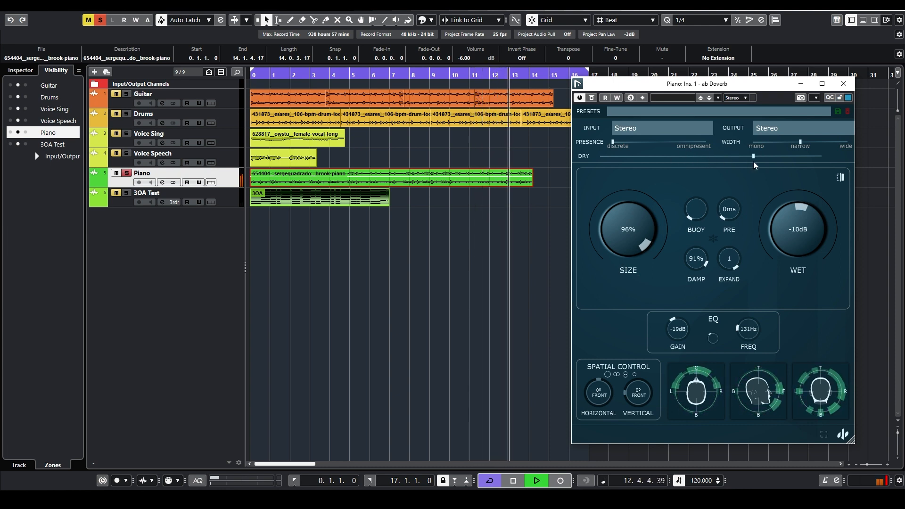
pyautogui.press('space')
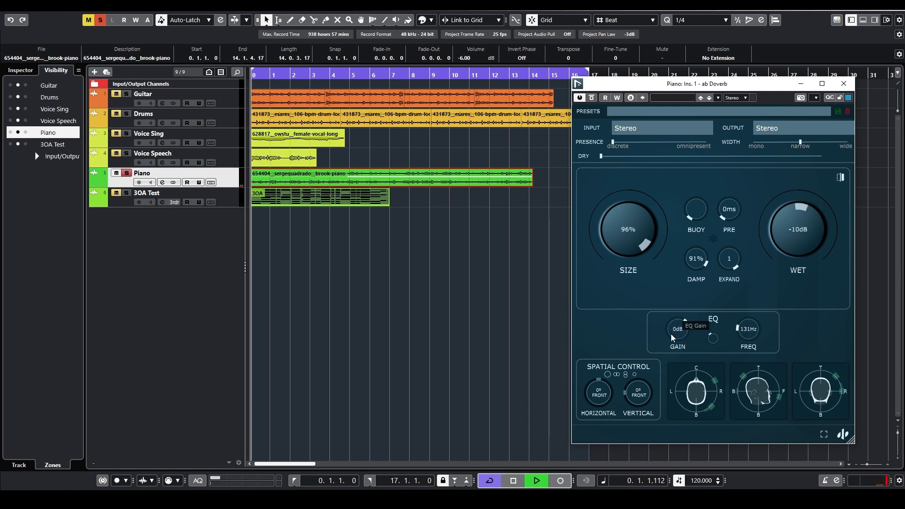
# Try boosting the piano reverb's EQ by 10 dB around 539 Hz, ending with Gain at 0 dB and Freq at 1.26 kHz.
pyautogui.moveTo(739, 330); pyautogui.dragTo(753, 310)
pyautogui.moveTo(676, 333); pyautogui.dragTo(679, 326)
pyautogui.moveTo(737, 332)
pyautogui.mouseDown()
pyautogui.moveTo(736, 349)
pyautogui.moveTo(742, 343)
pyautogui.mouseUp()
pyautogui.moveTo(679, 337); pyautogui.dragTo(677, 329)
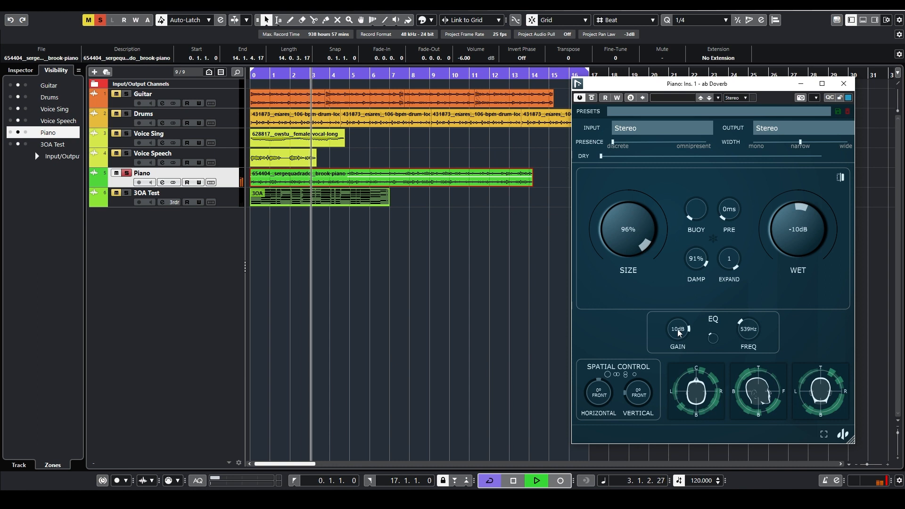
pyautogui.moveTo(750, 341)
pyautogui.mouseDown()
pyautogui.moveTo(747, 355)
pyautogui.moveTo(755, 329)
pyautogui.mouseUp()
pyautogui.moveTo(678, 332); pyautogui.dragTo(675, 345)
pyautogui.moveTo(751, 340); pyautogui.dragTo(752, 334)
# Set the piano reverb's Damp to 100%, EQ Gain to 2 dB and Freq to 724 Hz, and restart the clip.
pyautogui.moveTo(703, 262); pyautogui.dragTo(703, 255)
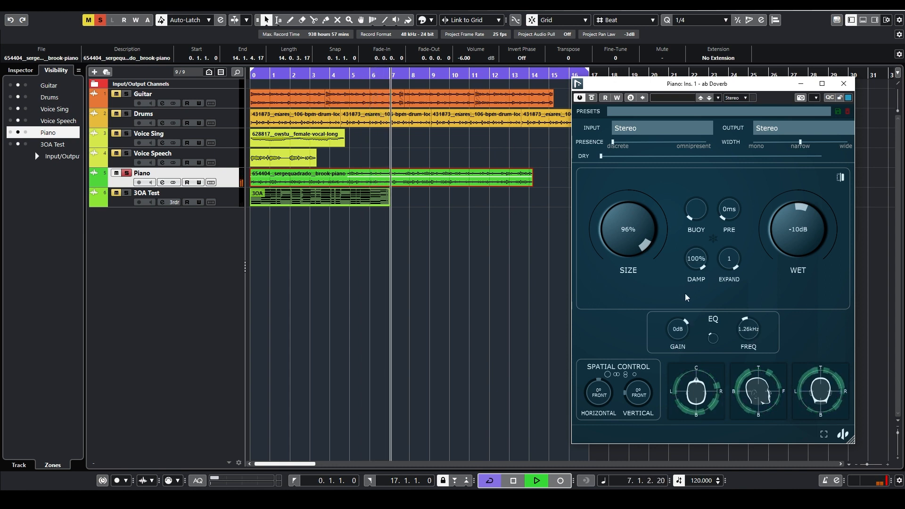
pyautogui.moveTo(679, 328); pyautogui.dragTo(681, 319)
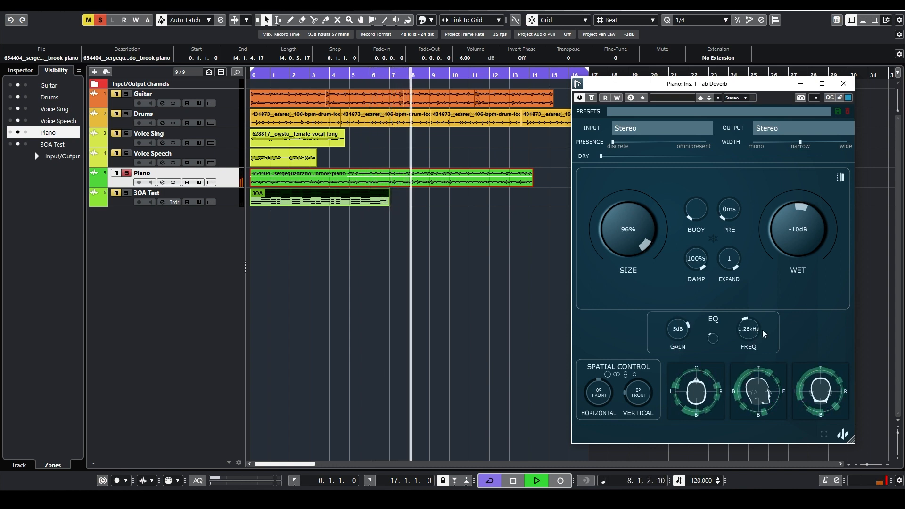
pyautogui.moveTo(754, 326)
pyautogui.mouseDown()
pyautogui.moveTo(747, 347)
pyautogui.moveTo(747, 339)
pyautogui.mouseUp()
pyautogui.moveTo(678, 335); pyautogui.dragTo(680, 340)
pyautogui.press('space')
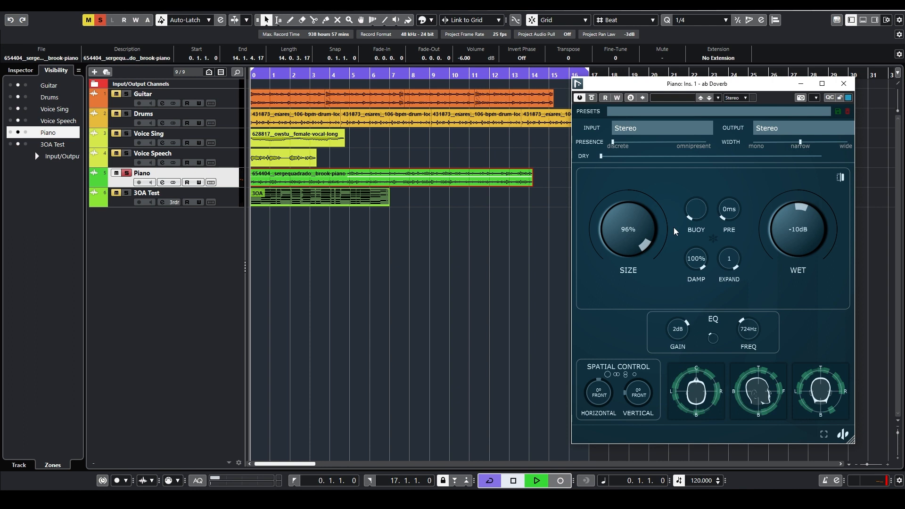
# Lower the piano reverb's Expand to 0 and raise Buoy to slightly above the middle of its range while the clip plays.
pyautogui.moveTo(688, 220); pyautogui.dragTo(696, 168)
pyautogui.moveTo(688, 219); pyautogui.dragTo(684, 250)
pyautogui.moveTo(731, 265); pyautogui.dragTo(731, 282)
pyautogui.moveTo(687, 212); pyautogui.dragTo(694, 196)
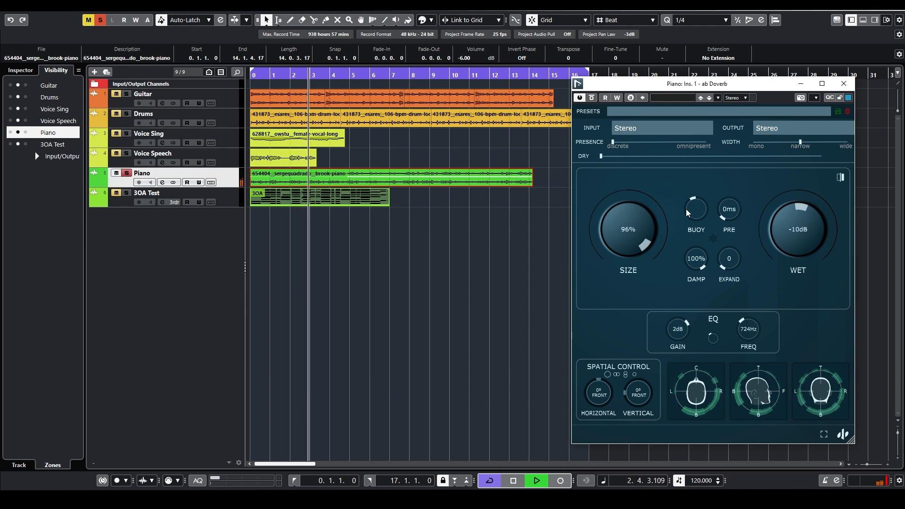
pyautogui.moveTo(686, 218); pyautogui.dragTo(690, 204)
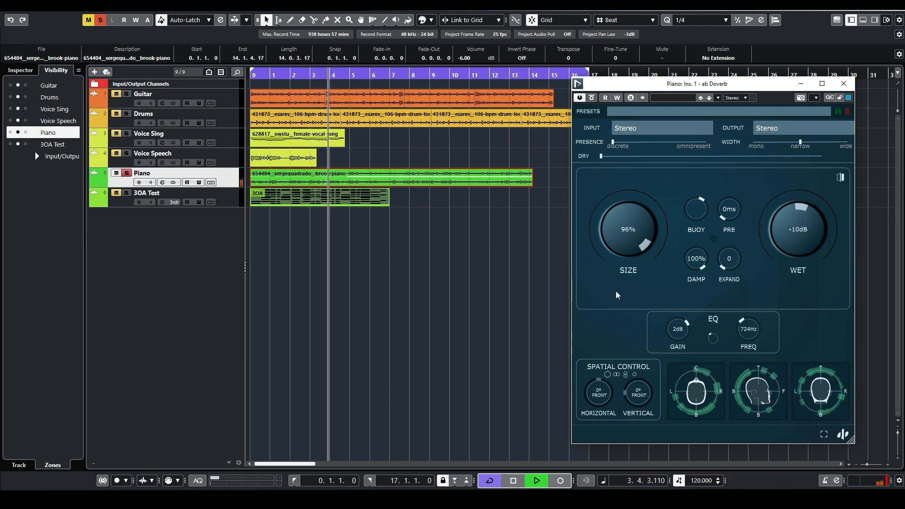
# Reset the piano's Dry signal to its default level, replay the clip and lower Wet to -13 dB.
pyautogui.doubleClick(629, 156)
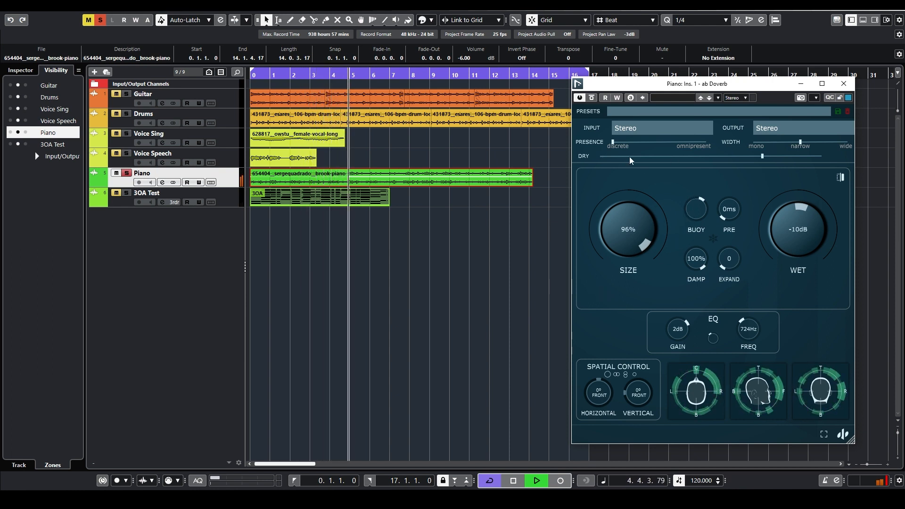
pyautogui.press('space')
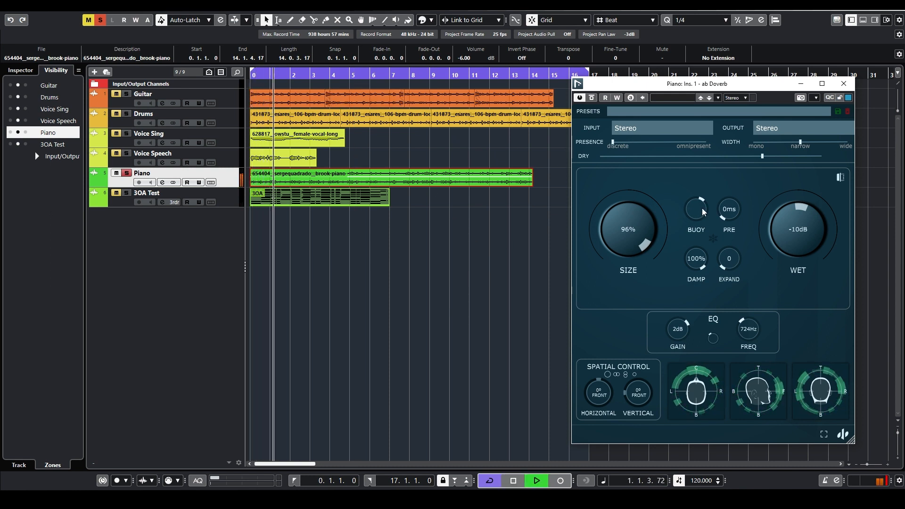
pyautogui.moveTo(690, 221)
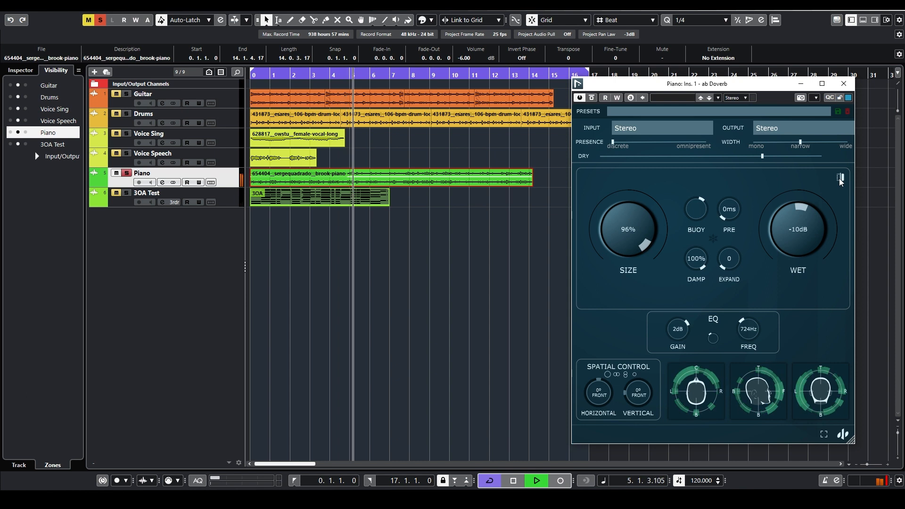
pyautogui.moveTo(782, 244); pyautogui.dragTo(782, 258)
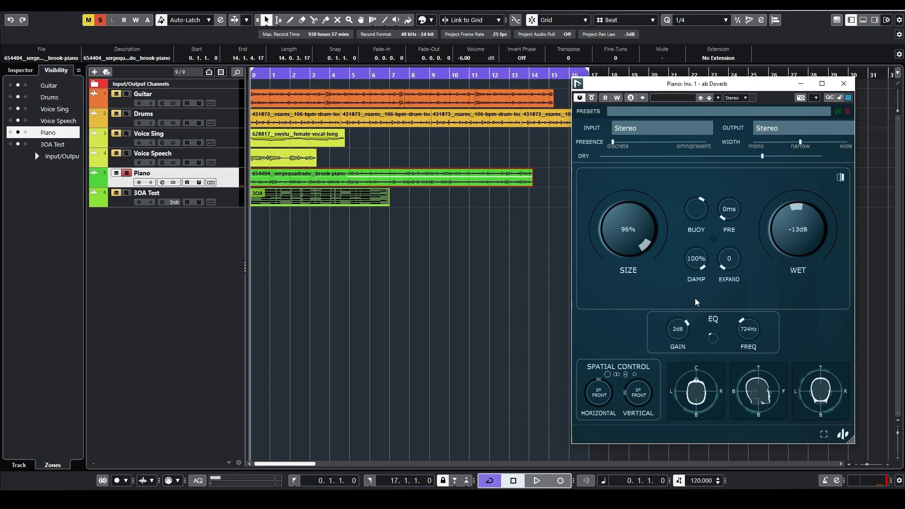
# Enlarge the 3OA Test track to show its individual channels and insert the Doverb reverb on it.
pyautogui.click(225, 201)
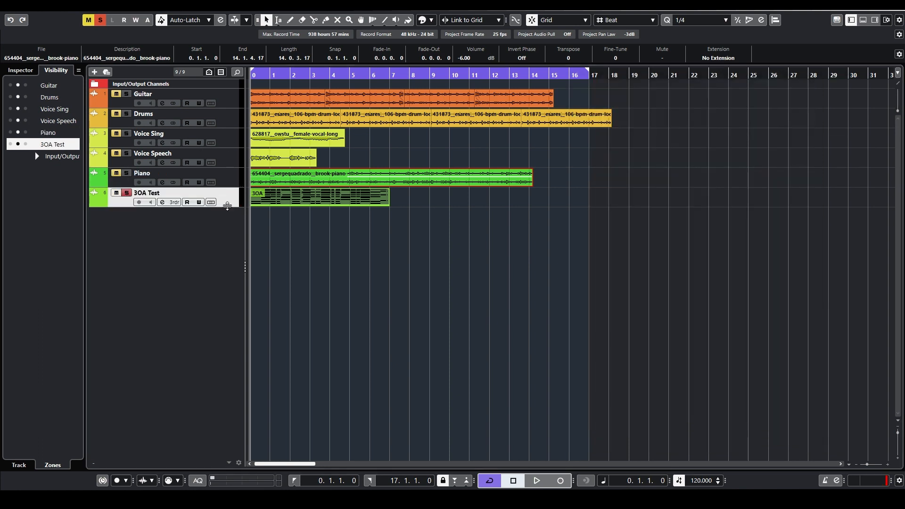
pyautogui.moveTo(227, 206); pyautogui.dragTo(220, 281)
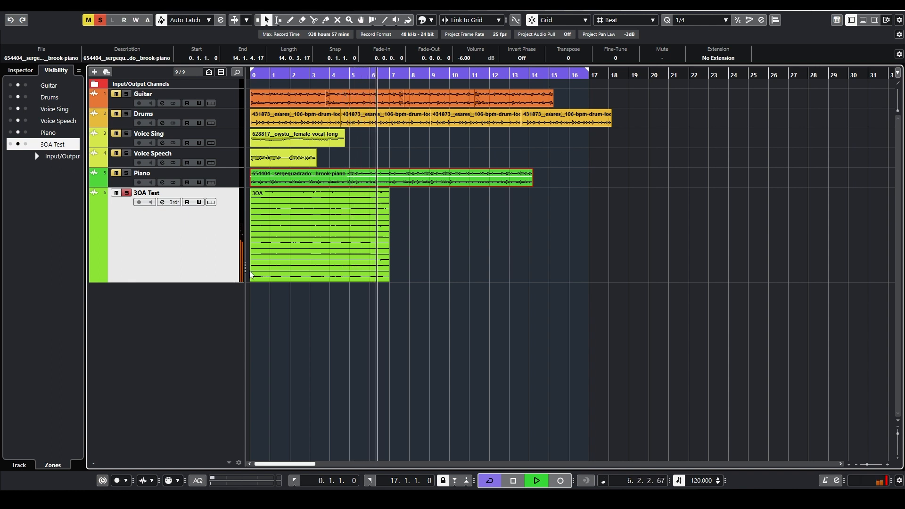
pyautogui.press('F3')
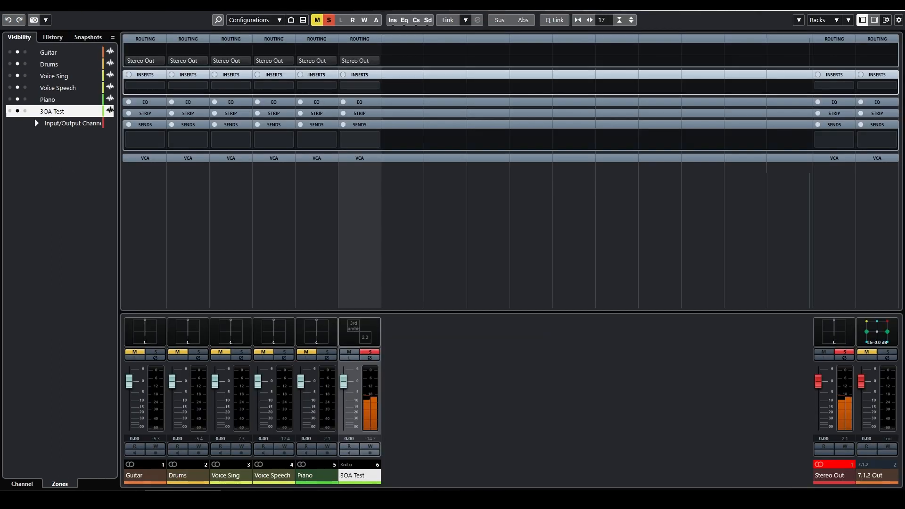
pyautogui.click(360, 86)
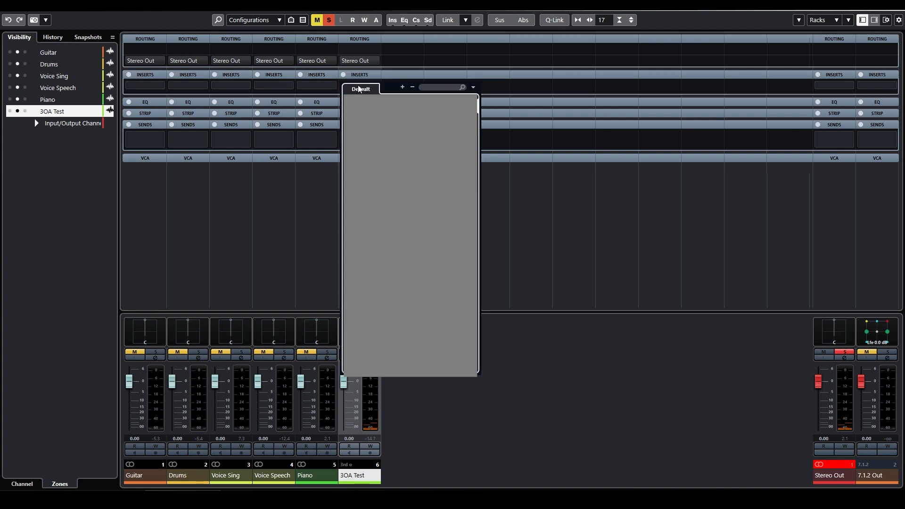
pyautogui.write('dove')
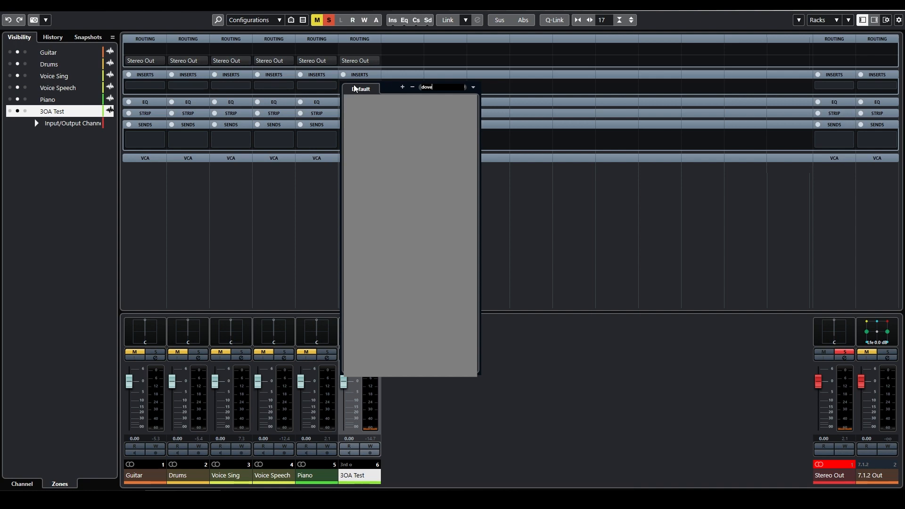
pyautogui.write('rb')
pyautogui.press('Return')
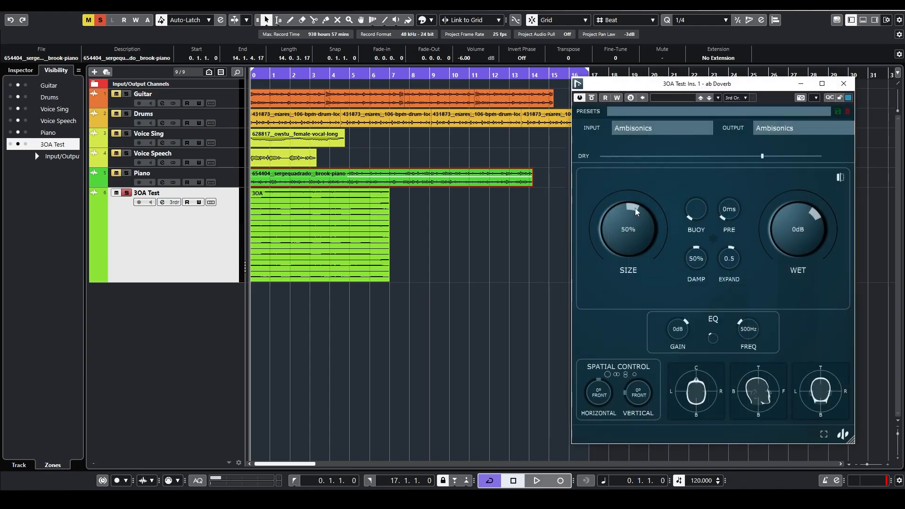
# Audition the 3OA clip with Wet at -48 dB and again with Wet reset to 0 dB.
pyautogui.press('space')
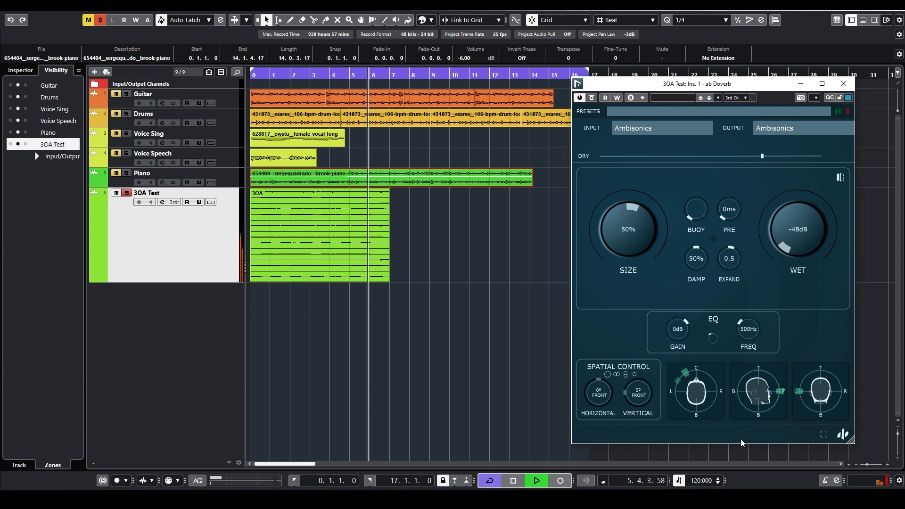
pyautogui.press('space')
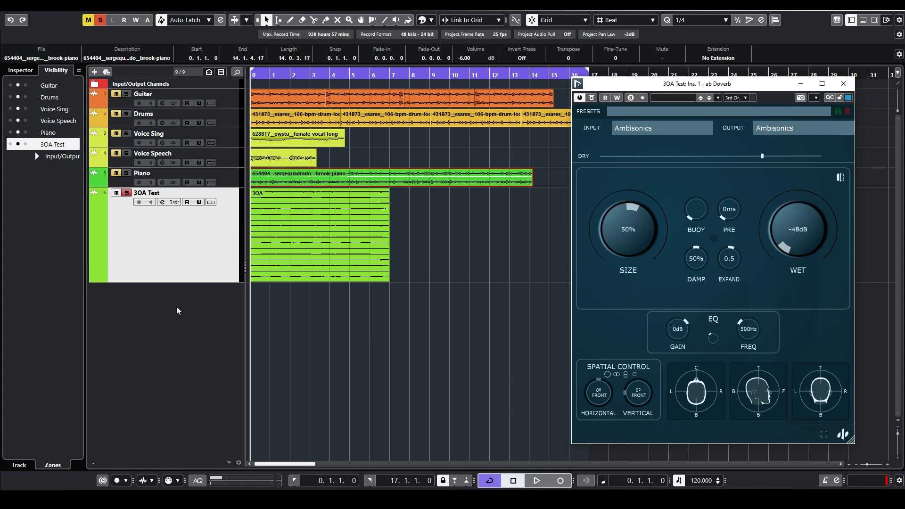
pyautogui.moveTo(632, 88); pyautogui.dragTo(619, 93)
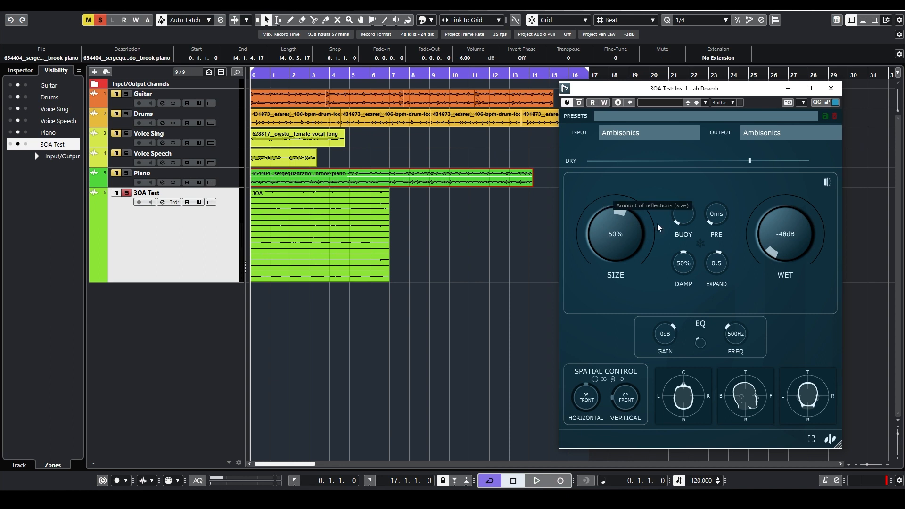
pyautogui.click(797, 226)
pyautogui.press('space')
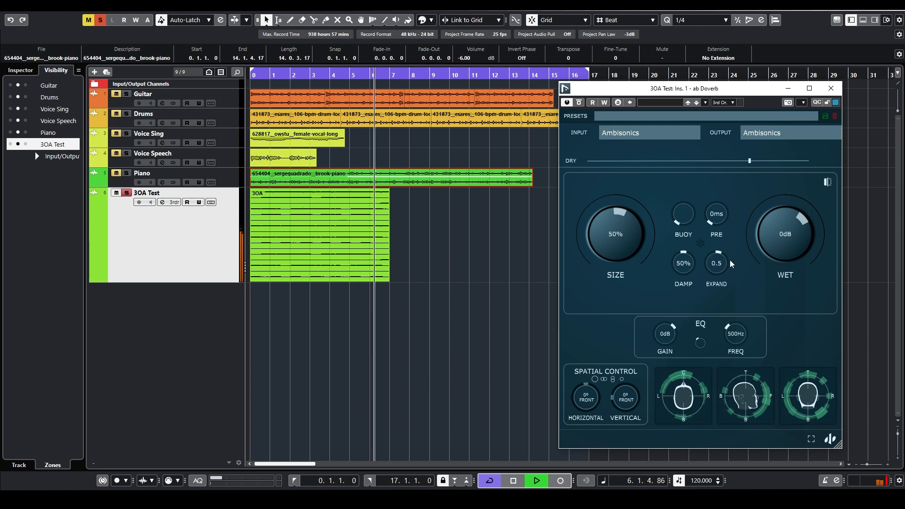
pyautogui.press('space')
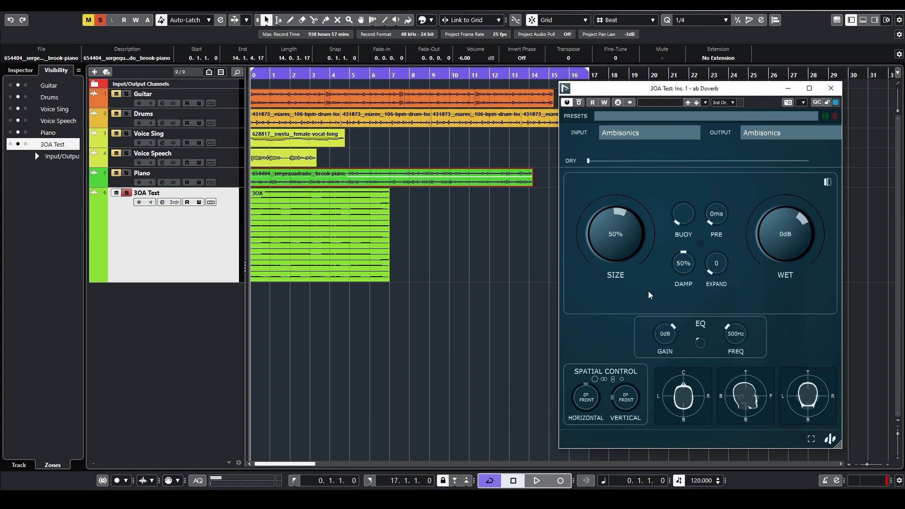
# Compare the 3OA reverb with Expand at 0 and at 1, keeping Dry fully down and playing the clip each time.
pyautogui.press('space')
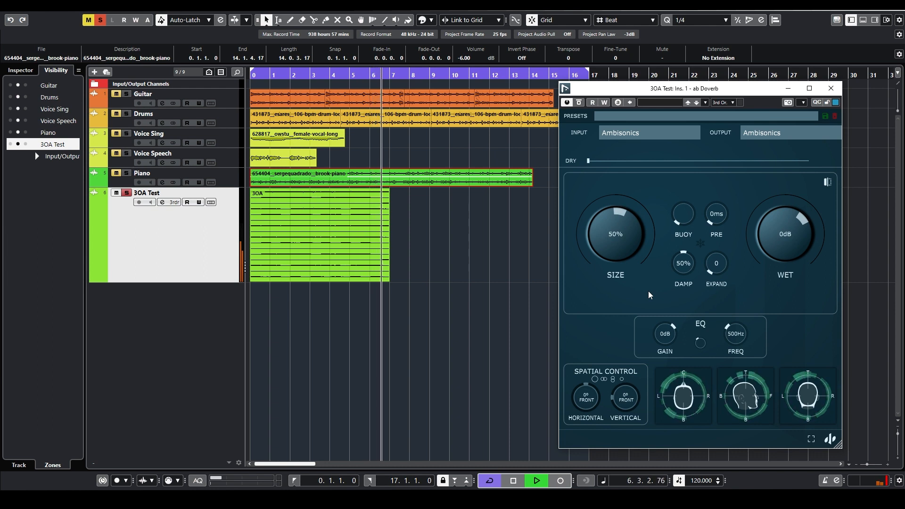
pyautogui.press('space')
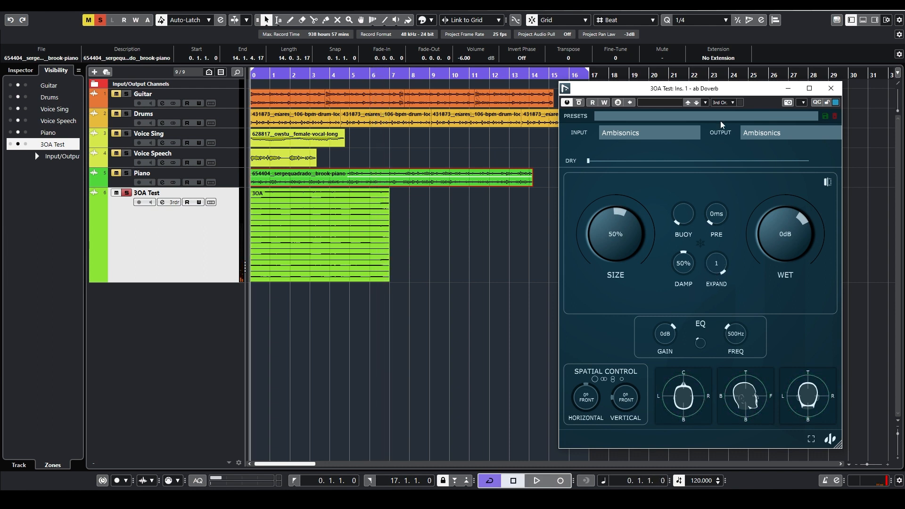
pyautogui.press('space')
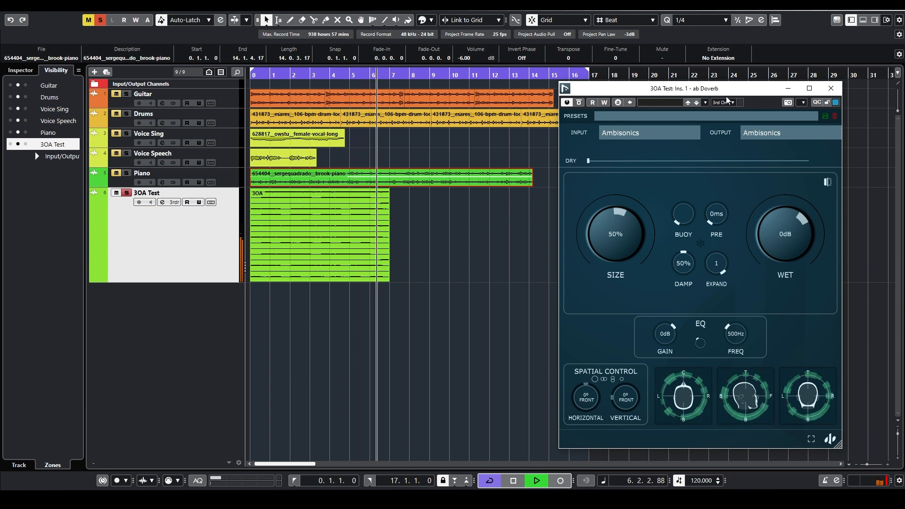
pyautogui.press('space')
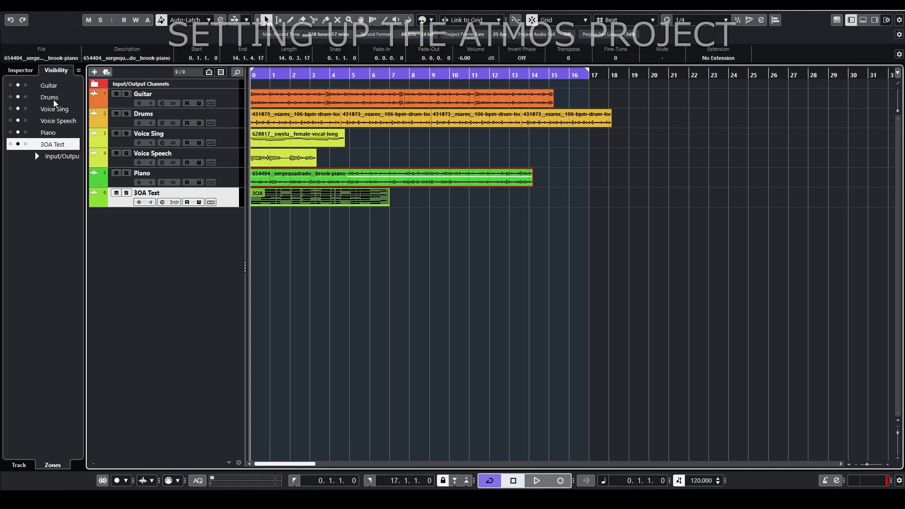
# Use the Dolby Atmos Setup Assistant to add a 7.1.4 main mix with renderer and a 7.1.2 bed, routing all tracks to the bed.
pyautogui.click(57, 6)
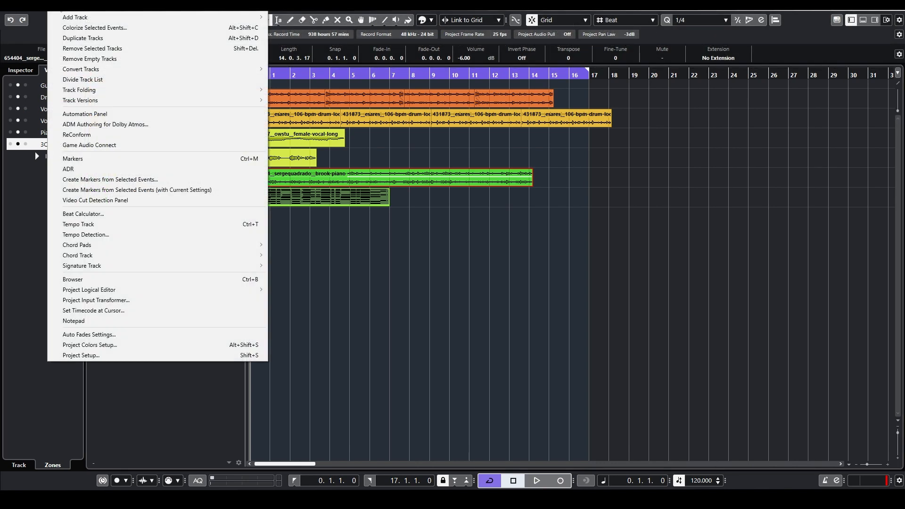
pyautogui.click(99, 123)
pyautogui.click(442, 136)
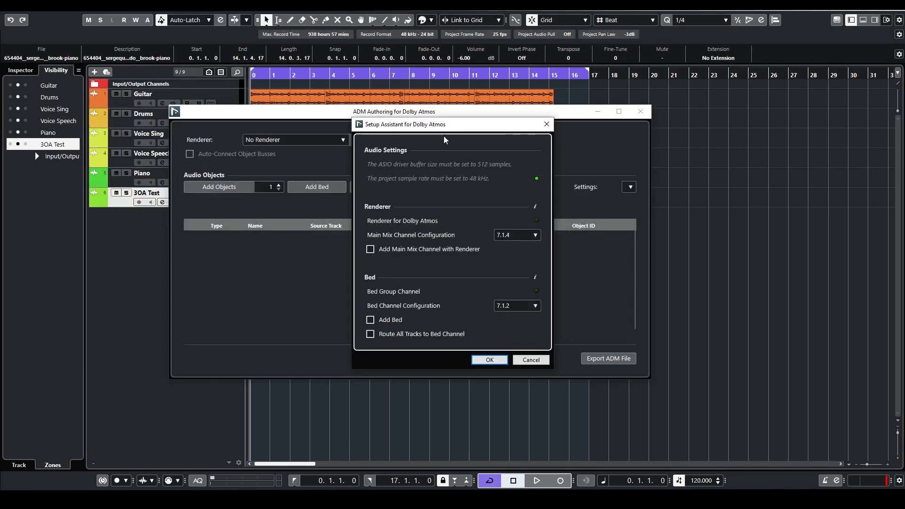
pyautogui.click(404, 248)
pyautogui.click(398, 320)
pyautogui.click(397, 334)
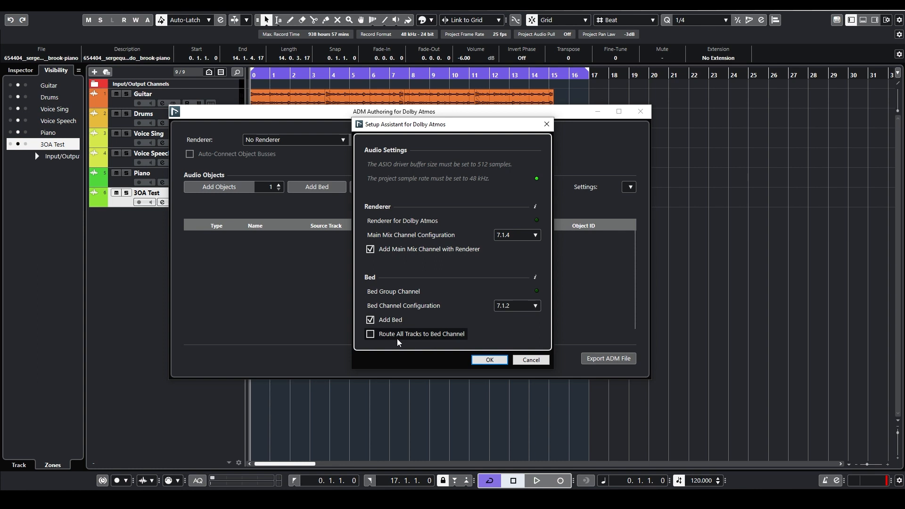
pyautogui.click(490, 358)
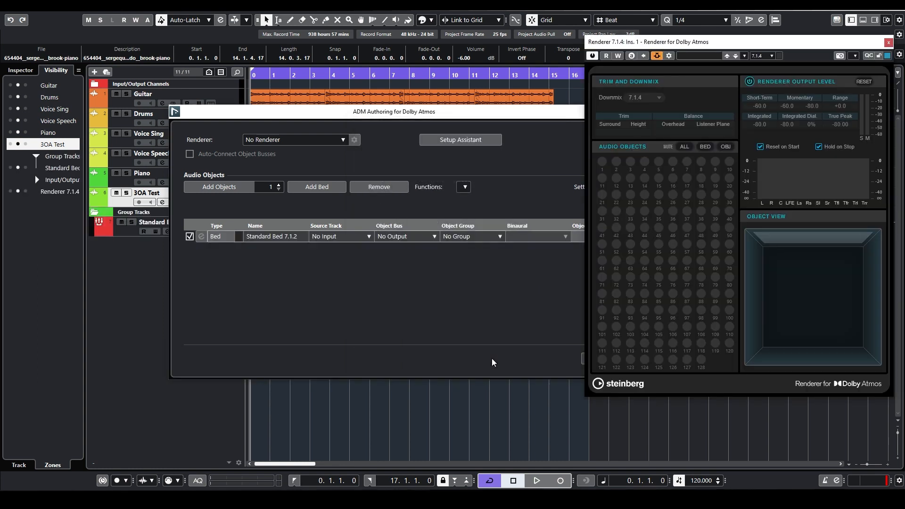
# Close the ADM Authoring window and select the Standard Bed and Renderer 7.1.4 channels in the mixer.
pyautogui.moveTo(439, 115); pyautogui.dragTo(309, 116)
pyautogui.click(511, 117)
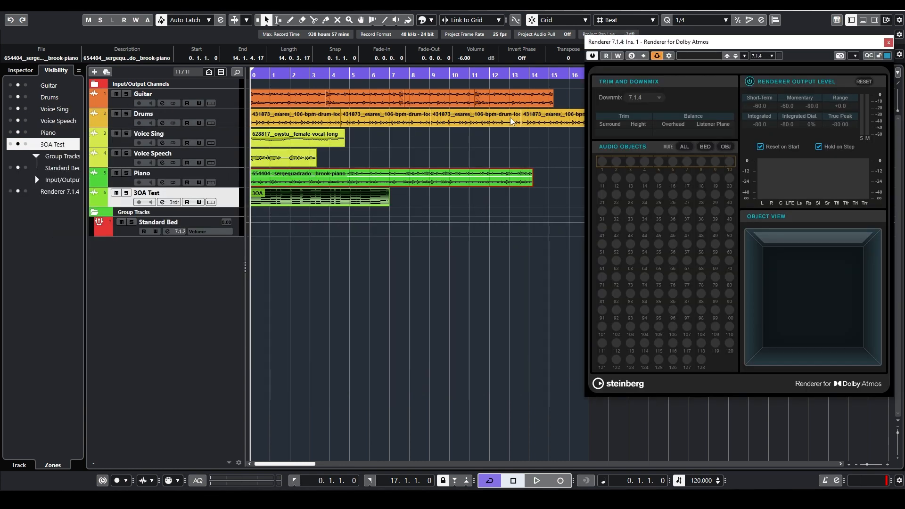
pyautogui.press('F3')
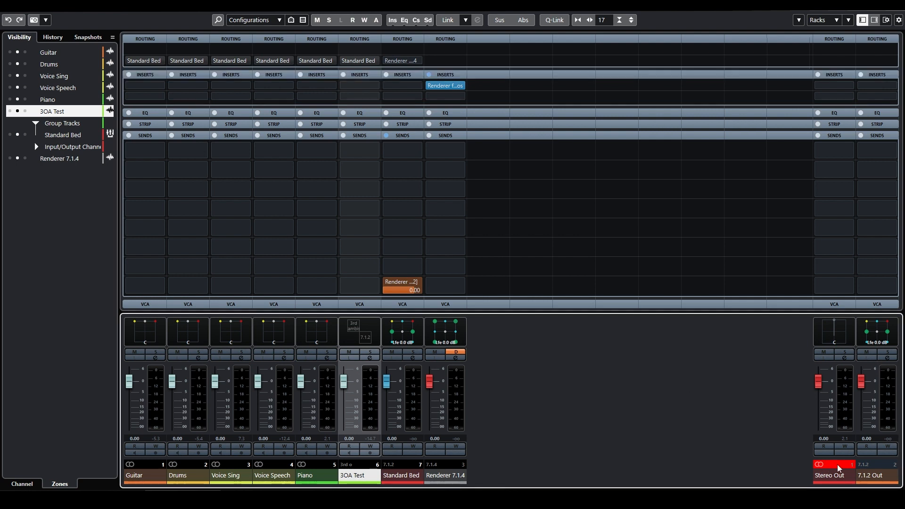
pyautogui.click(396, 475)
pyautogui.keyDown('ctrl'); pyautogui.click(438, 475); pyautogui.keyUp('ctrl')
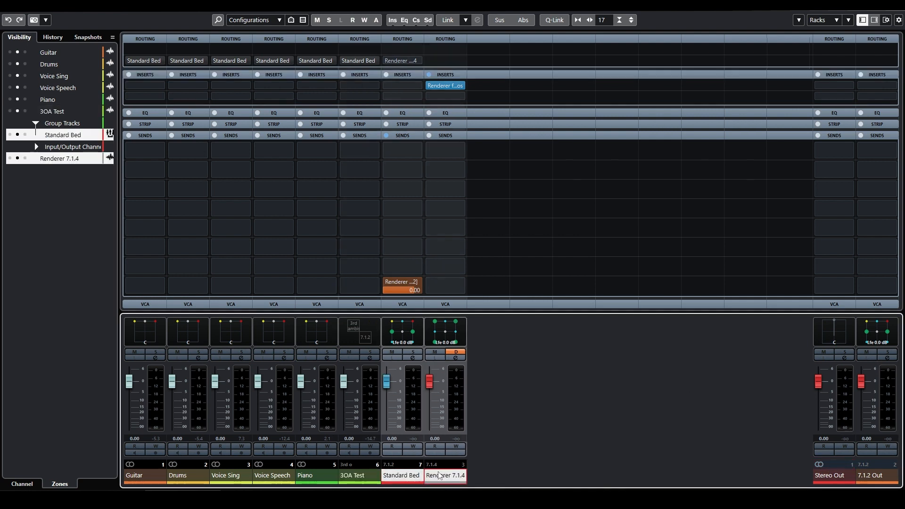
# Fix the Standard Bed and Renderer 7.1.4 channels in the mixer's right zone and play the project briefly through the renderer.
pyautogui.click(25, 159)
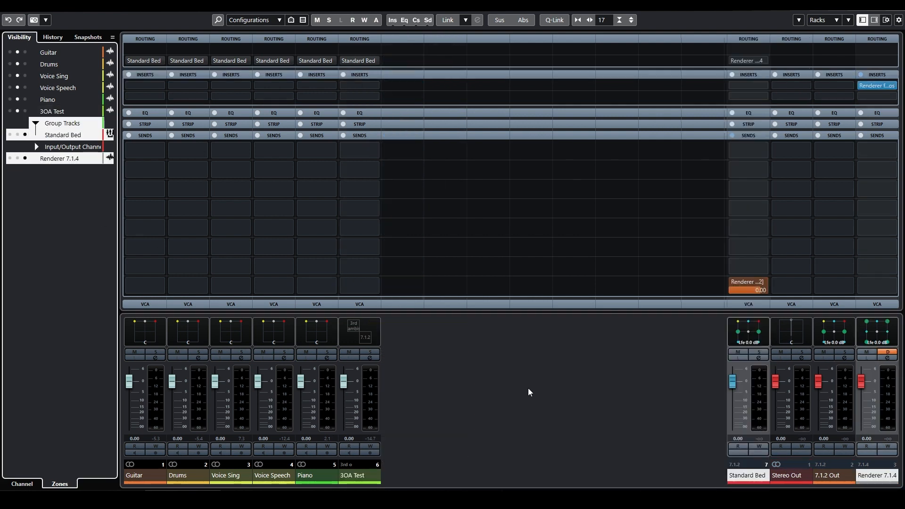
pyautogui.click(586, 424)
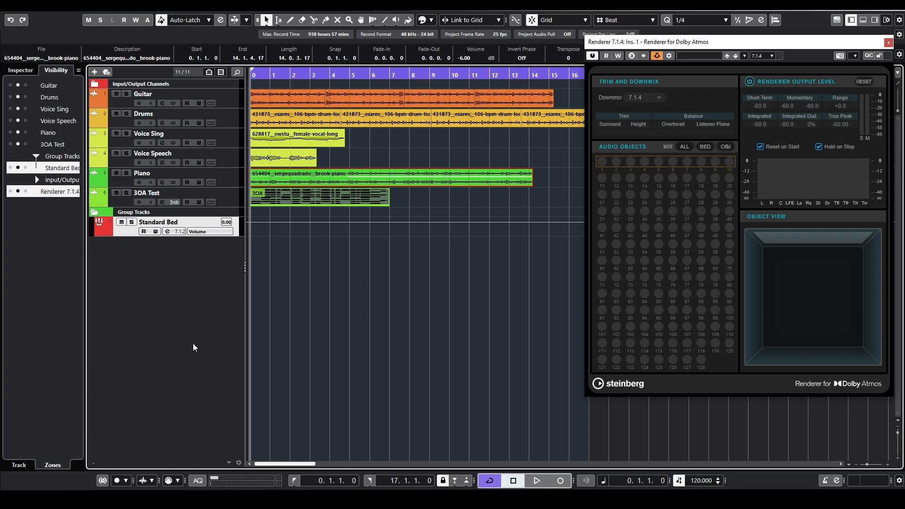
pyautogui.press('space')
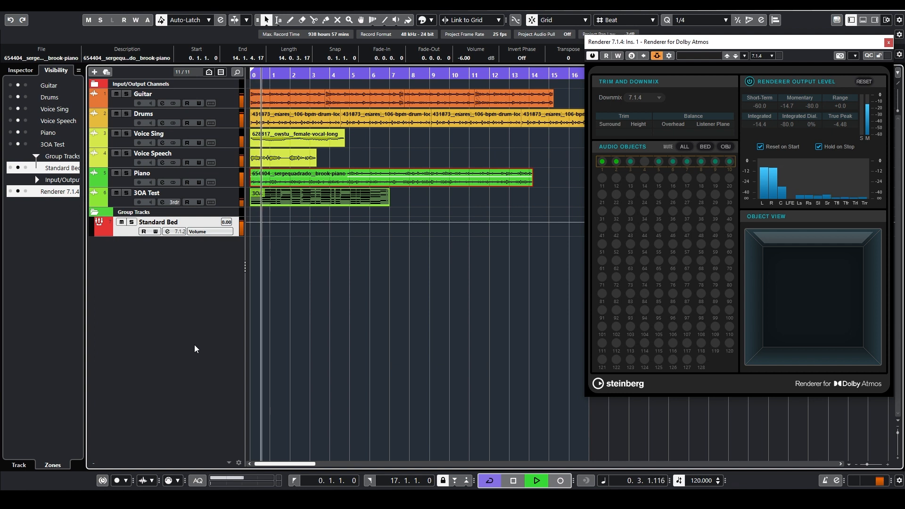
pyautogui.press('space')
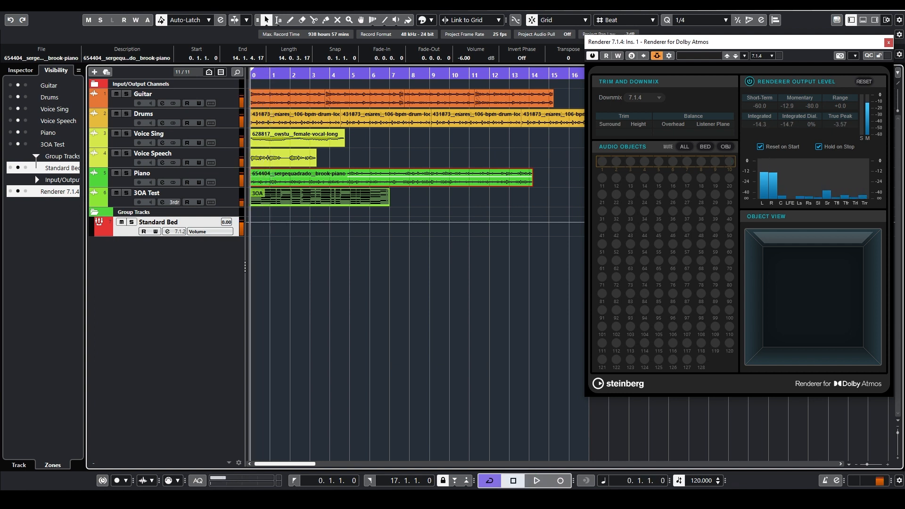
# In the output connections, set 7.1.2 Out and Stereo Out to Not Connected and assign Renderer 7.1.4 to ASIO Fireface USB.
pyautogui.press('F4')
pyautogui.moveTo(417, 176); pyautogui.dragTo(133, 161)
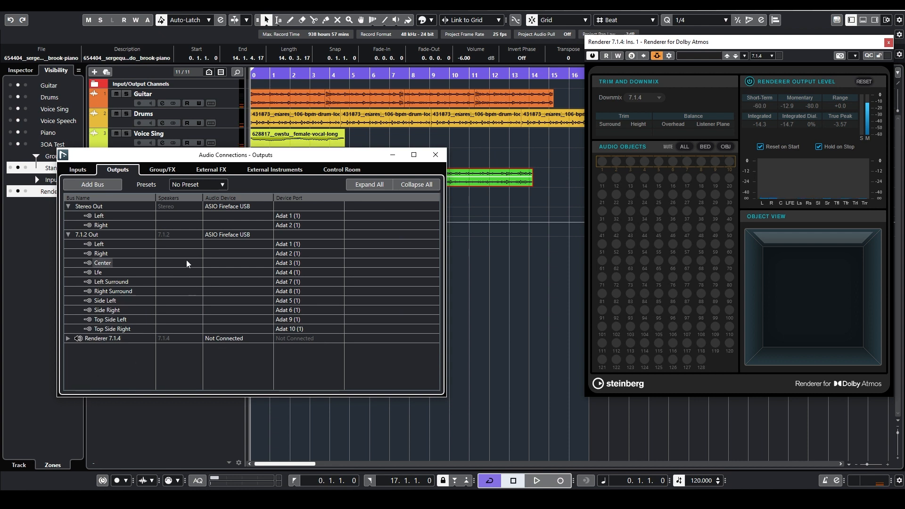
pyautogui.click(218, 235)
pyautogui.click(217, 206)
pyautogui.click(218, 206)
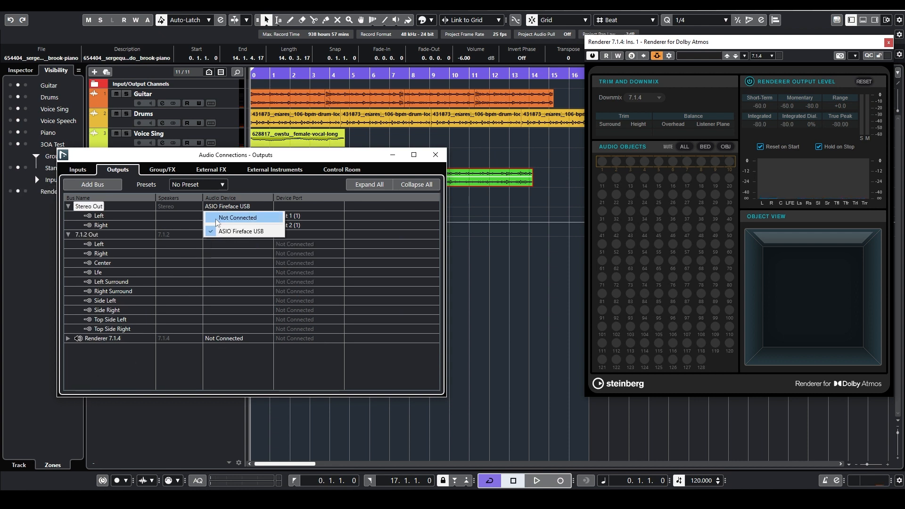
pyautogui.click(221, 214)
pyautogui.click(68, 205)
pyautogui.click(68, 216)
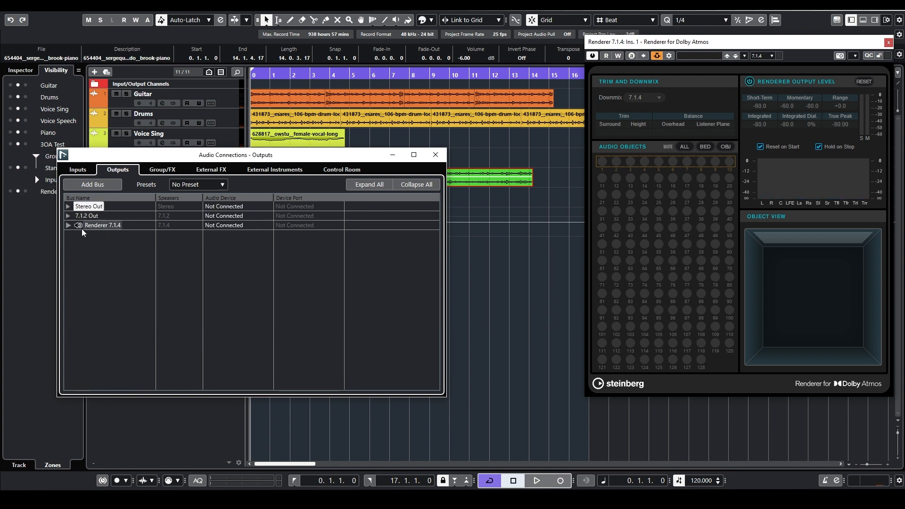
pyautogui.click(218, 225)
pyautogui.click(227, 250)
# Remove the Stereo Out and 7.1.2 Out buses from the output connections and close the Audio Connections window.
pyautogui.rightClick(102, 206)
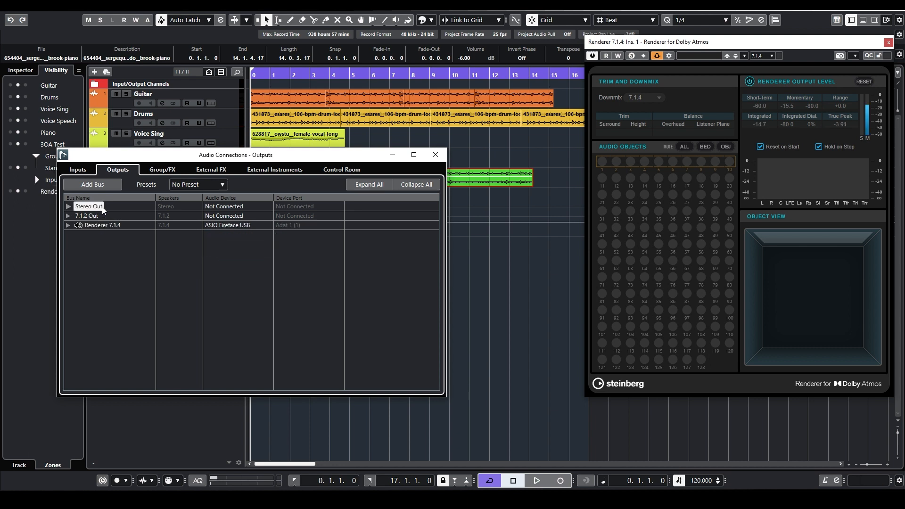
pyautogui.click(126, 263)
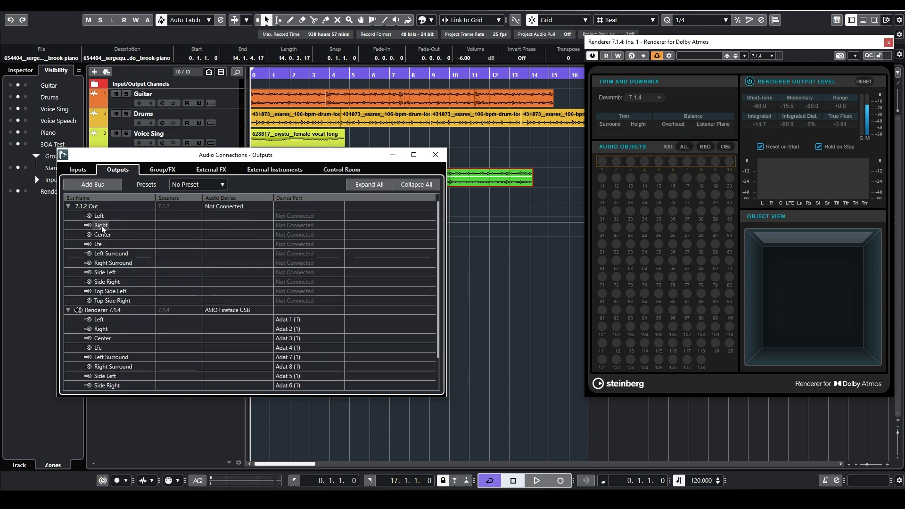
pyautogui.rightClick(91, 206)
pyautogui.click(109, 273)
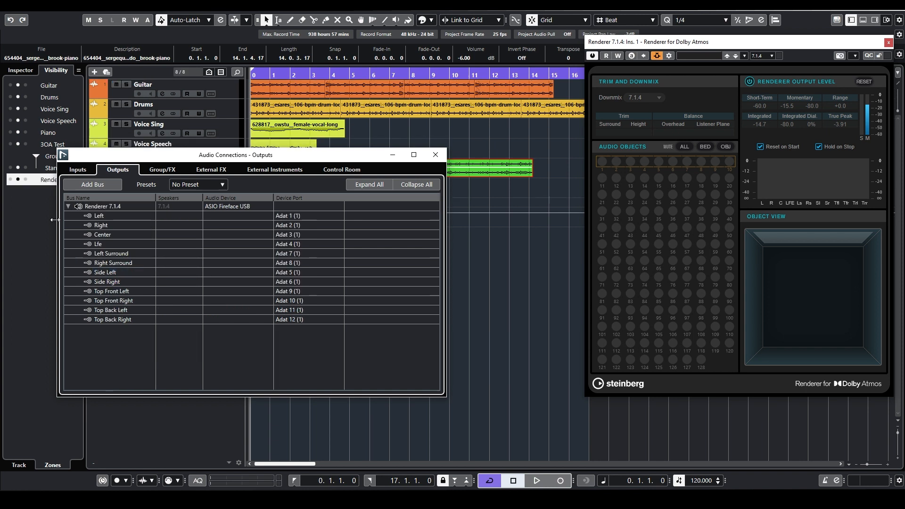
pyautogui.click(68, 206)
pyautogui.click(435, 155)
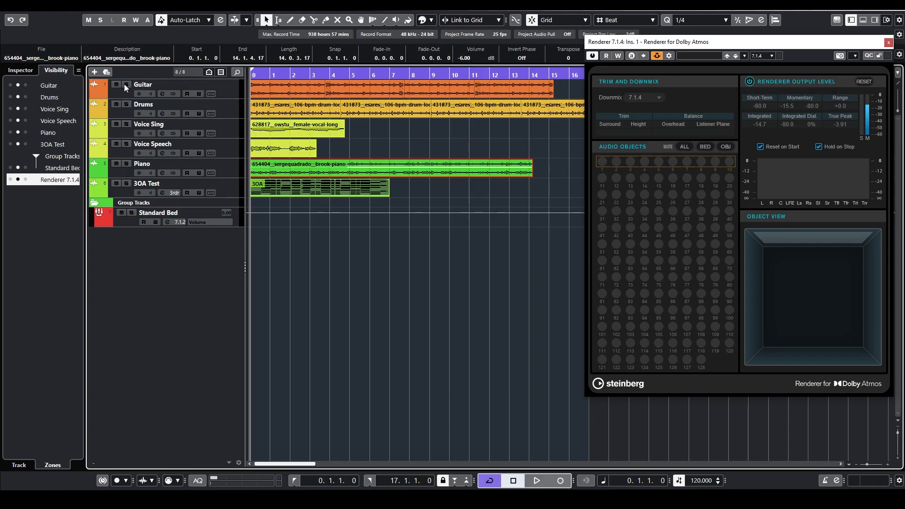
# Solo the Guitar track and play it to check its signal in the Dolby Atmos renderer.
pyautogui.click(126, 84)
pyautogui.click(239, 94)
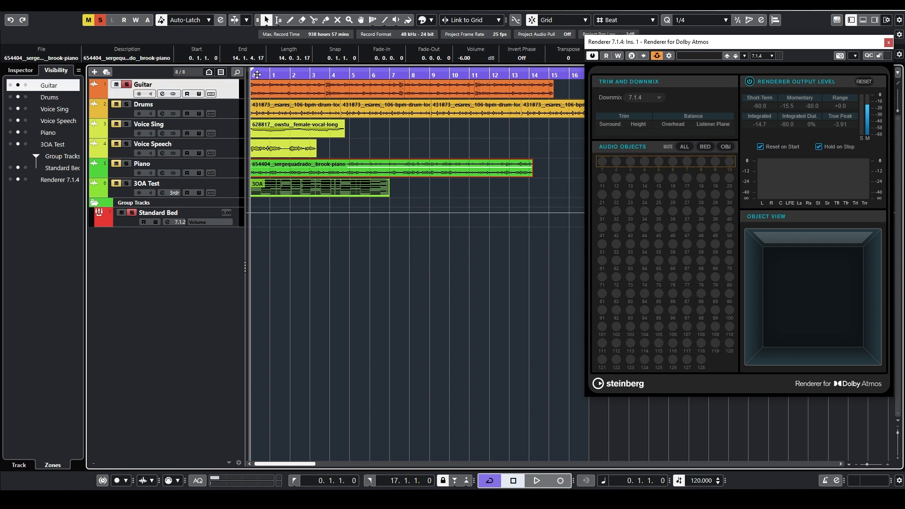
pyautogui.press('space')
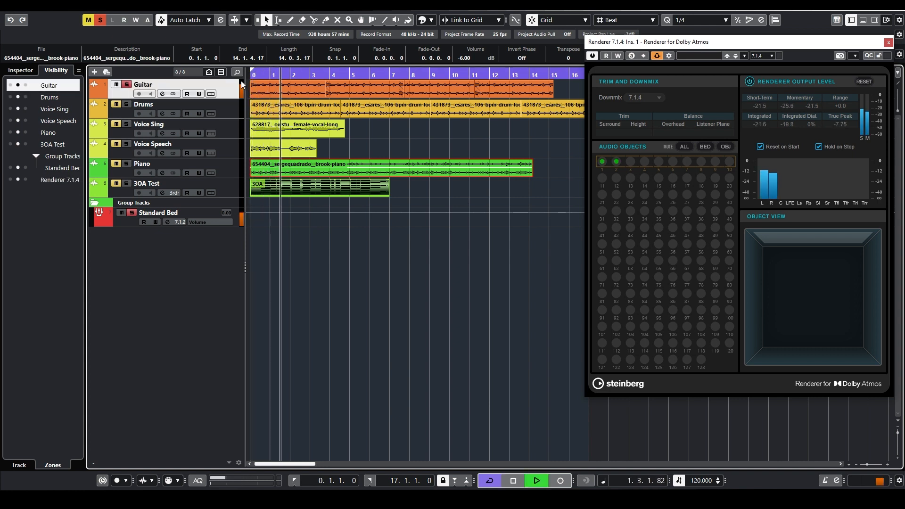
pyautogui.press('space')
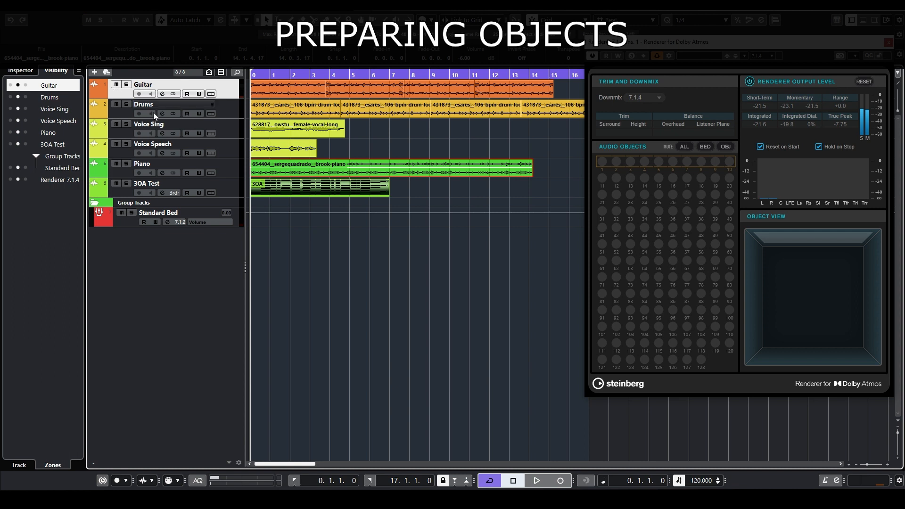
# Create Dolby Atmos objects from the Guitar, Drums, Voice Sing, Voice Speech and Piano tracks in ADM Authoring.
pyautogui.keyDown('shift'); pyautogui.click(237, 167); pyautogui.keyUp('shift')
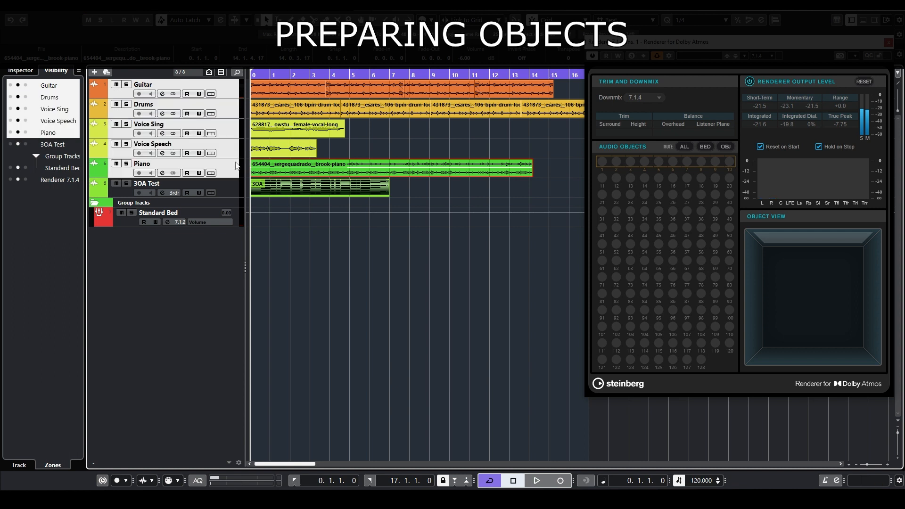
pyautogui.click(49, 6)
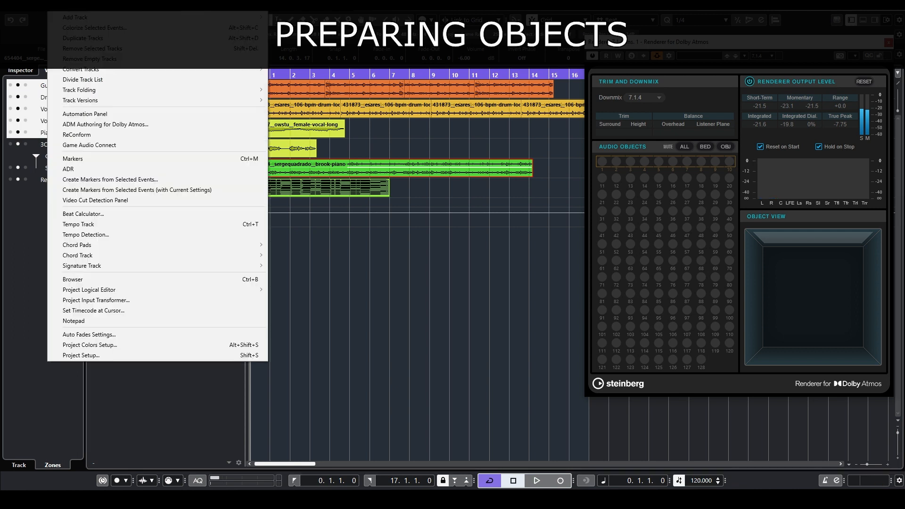
pyautogui.click(94, 123)
pyautogui.click(339, 192)
pyautogui.click(340, 204)
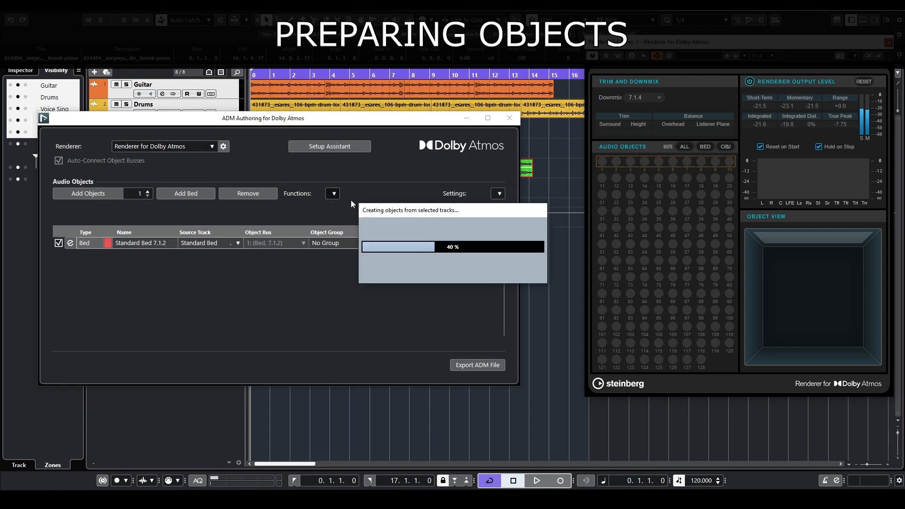
pyautogui.click(510, 119)
# Add a 7.1.4 group track named Decoded Ambisonics directly after the 3OA Test track.
pyautogui.press('F3')
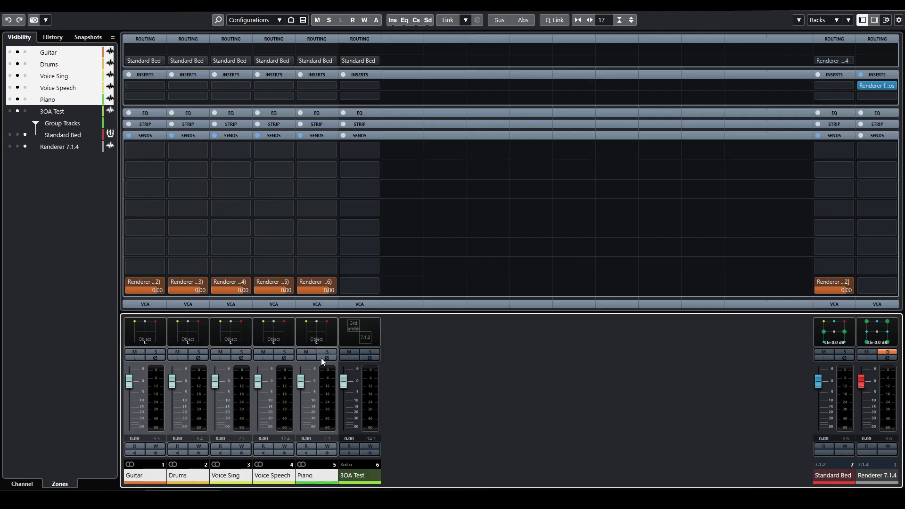
pyautogui.click(348, 479)
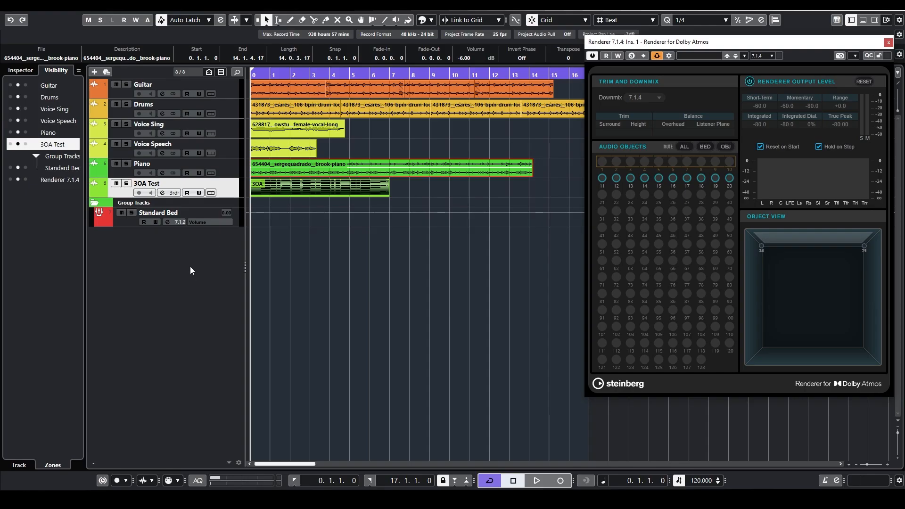
pyautogui.rightClick(190, 266)
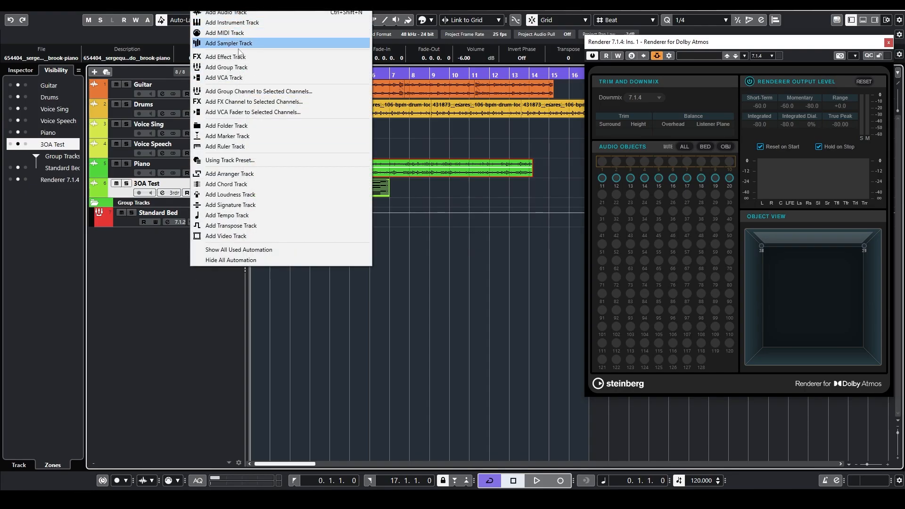
pyautogui.click(239, 66)
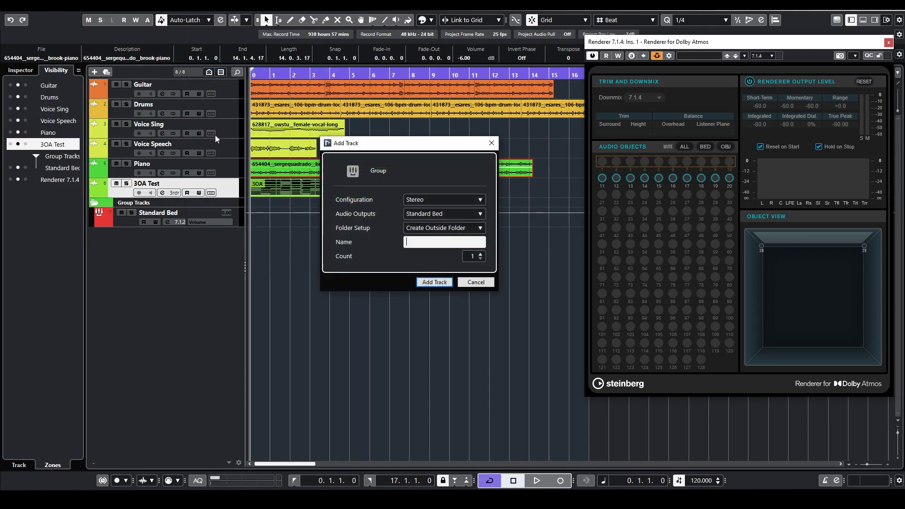
pyautogui.click(414, 214)
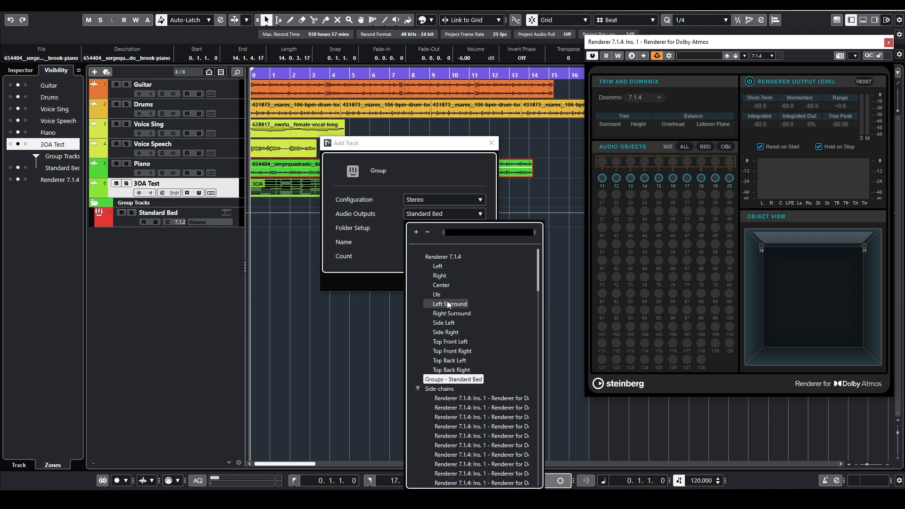
pyautogui.click(366, 249)
pyautogui.click(443, 200)
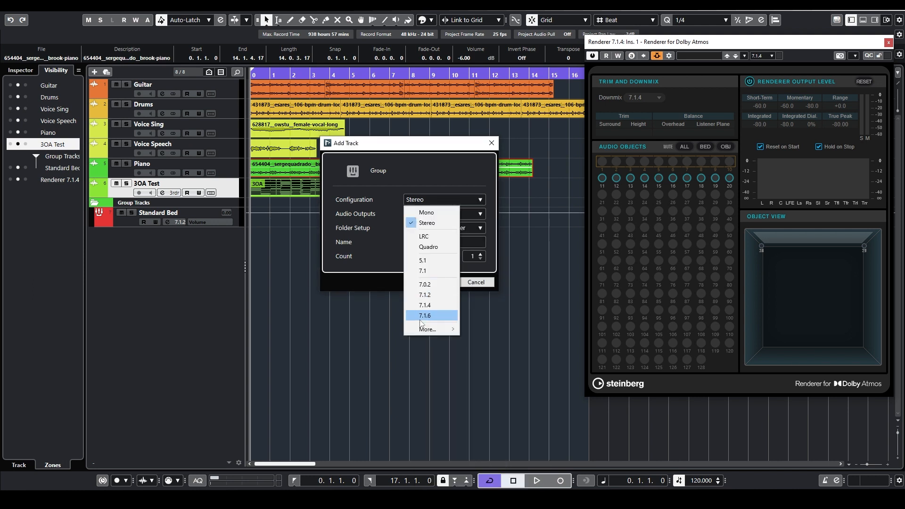
pyautogui.click(426, 306)
pyautogui.click(430, 240)
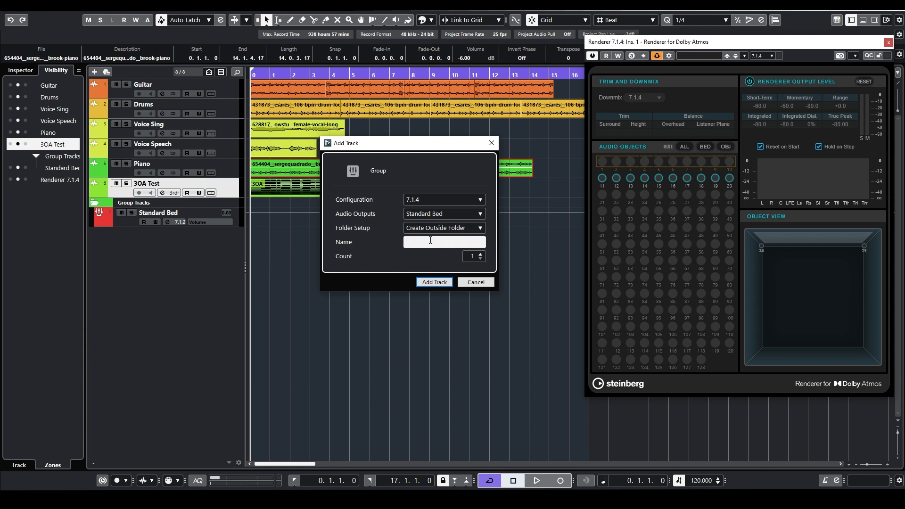
pyautogui.write('Decoded Ambisonics')
pyautogui.press('Return')
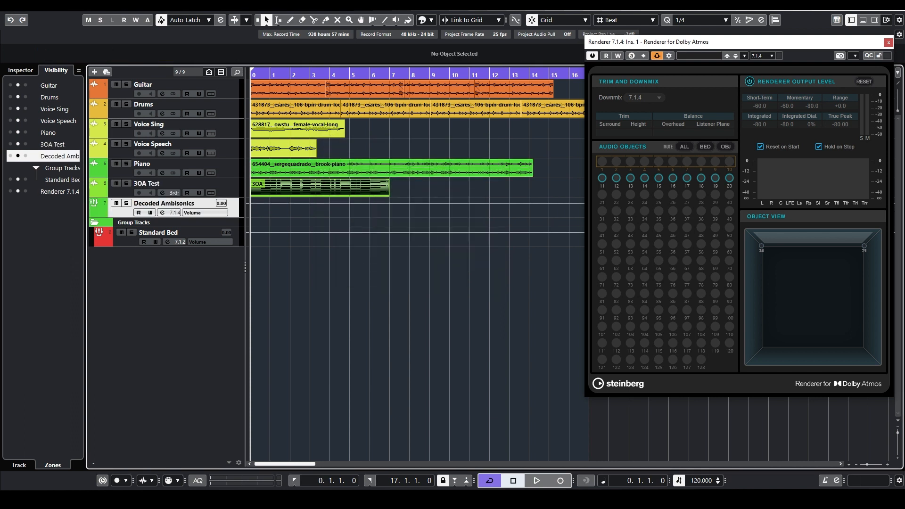
# Route the 3OA Test channel's output to the Decoded Ambisonics group in the mixer.
pyautogui.press('F3')
pyautogui.click(358, 448)
pyautogui.click(369, 62)
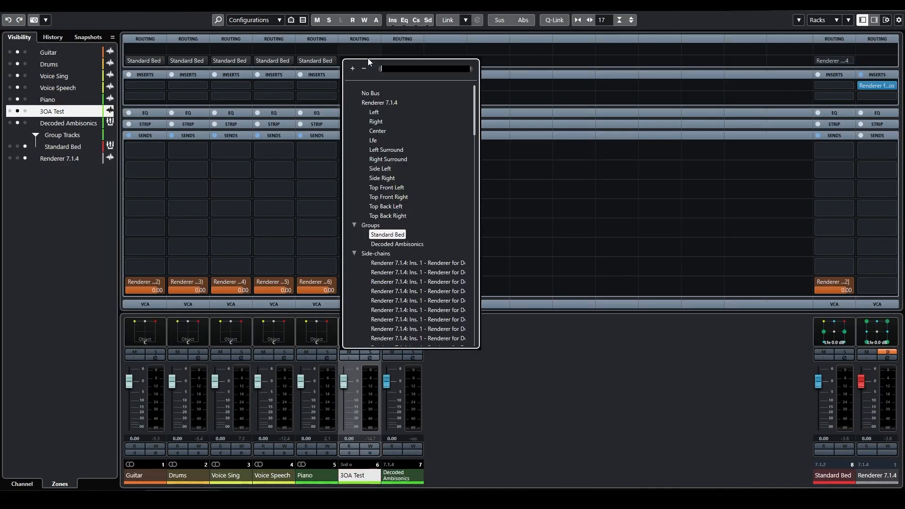
pyautogui.click(394, 243)
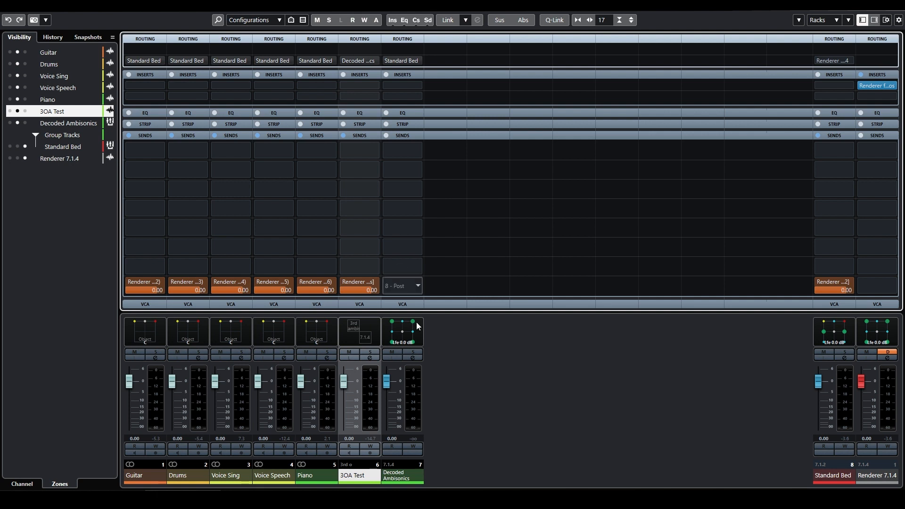
# Create a Dolby Atmos object from the Decoded Ambisonics group in ADM Authoring and close the window.
pyautogui.click(401, 477)
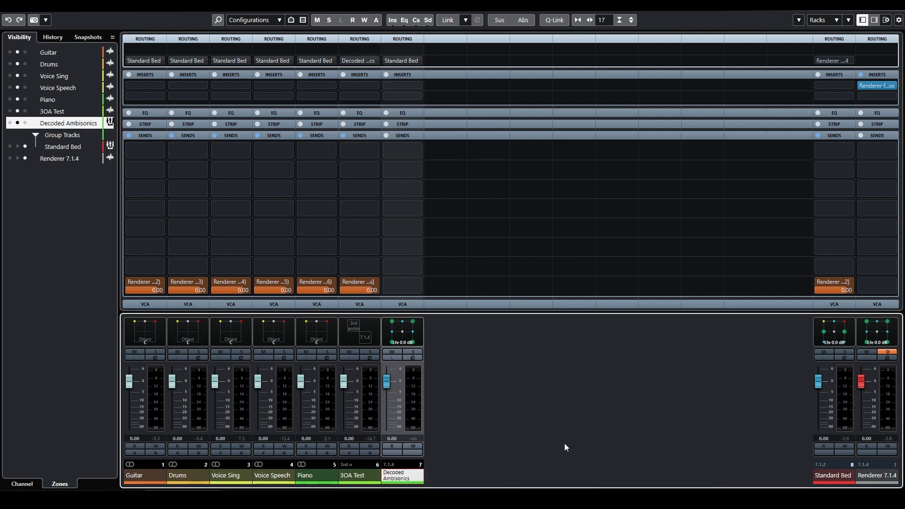
pyautogui.press('F3')
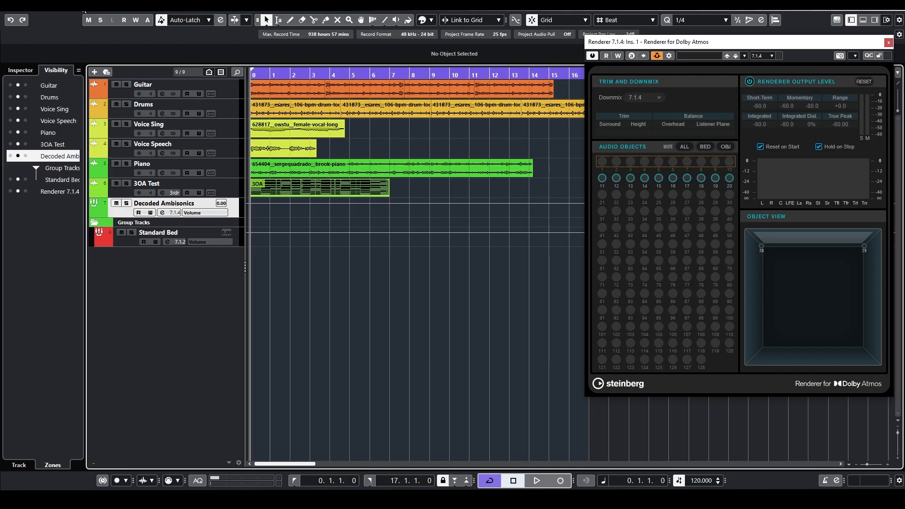
pyautogui.click(81, 7)
pyautogui.moveTo(57, 6)
pyautogui.click(63, 125)
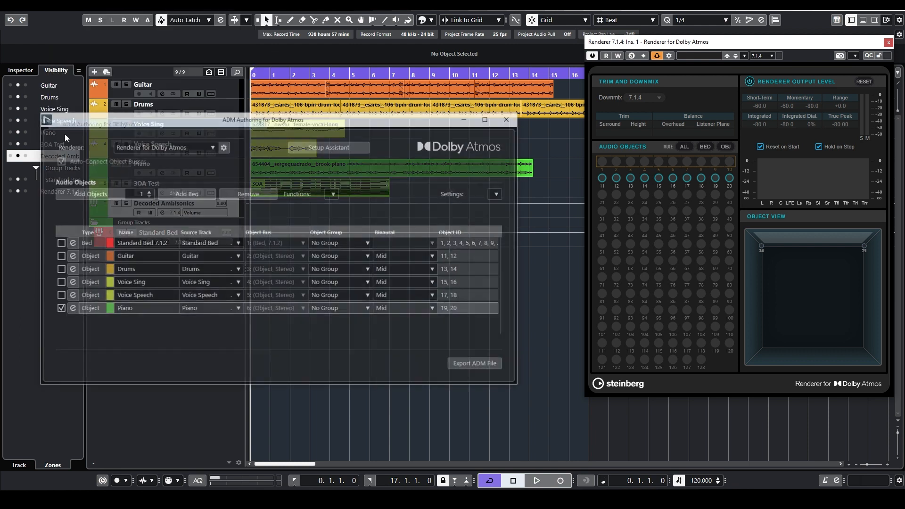
pyautogui.click(333, 193)
pyautogui.click(339, 206)
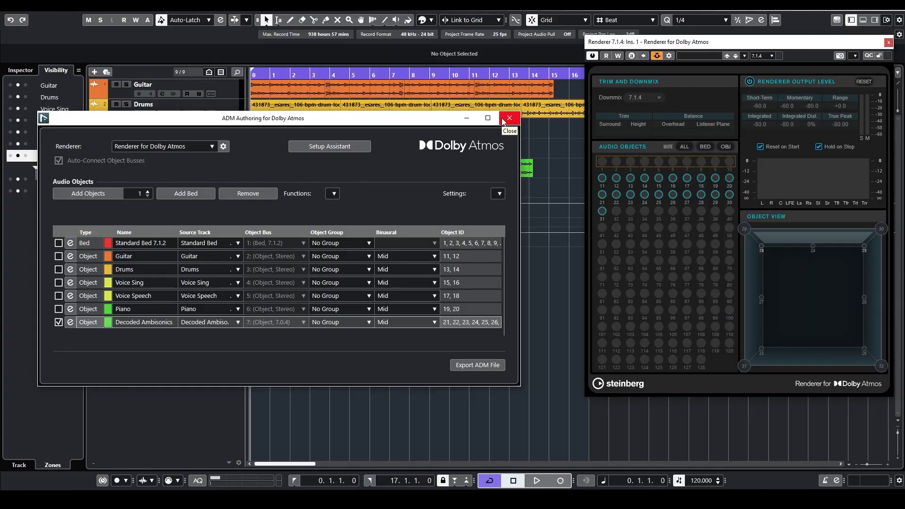
pyautogui.click(508, 118)
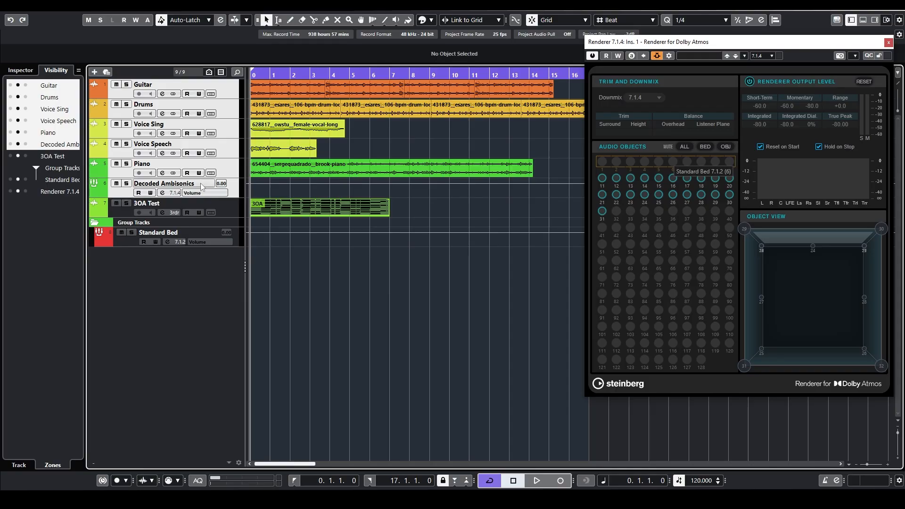
# Add a 3rd Order Ambisonics group track named ab Doverb below 3OA Test, outside the group folder.
pyautogui.click(238, 195)
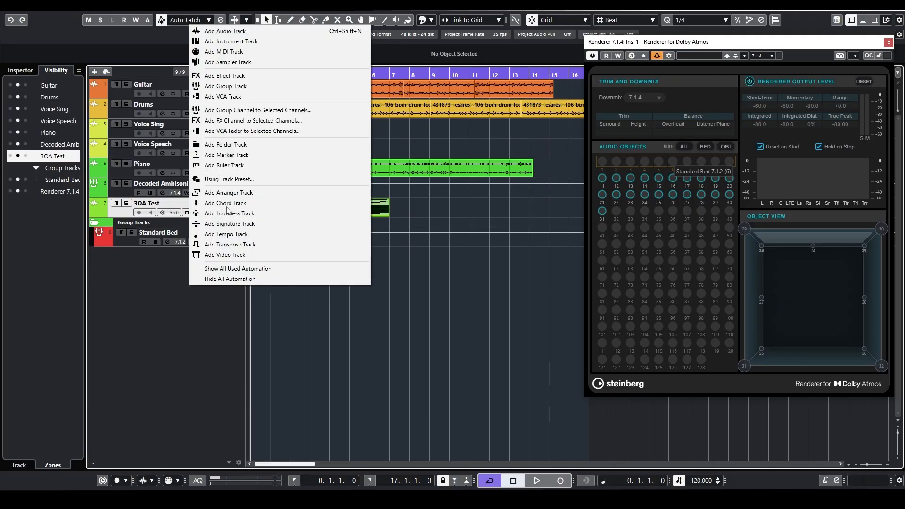
pyautogui.click(238, 86)
pyautogui.click(419, 203)
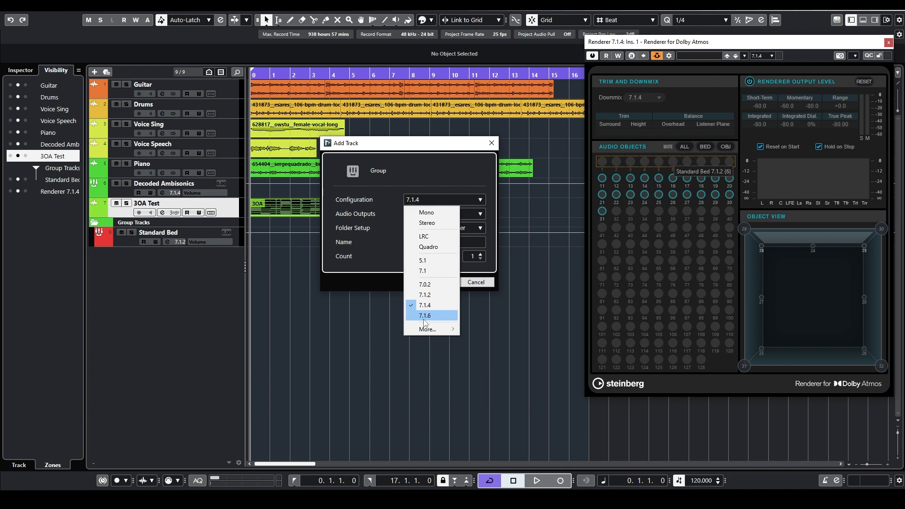
pyautogui.moveTo(434, 332)
pyautogui.click(500, 315)
pyautogui.click(411, 246)
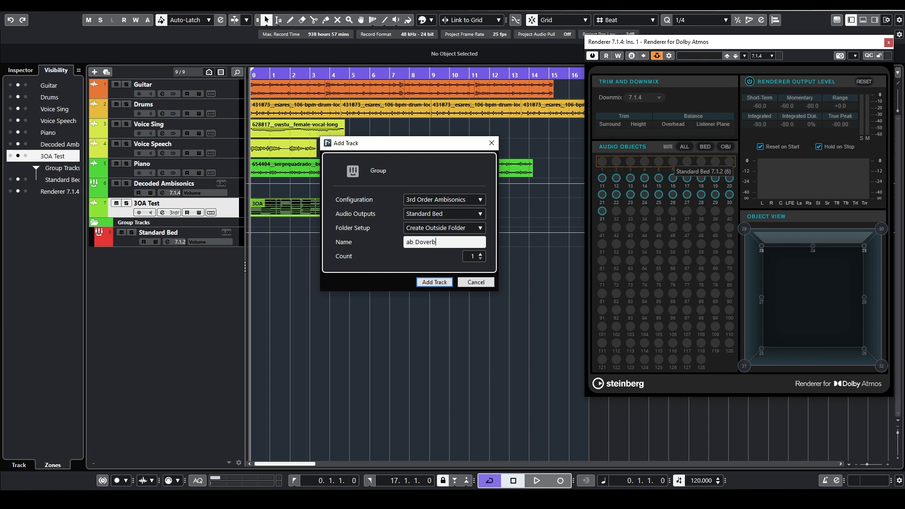
pyautogui.press('Return')
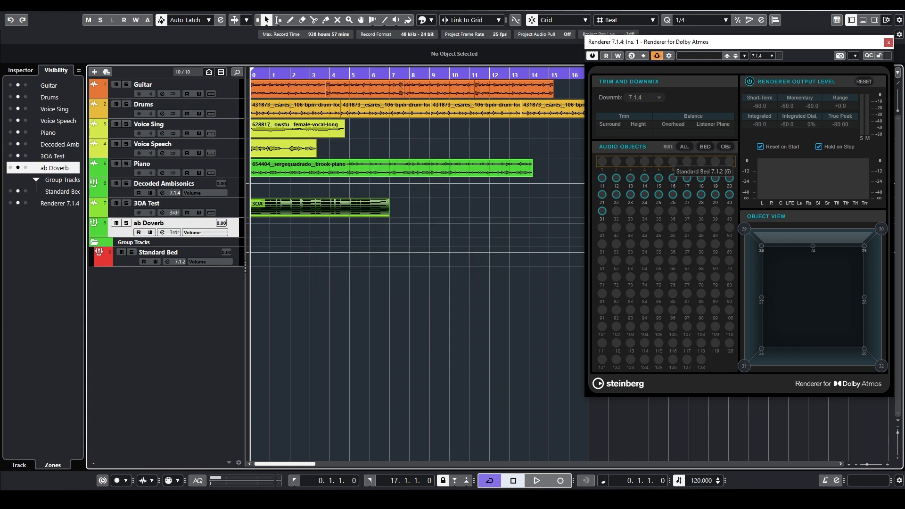
# Load the ab Doverb plug-in into the first insert slot of the ab Doverb group channel in the mixer.
pyautogui.press('F3')
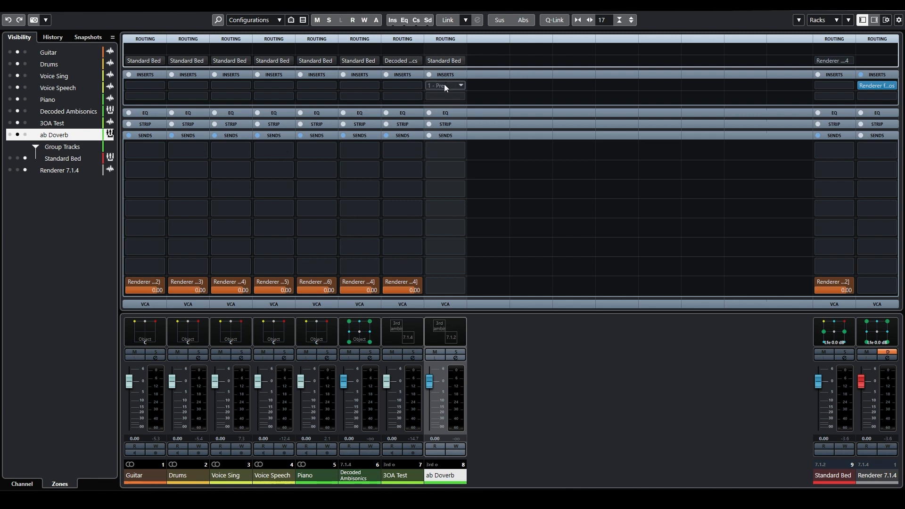
pyautogui.click(444, 85)
pyautogui.press('Return')
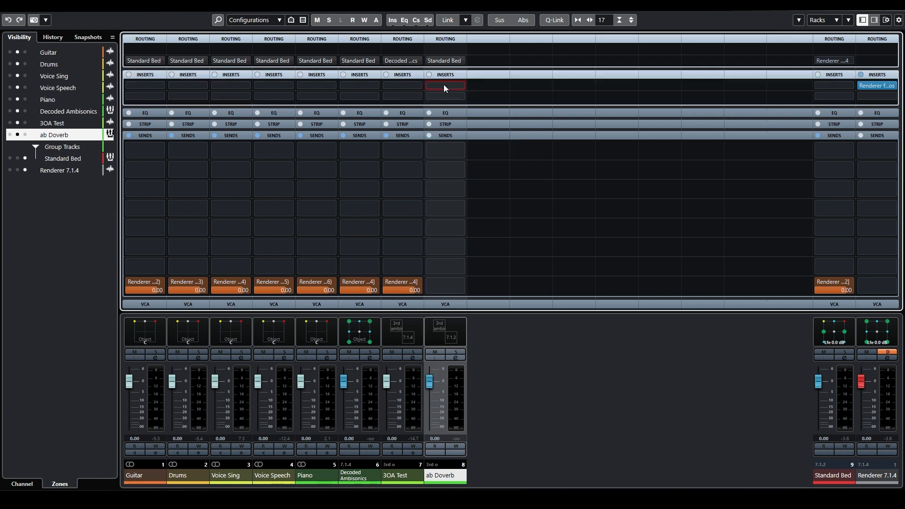
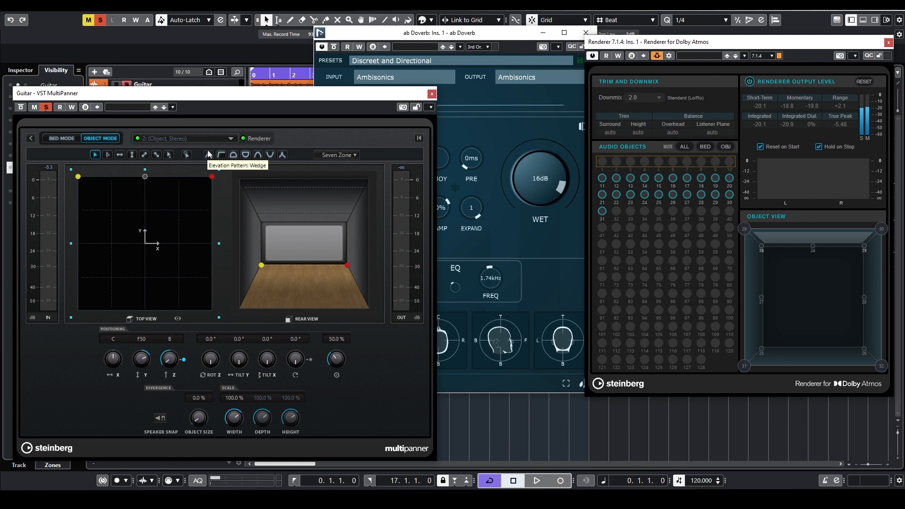
# Play the project while moving the Guitar object in the MultiPanner's top view to audition the reverb's response.
pyautogui.press('space')
pyautogui.moveTo(145, 176)
pyautogui.mouseDown()
pyautogui.moveTo(121, 215)
pyautogui.moveTo(123, 228)
pyautogui.moveTo(142, 237)
pyautogui.moveTo(78, 246)
pyautogui.moveTo(90, 289)
pyautogui.moveTo(127, 299)
pyautogui.moveTo(181, 291)
pyautogui.moveTo(210, 251)
pyautogui.moveTo(200, 203)
pyautogui.moveTo(147, 191)
pyautogui.moveTo(144, 181)
pyautogui.mouseUp()
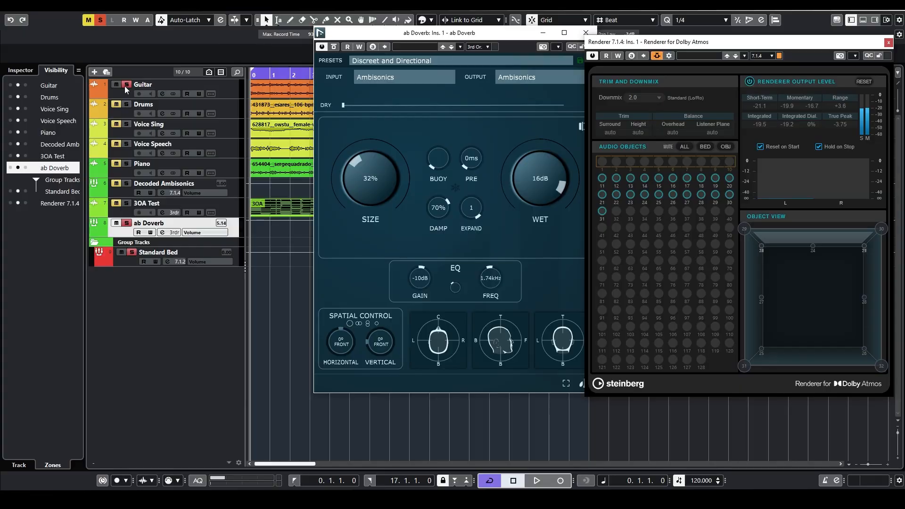
# Solo the Drums track and turn the Guitar channel's ab Doverb send level all the way down in the mixer.
pyautogui.click(199, 107)
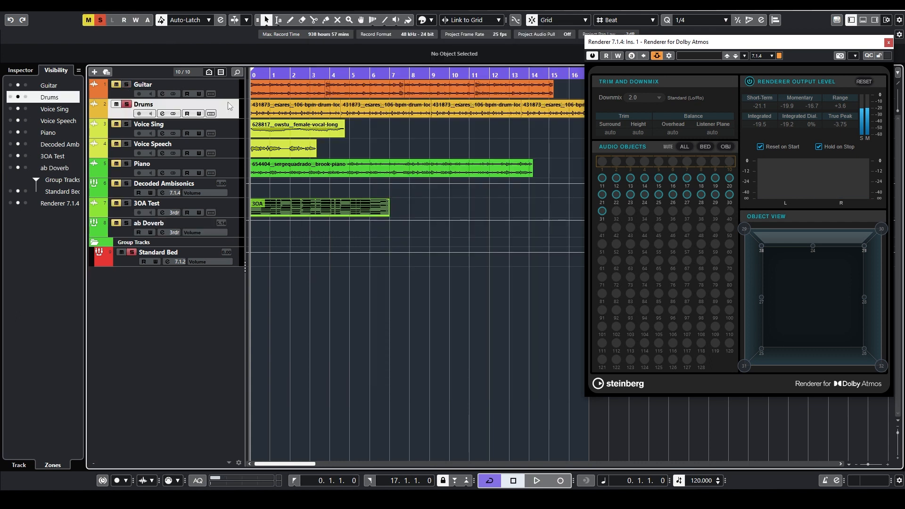
pyautogui.press('F3')
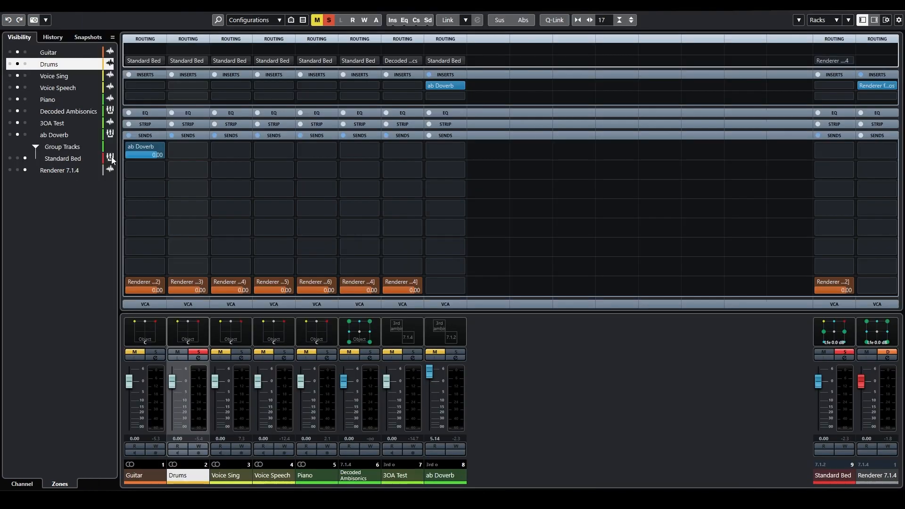
pyautogui.click(150, 157)
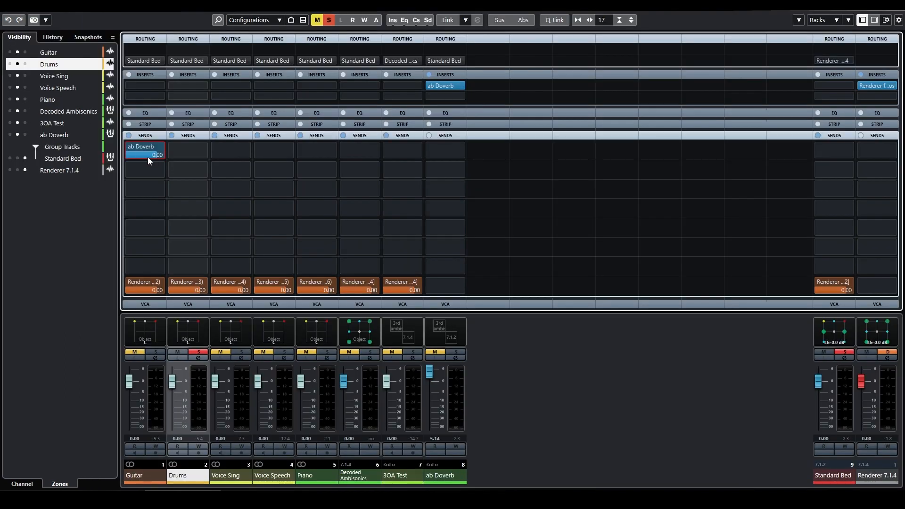
# Add a send to ab Doverb on the Drums channel and solo the ab Doverb group.
pyautogui.click(181, 150)
pyautogui.write('doverb')
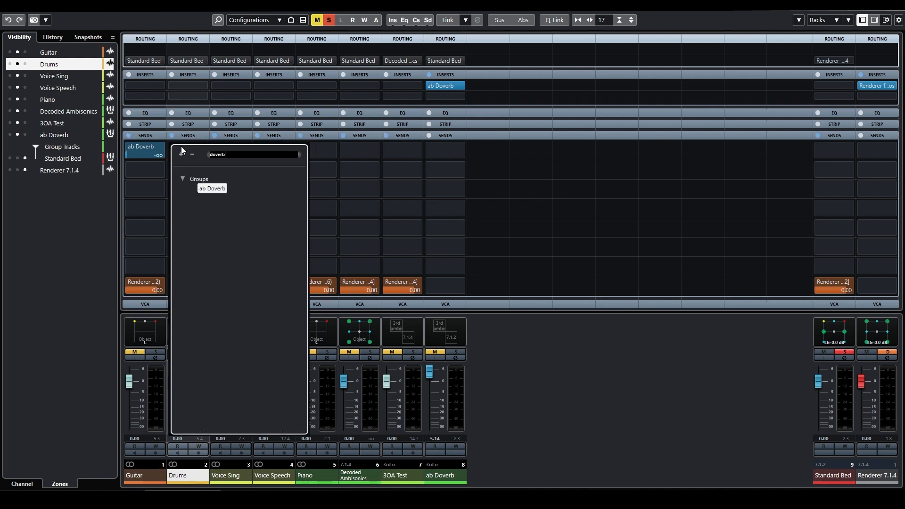
pyautogui.press('Return')
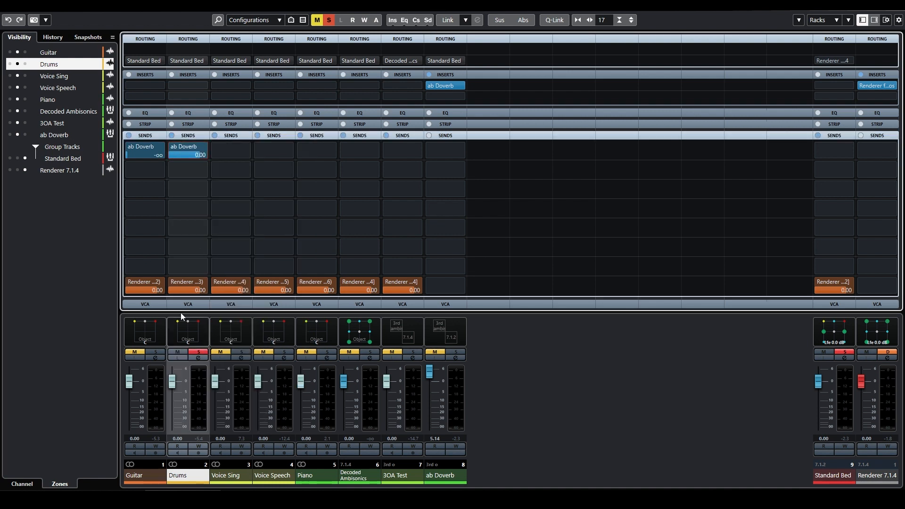
pyautogui.click(197, 354)
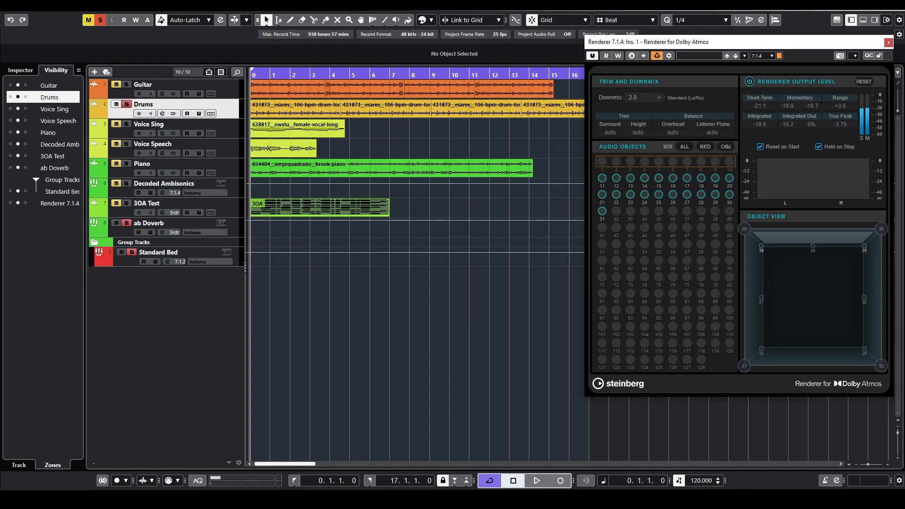
# Set the Dolby Atmos renderer's downmix to 7.1.4 and play back the drums with their reverb.
pyautogui.press('space')
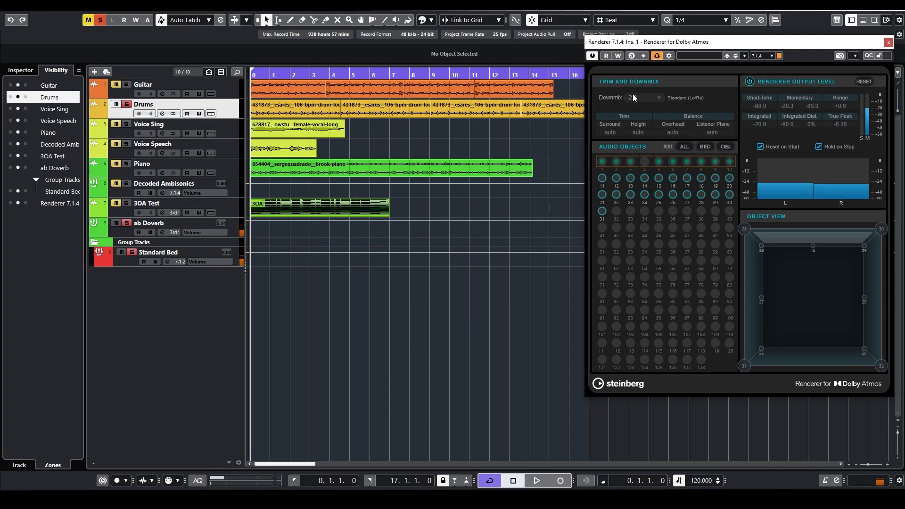
pyautogui.click(633, 97)
pyautogui.click(644, 161)
pyautogui.press('space')
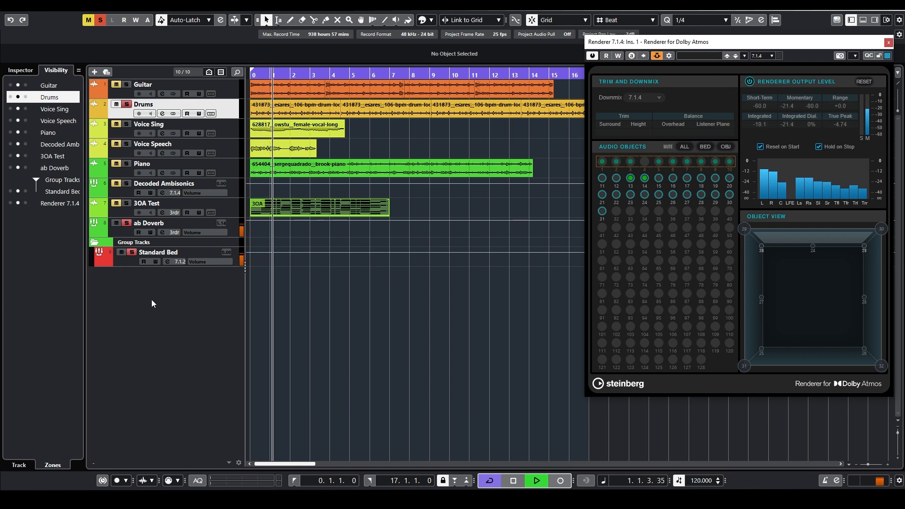
pyautogui.press('space')
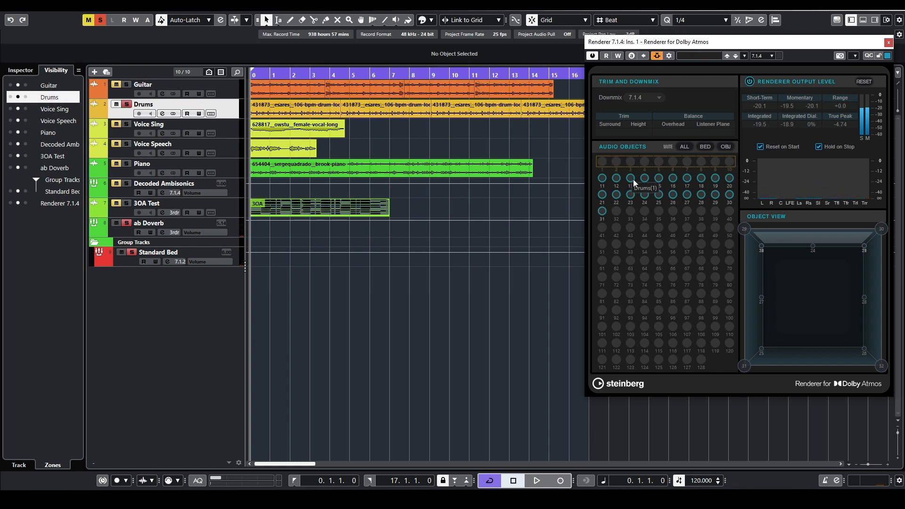
pyautogui.press('space')
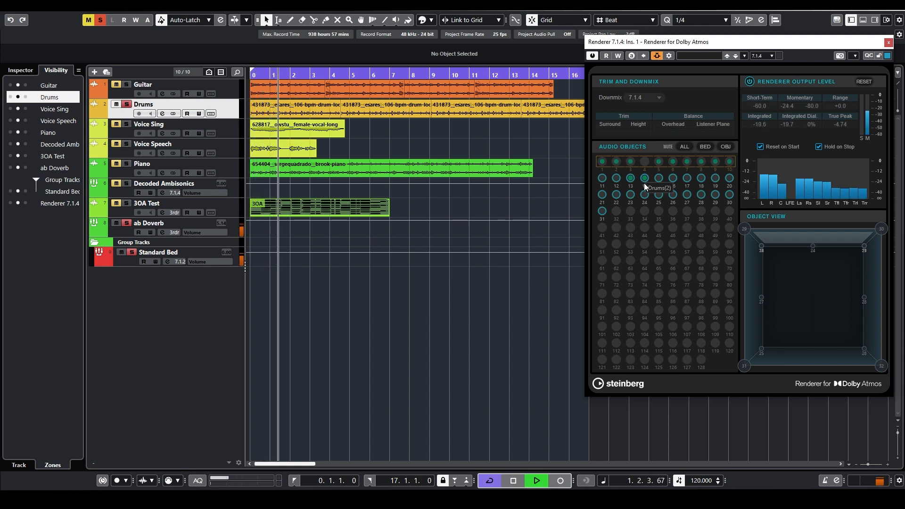
pyautogui.press('space')
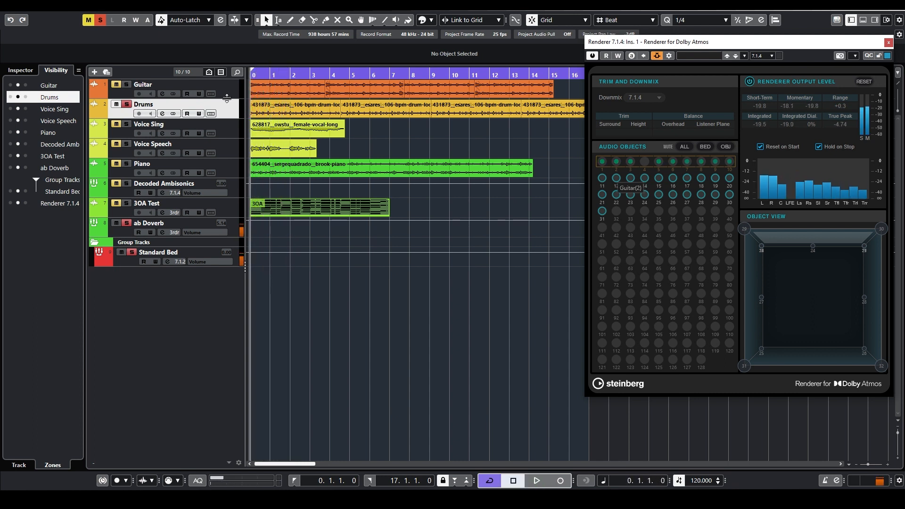
# Open the ab Doverb insert from the mixer and load its Discreet and Directional preset.
pyautogui.press('F3')
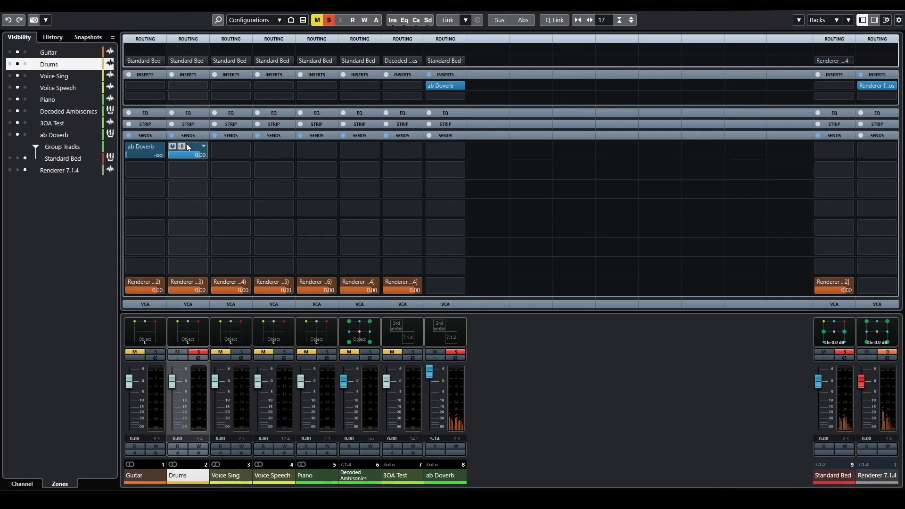
pyautogui.click(436, 88)
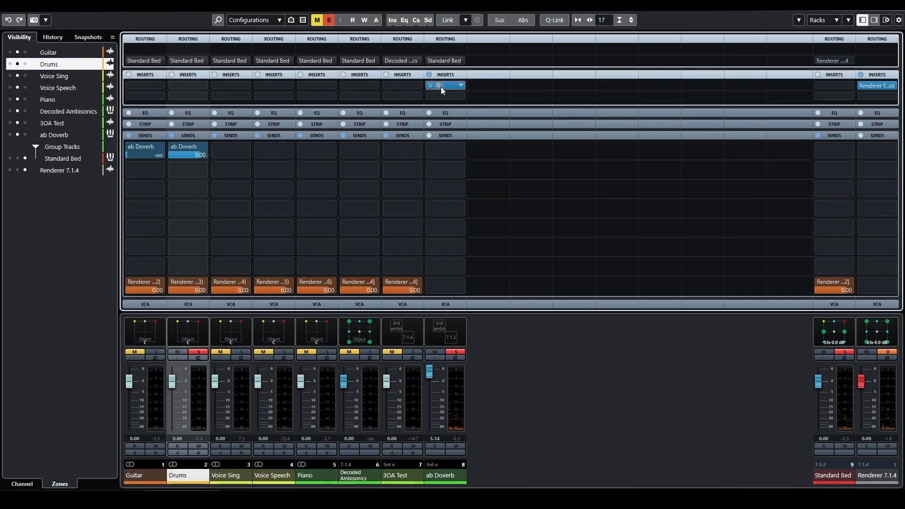
pyautogui.click(440, 87)
pyautogui.press('F3')
pyautogui.moveTo(436, 35); pyautogui.dragTo(239, 40)
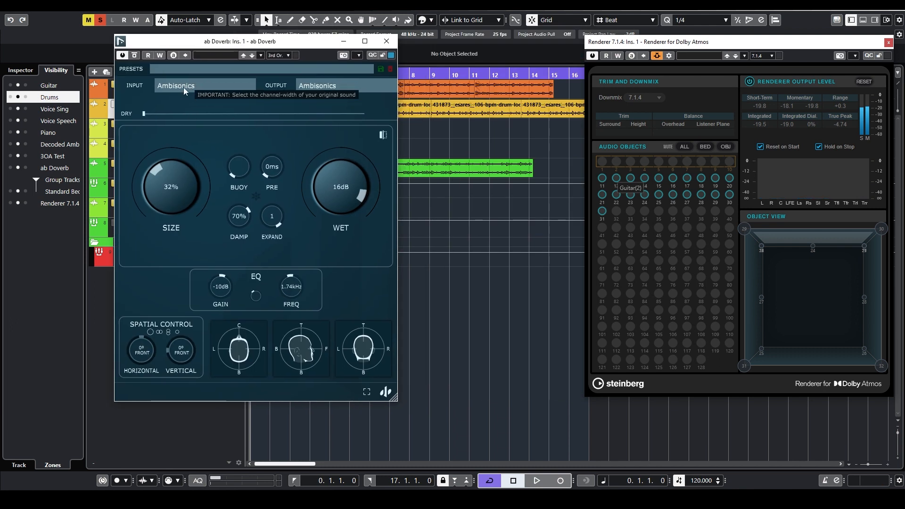
pyautogui.click(239, 68)
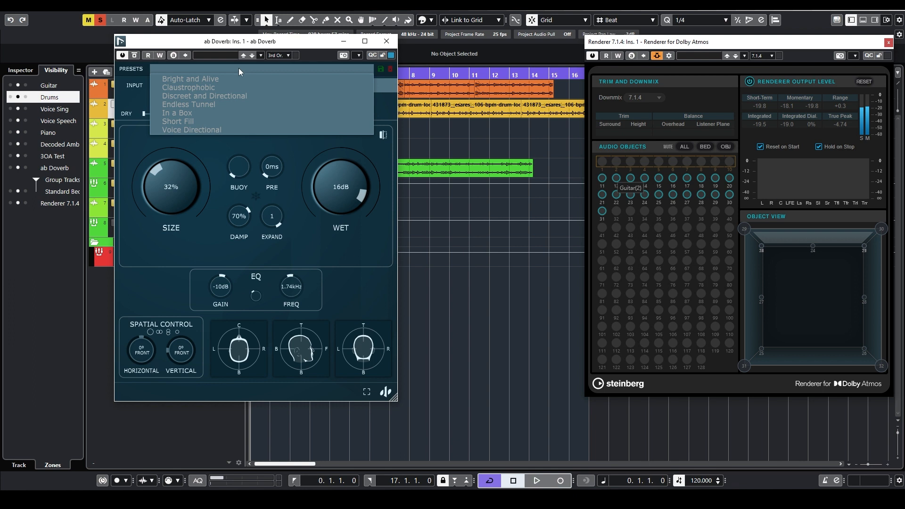
pyautogui.click(221, 96)
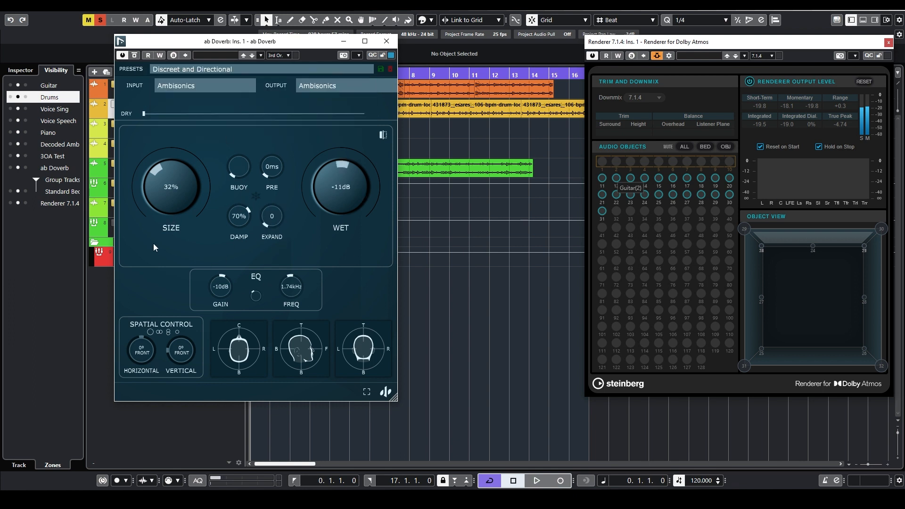
# Raise the ab Doverb's Wet level to 10 dB during playback, with its window moved clear of the track list.
pyautogui.moveTo(235, 42); pyautogui.dragTo(346, 71)
pyautogui.press('space')
pyautogui.moveTo(443, 236); pyautogui.dragTo(446, 197)
pyautogui.moveTo(442, 235)
pyautogui.mouseDown()
pyautogui.moveTo(430, 281)
pyautogui.moveTo(439, 234)
pyautogui.mouseUp()
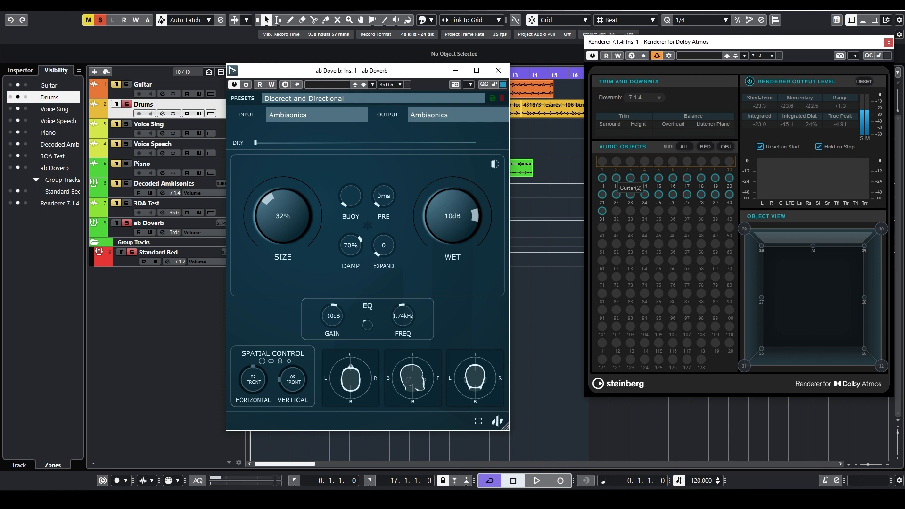
# Arrange the ab Doverb and renderer windows beside the Drums MultiPanner and pull the Drums fader down in the mixer.
pyautogui.moveTo(348, 78); pyautogui.dragTo(468, 47)
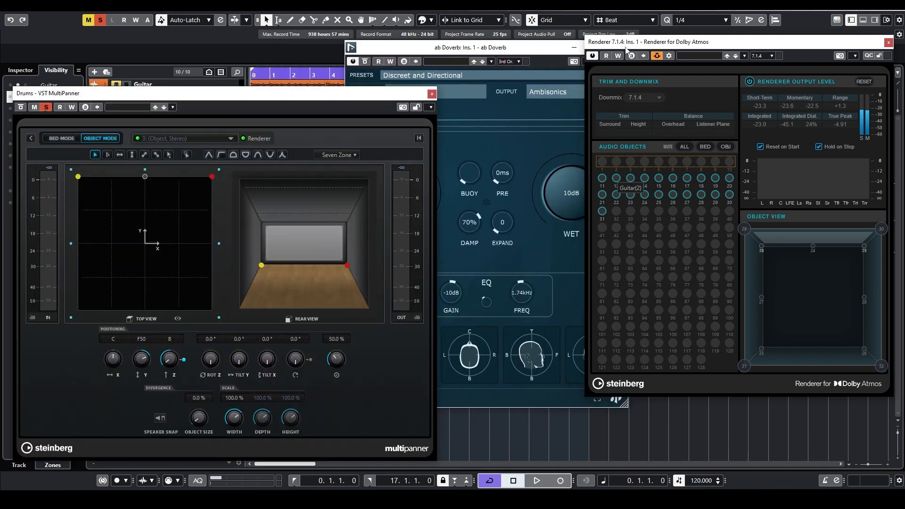
pyautogui.moveTo(625, 47); pyautogui.dragTo(632, 51)
pyautogui.moveTo(449, 52); pyautogui.dragTo(469, 37)
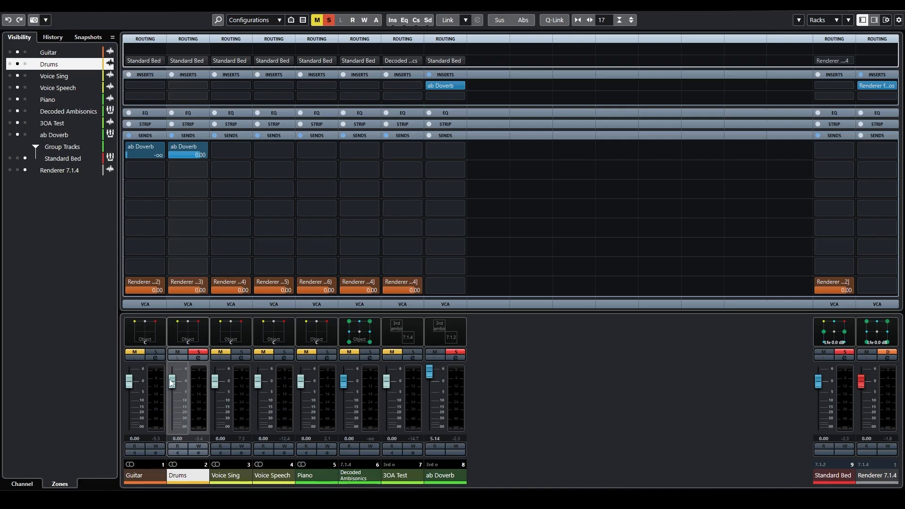
pyautogui.moveTo(171, 381); pyautogui.dragTo(171, 428)
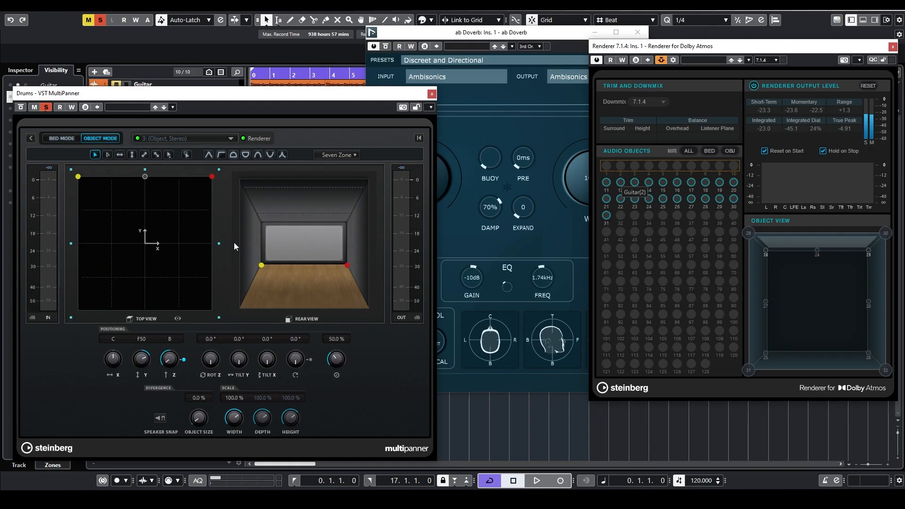
# Play back while moving the Drums object around the MultiPanner's top view and changing its height.
pyautogui.press('space')
pyautogui.moveTo(140, 177); pyautogui.dragTo(158, 228)
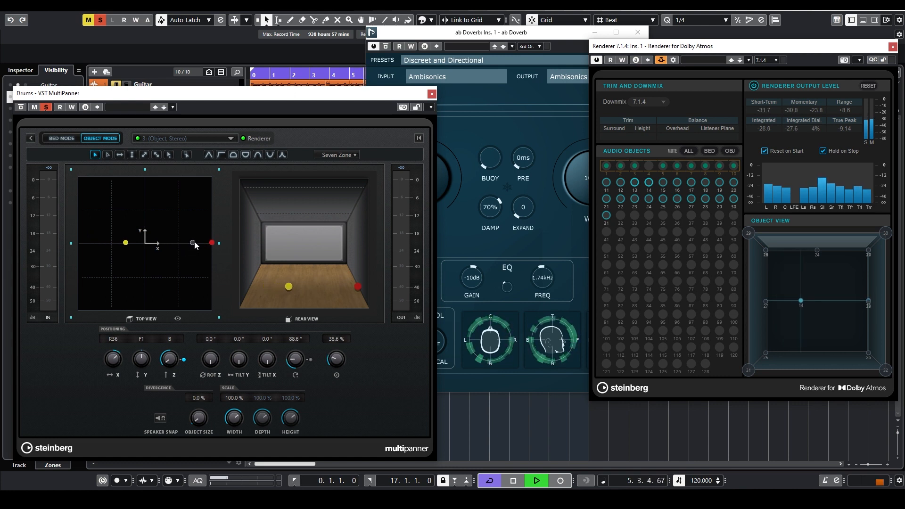
pyautogui.moveTo(200, 249); pyautogui.dragTo(112, 216)
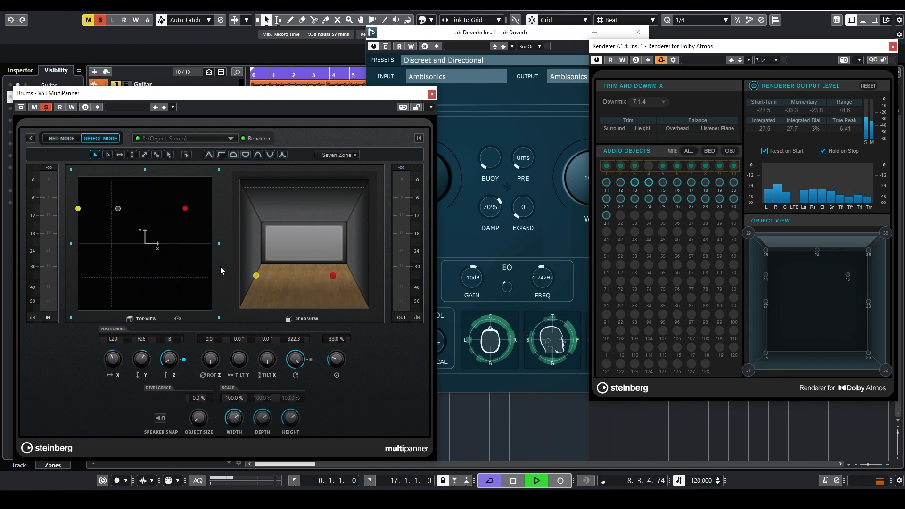
pyautogui.moveTo(167, 348); pyautogui.dragTo(172, 302)
pyautogui.moveTo(126, 210); pyautogui.dragTo(159, 189)
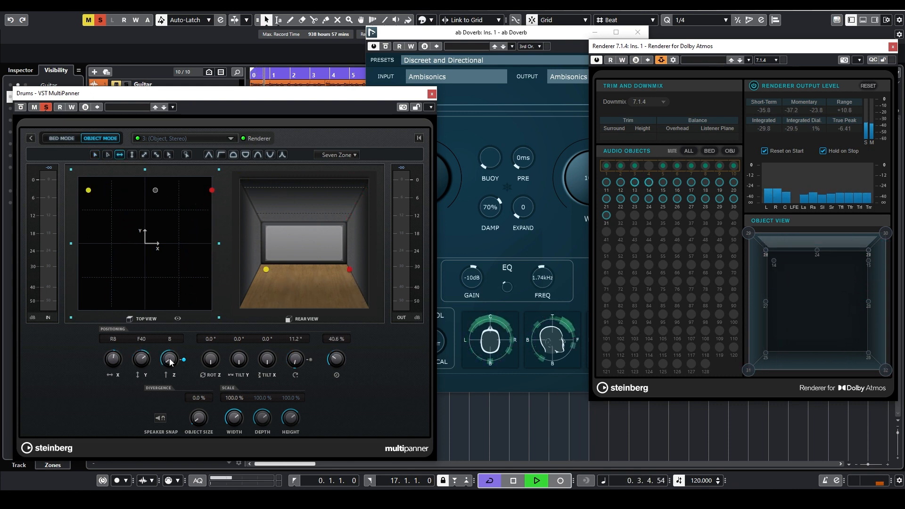
pyautogui.press('space')
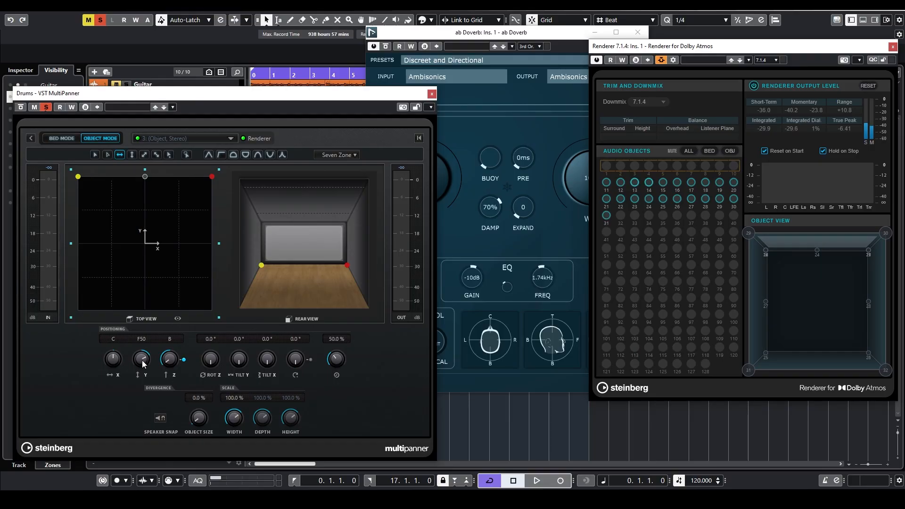
# Set the renderer's downmix to 2.0 and toggle the ab Doverb bypass during playback to compare the sound.
pyautogui.click(637, 100)
pyautogui.click(645, 156)
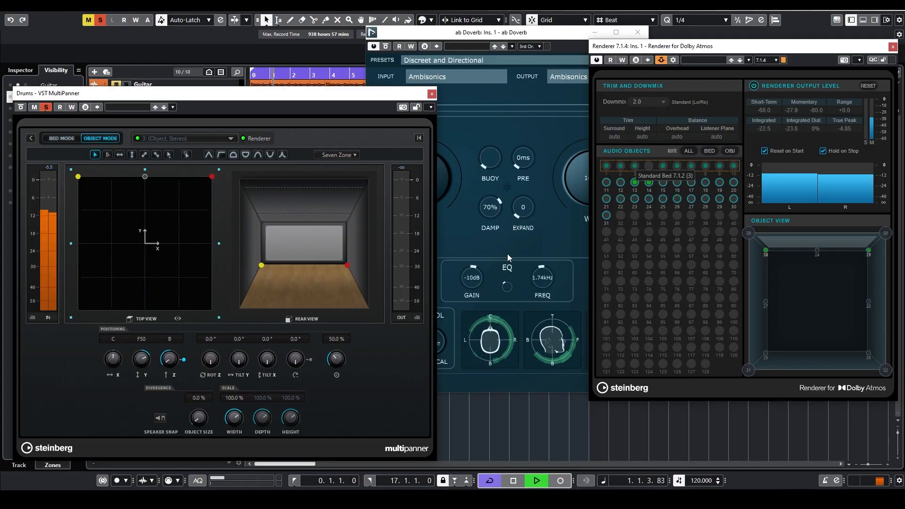
pyautogui.click(384, 47)
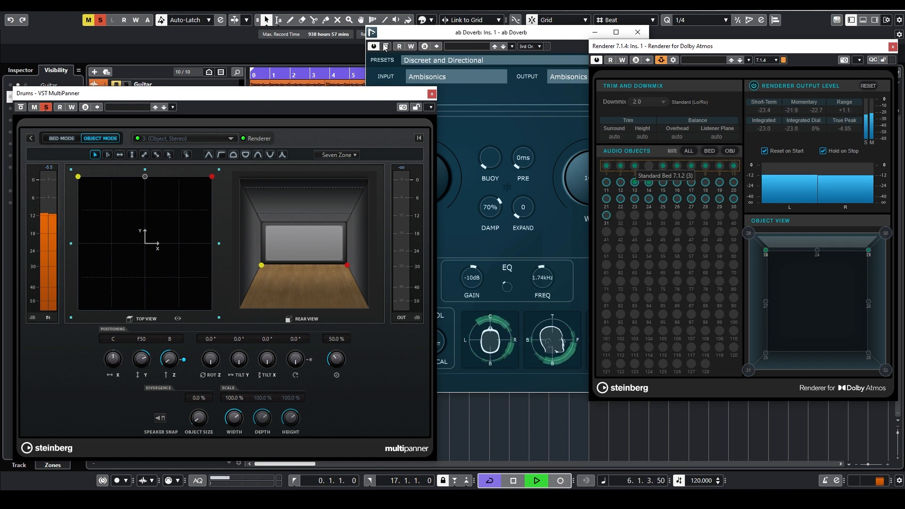
pyautogui.press('space')
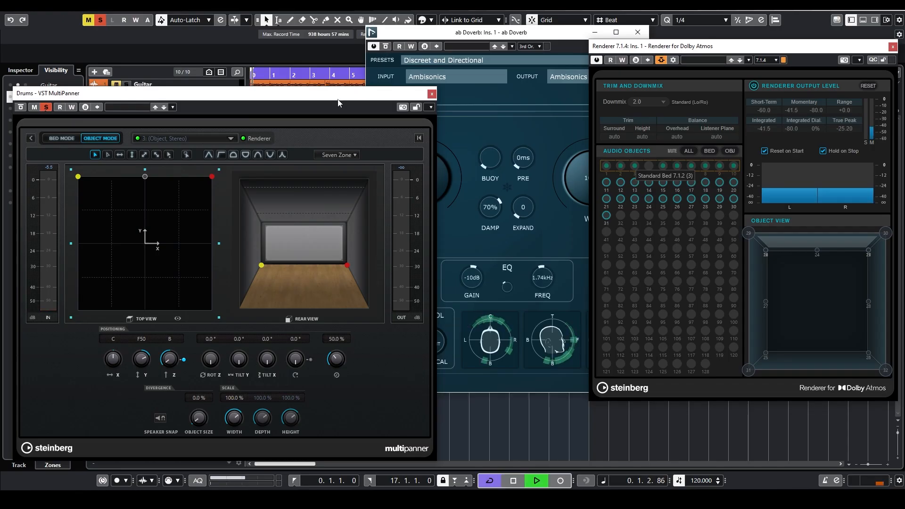
# Audition the Drums object during playback by moving it to the front left of the MultiPanner's top view, returning it to front centre, and stop.
pyautogui.moveTo(148, 180); pyautogui.dragTo(49, 205)
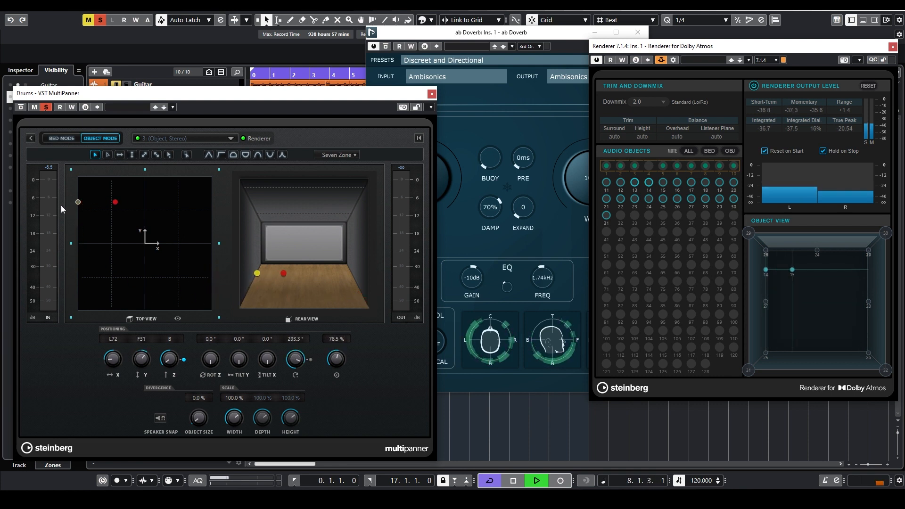
pyautogui.moveTo(120, 216); pyautogui.dragTo(160, 194)
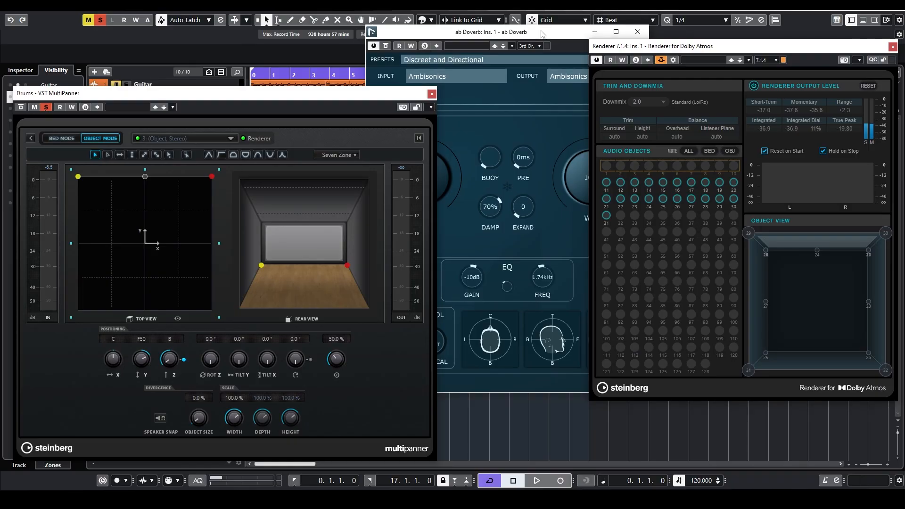
pyautogui.click(546, 121)
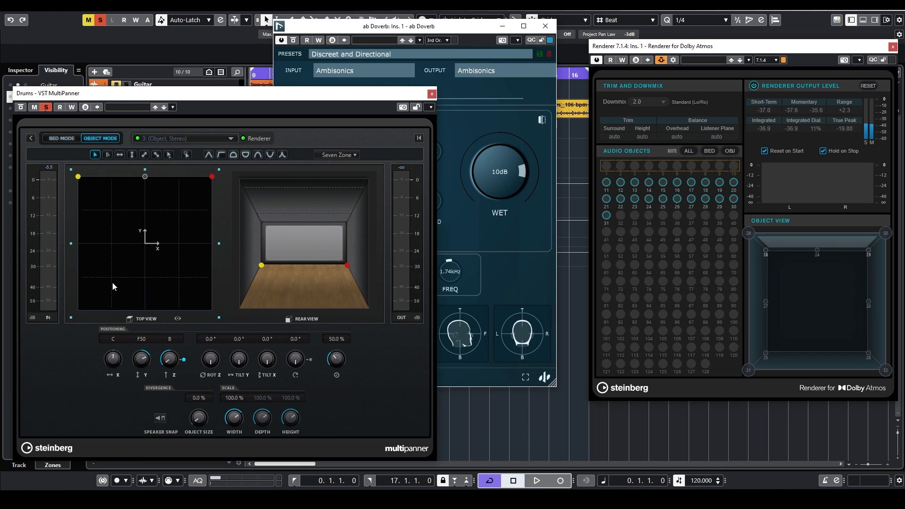
# Play back with the Drums object moved to the middle of the left wall and raise the ab Doverb's Expand to 1.
pyautogui.press('space')
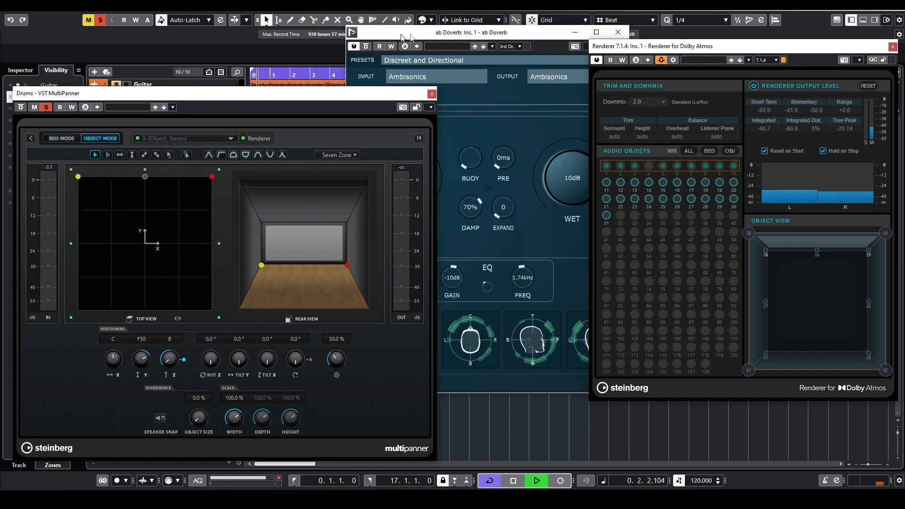
pyautogui.moveTo(149, 189); pyautogui.dragTo(58, 244)
pyautogui.moveTo(558, 213); pyautogui.dragTo(561, 113)
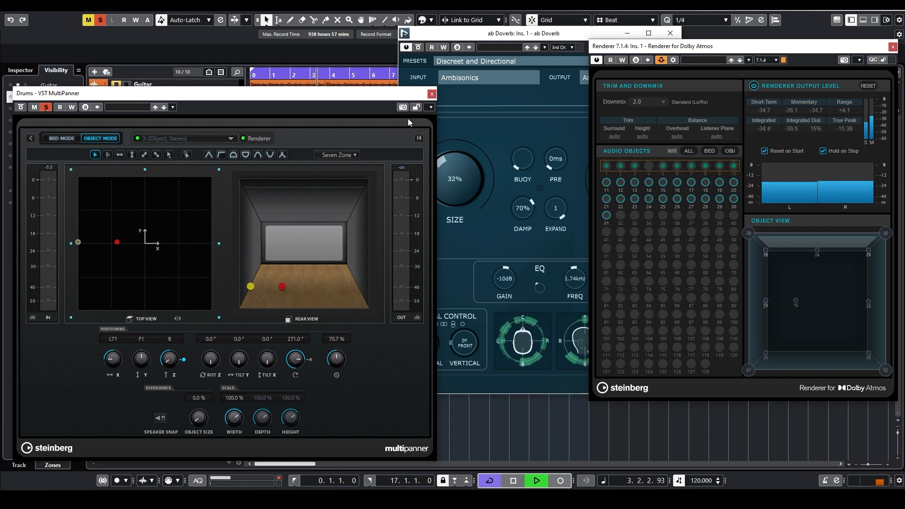
# Move the Drums object across to the right wall during playback and lower the ab Doverb's Expand to 0, bringing its Wet dial into view.
pyautogui.moveTo(81, 242); pyautogui.dragTo(283, 243)
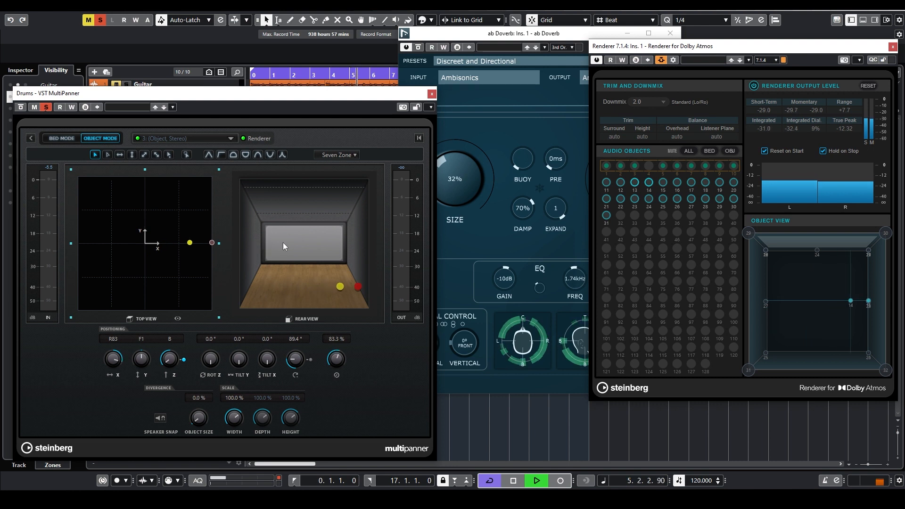
pyautogui.moveTo(556, 211); pyautogui.dragTo(553, 310)
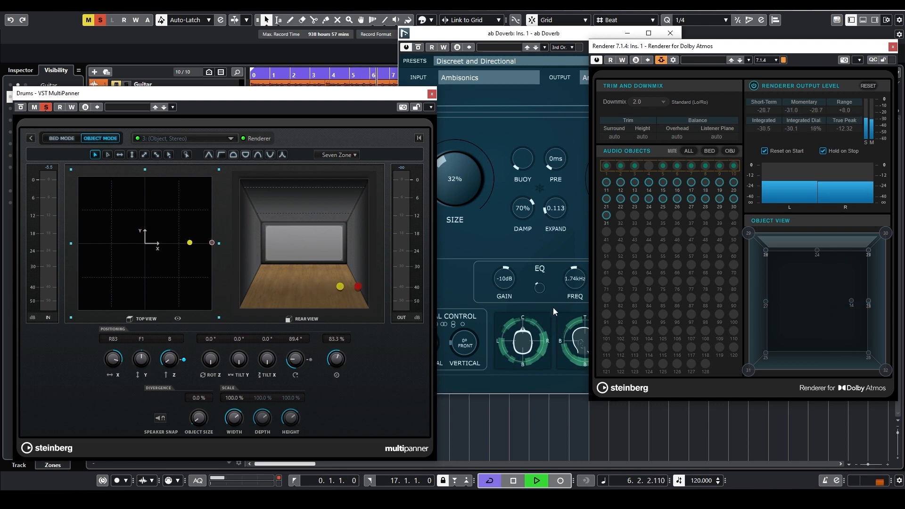
pyautogui.moveTo(519, 27); pyautogui.dragTo(435, 28)
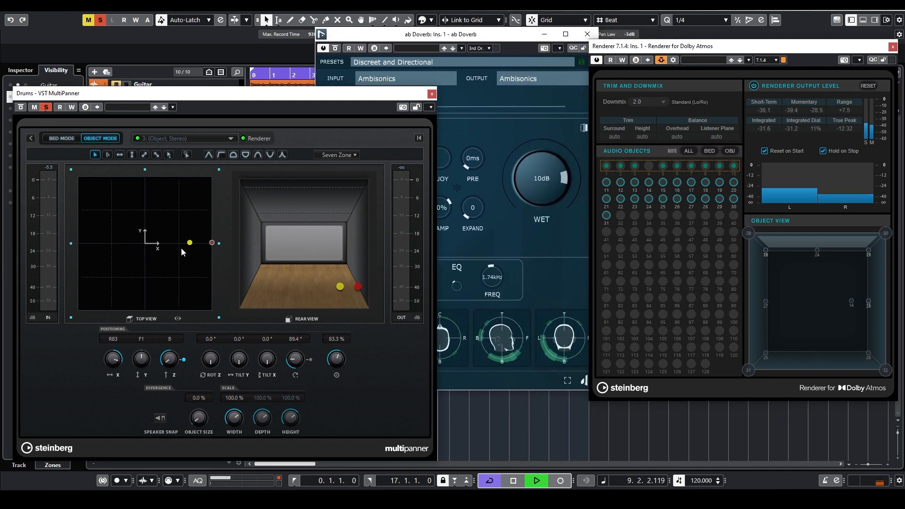
# Move the Drums object over to the left and around the room during playback, return it to front centre, and stop playback.
pyautogui.moveTo(211, 246); pyautogui.dragTo(50, 230)
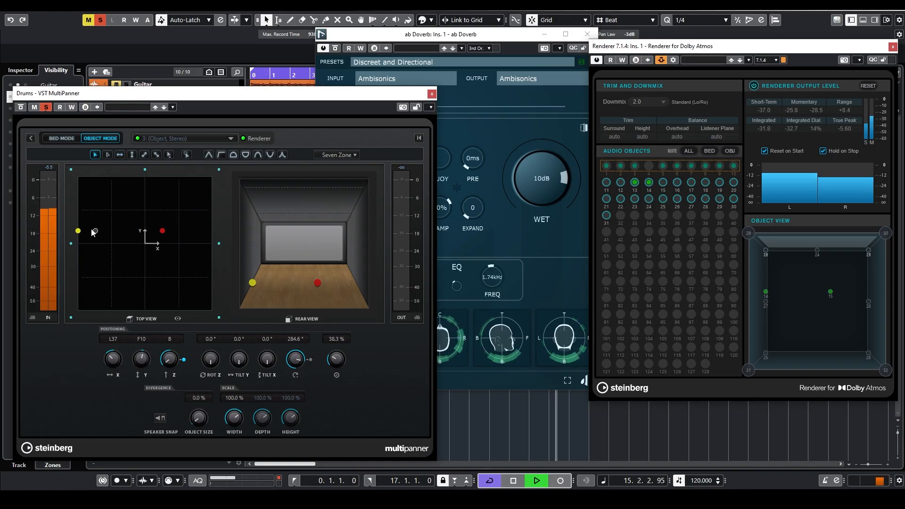
pyautogui.moveTo(93, 232); pyautogui.dragTo(145, 298)
pyautogui.press('space')
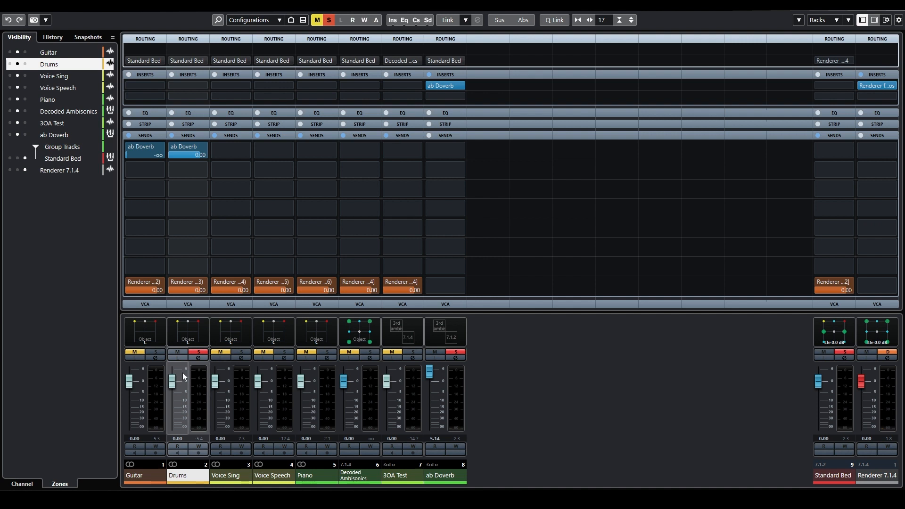
# Solo the Voice Sing channel instead of Drums and give it an active send to the ab Doverb group.
pyautogui.keyDown('ctrl'); pyautogui.click(239, 352); pyautogui.keyUp('ctrl')
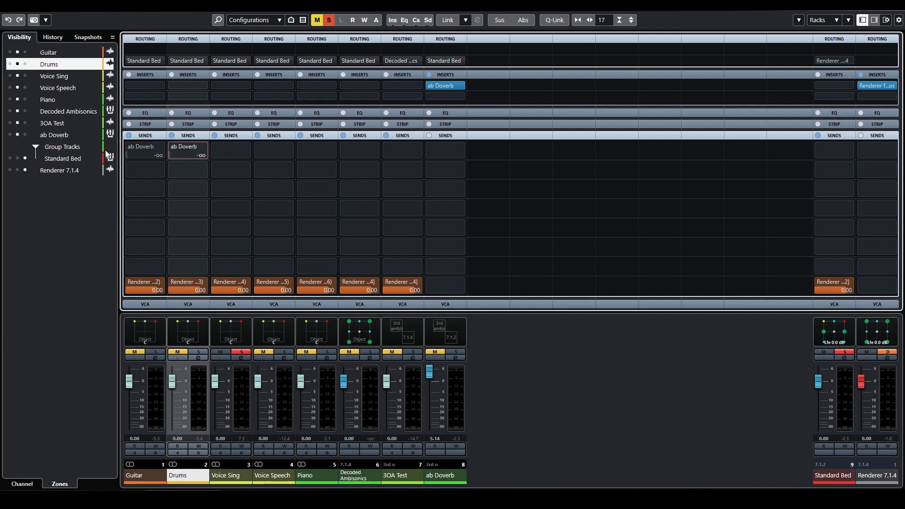
pyautogui.click(230, 149)
pyautogui.write('dove')
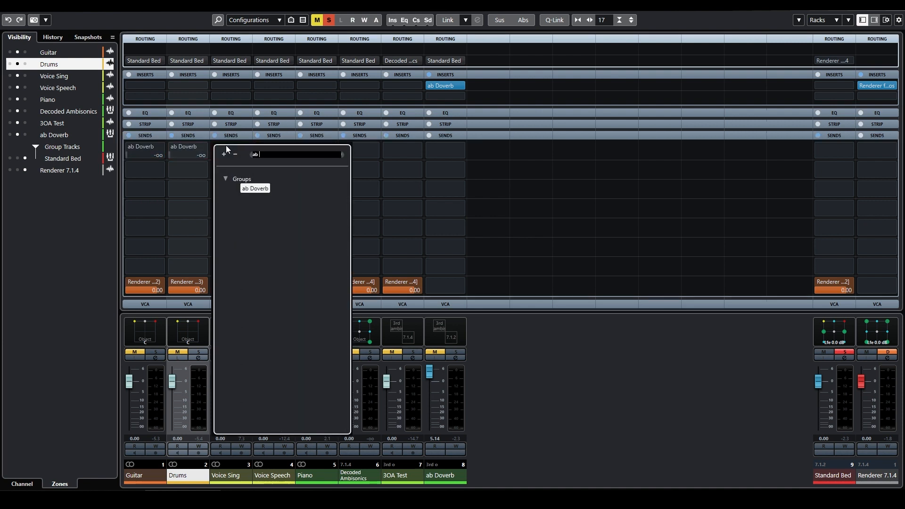
pyautogui.press('Return')
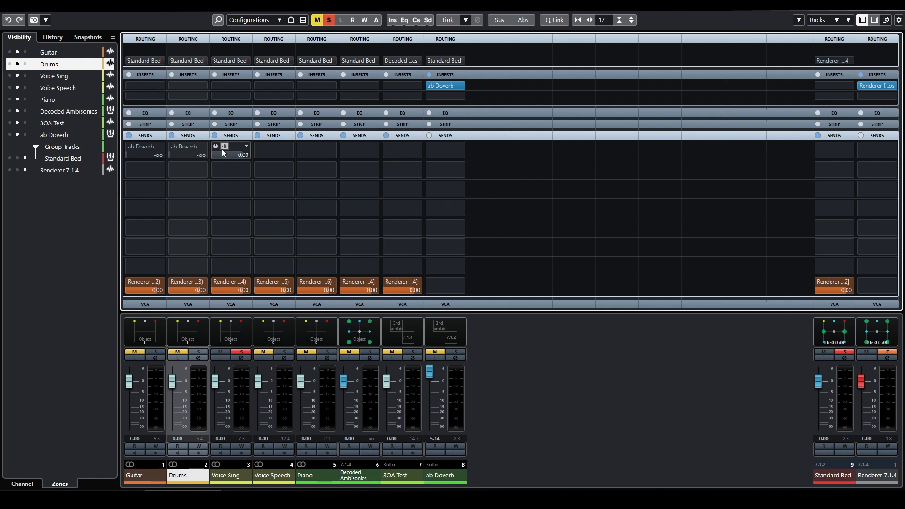
pyautogui.click(216, 147)
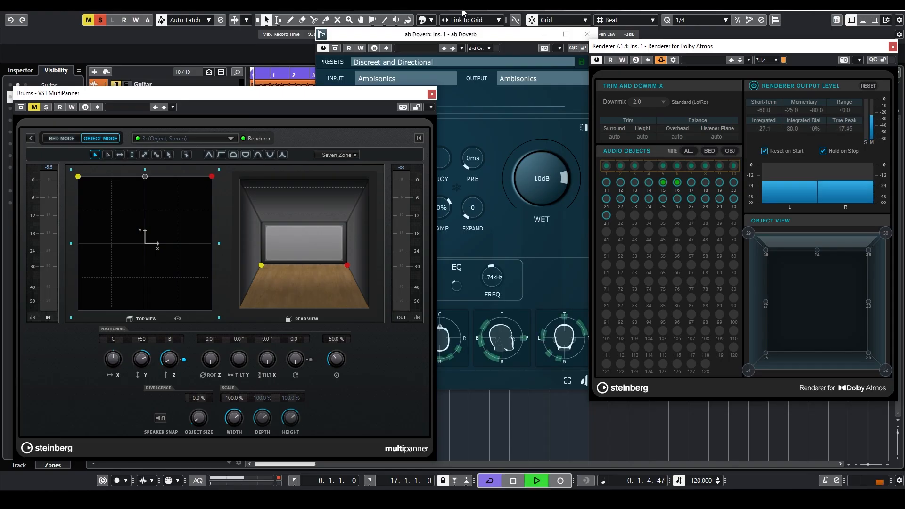
# Set the renderer's downmix to 7.1.4, move the ab Doverb window fully into view and close the Drums MultiPanner.
pyautogui.press('space')
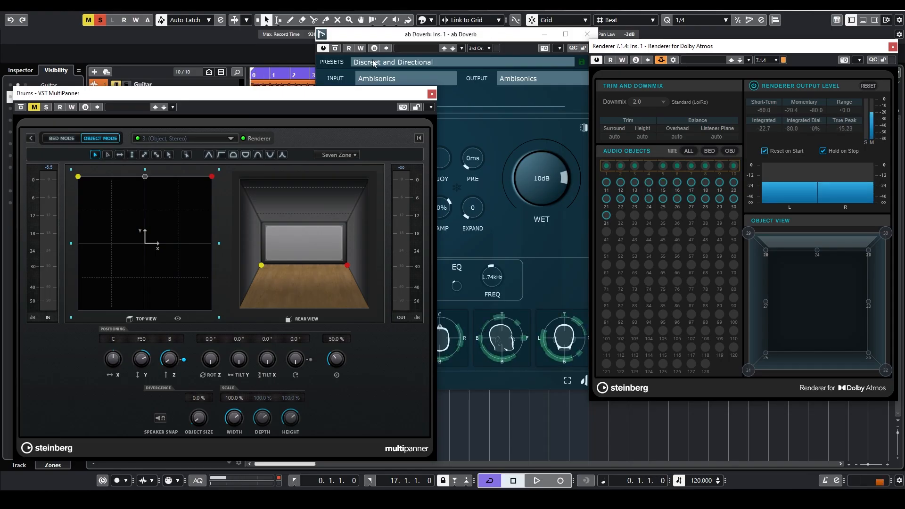
pyautogui.click(649, 103)
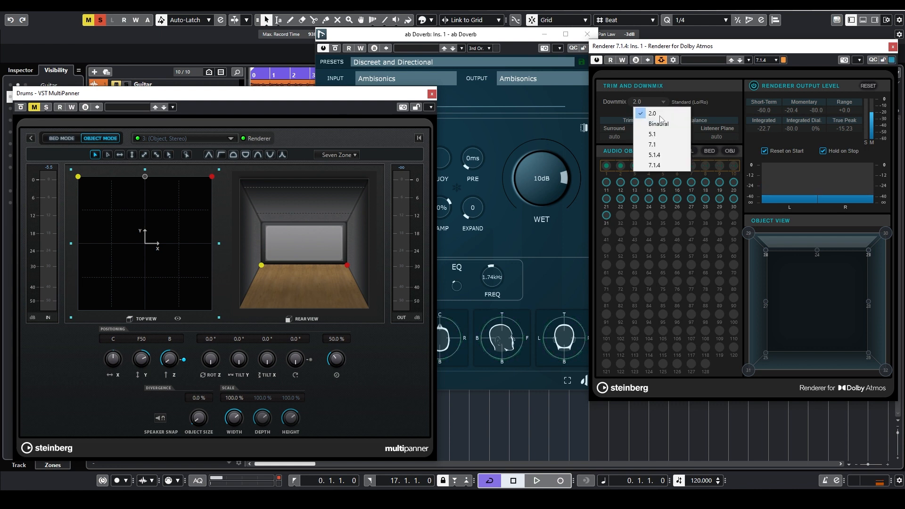
pyautogui.click(652, 165)
pyautogui.moveTo(446, 34); pyautogui.dragTo(308, 66)
pyautogui.click(431, 94)
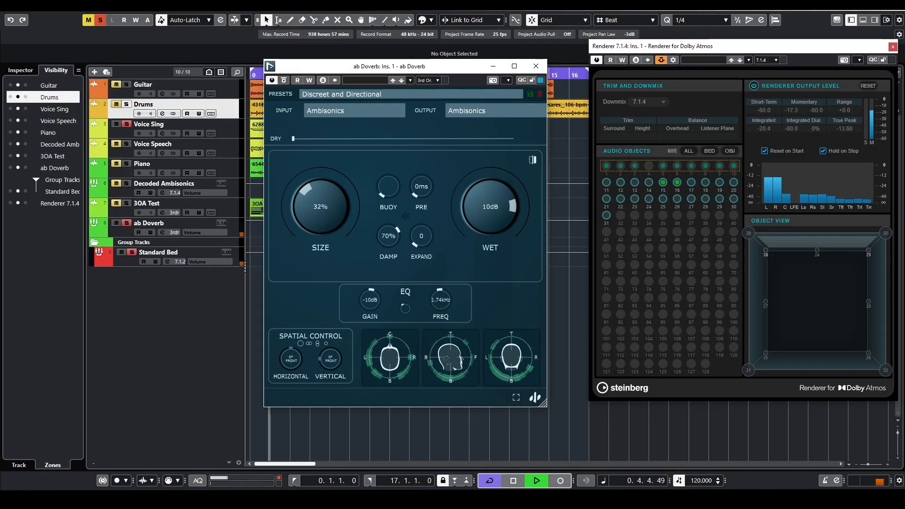
# During playback, set the ab Doverb's Size to 85%, Wet to 16 dB and Expand to 0.978, and raise the Buoy amount.
pyautogui.moveTo(348, 213); pyautogui.dragTo(330, 189)
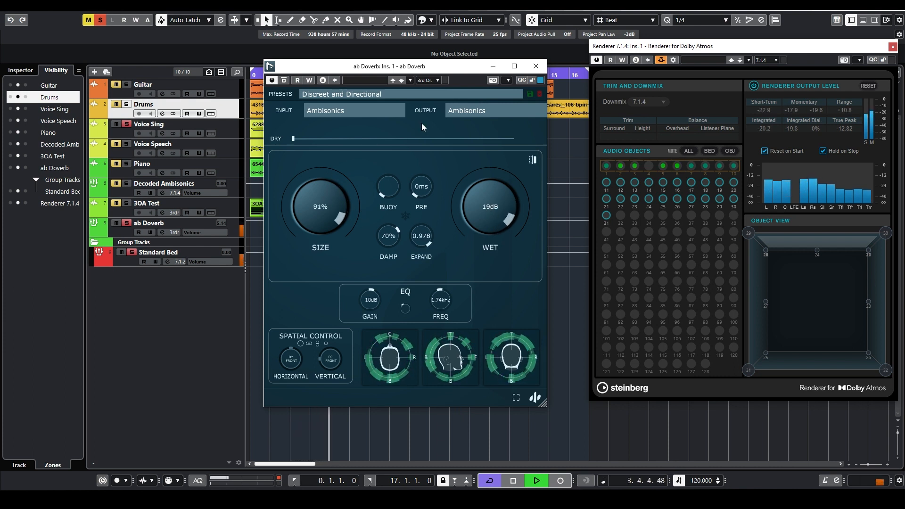
pyautogui.moveTo(481, 214); pyautogui.dragTo(483, 210)
pyautogui.moveTo(385, 151); pyautogui.dragTo(376, 183)
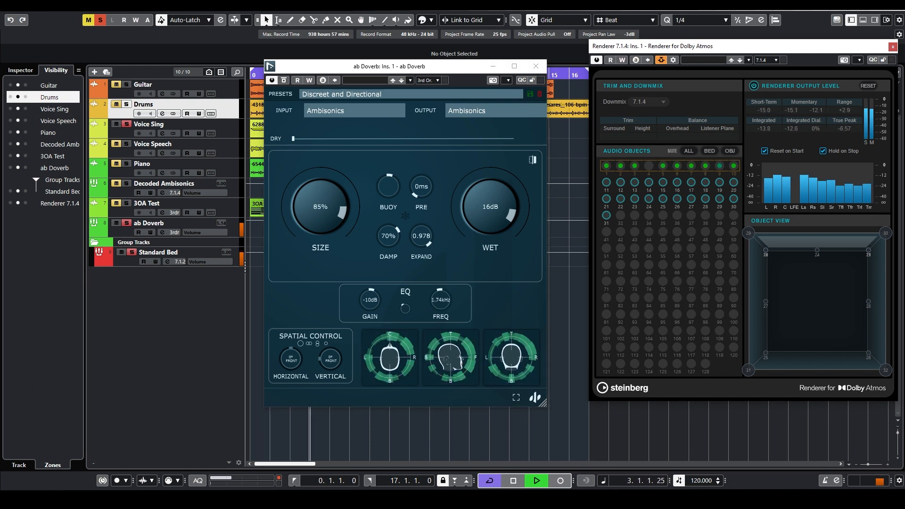
pyautogui.moveTo(385, 185); pyautogui.dragTo(384, 169)
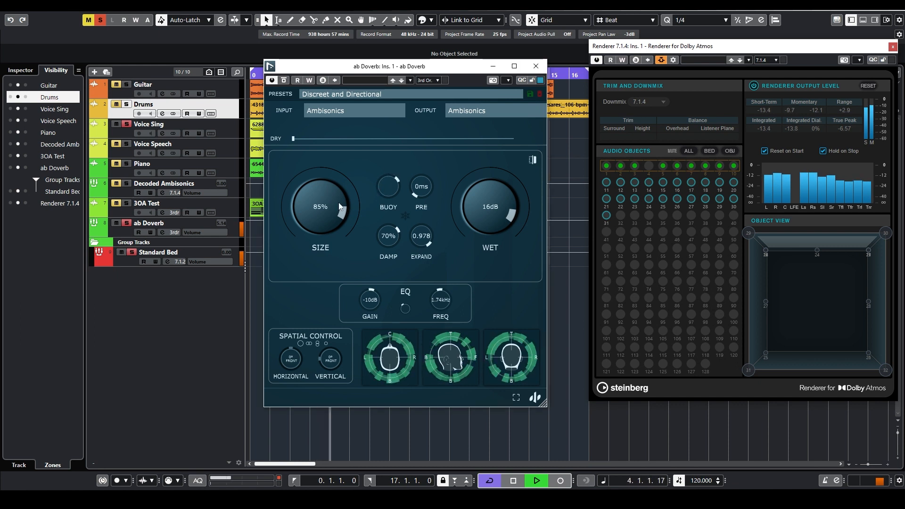
# Set the ab Doverb's Damp to 100% and EQ frequency to 1.64 kHz, and stop playback.
pyautogui.moveTo(387, 230); pyautogui.dragTo(385, 191)
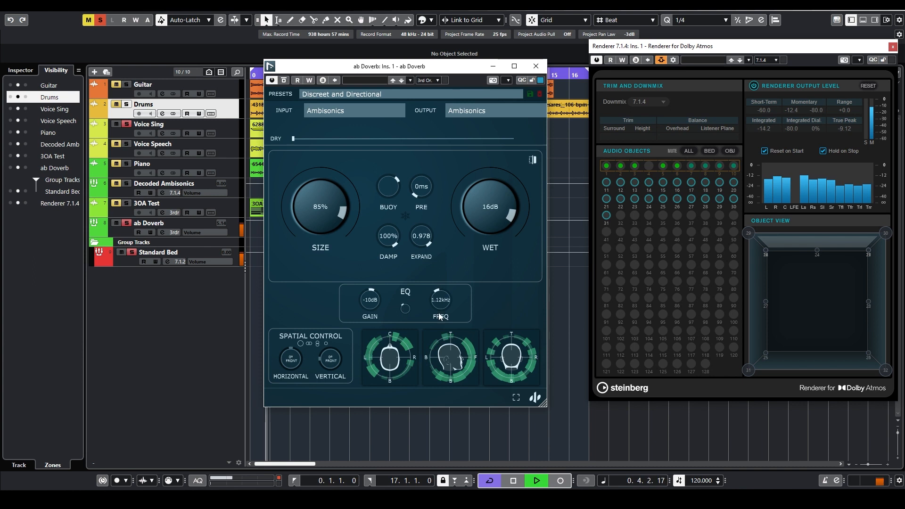
pyautogui.moveTo(440, 307)
pyautogui.mouseDown()
pyautogui.moveTo(450, 287)
pyautogui.moveTo(445, 305)
pyautogui.mouseUp()
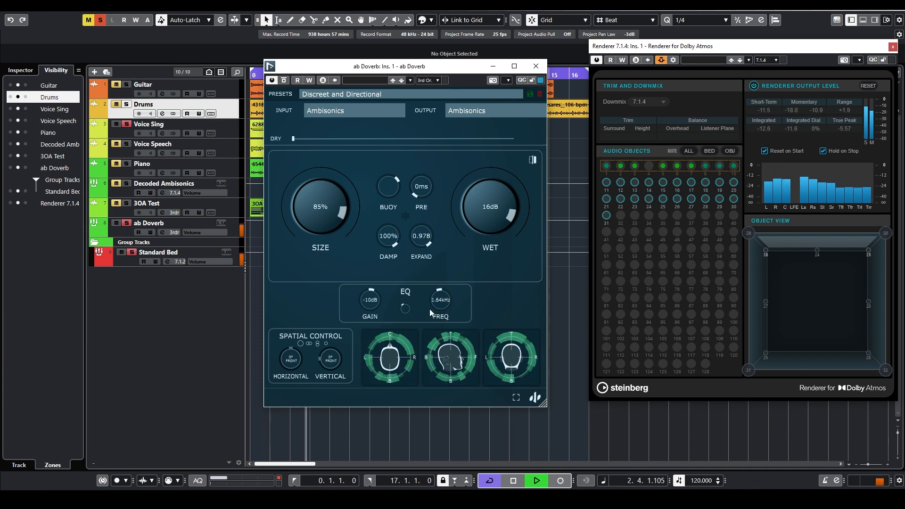
pyautogui.press('space')
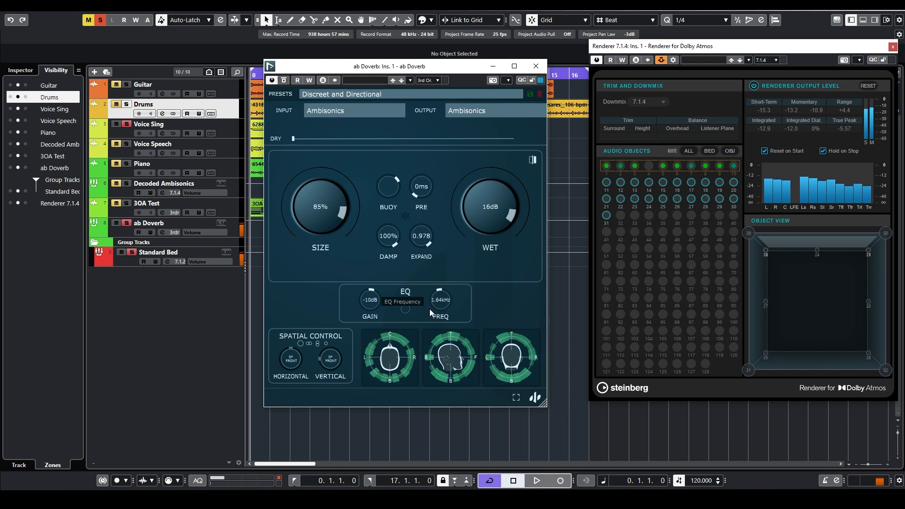